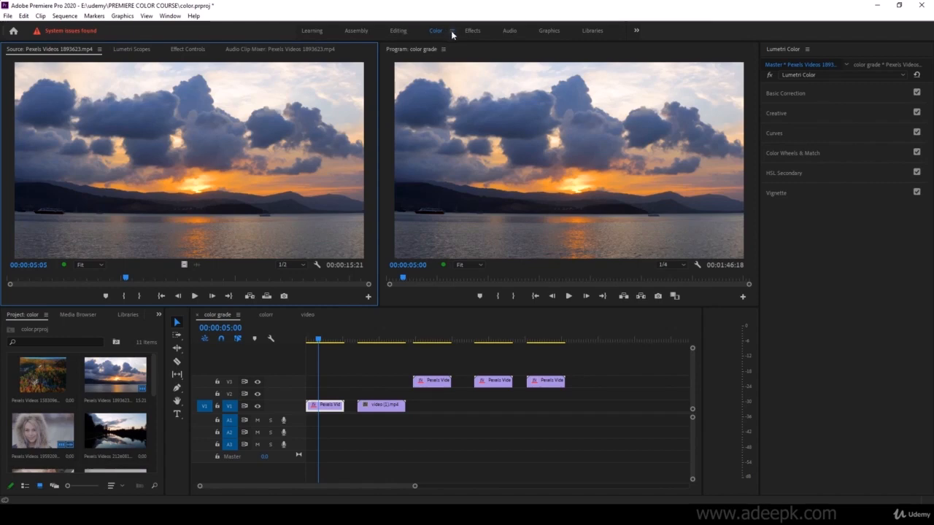
- Switch to the Editing workspace and return to the Color workspace
left_click(397, 30)
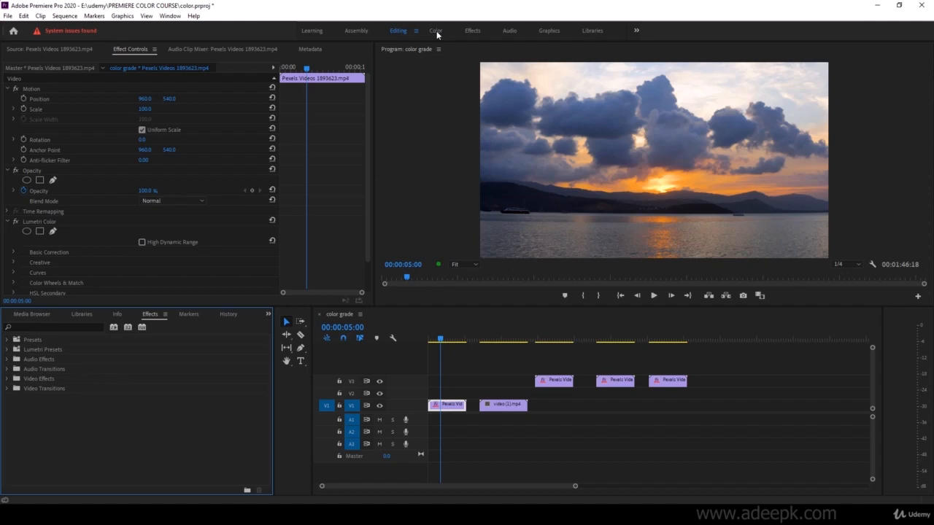
left_click(436, 31)
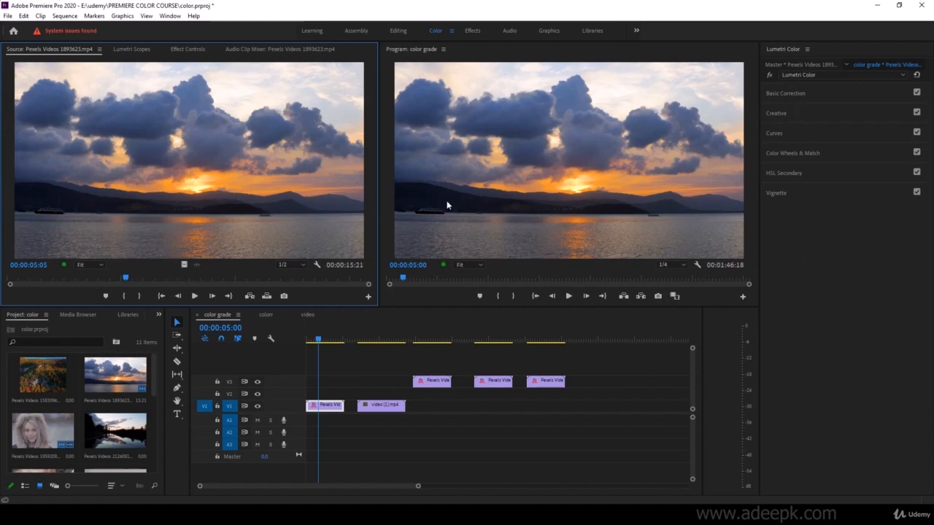
- Look through the color grade and colorr sequences, parking the playhead at 00:00:08:20 over the first sunset clip
left_click(326, 340)
key("space")
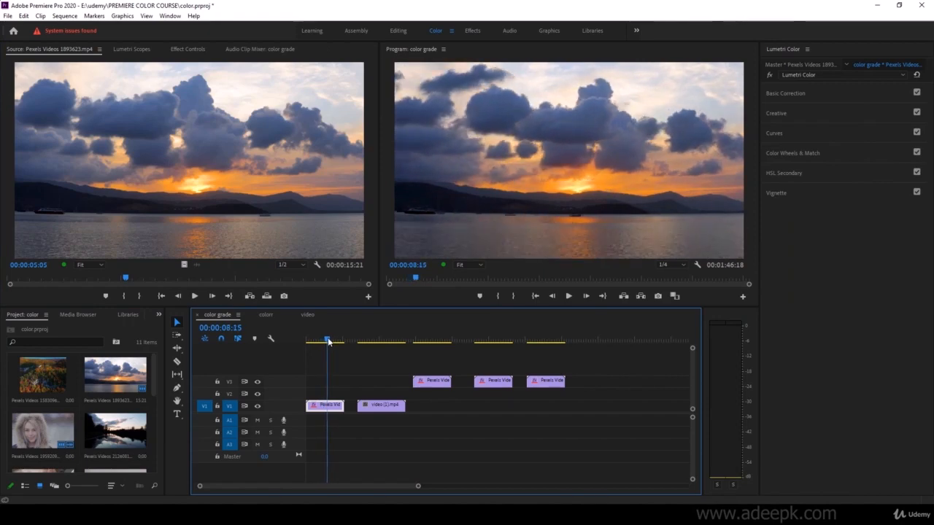
left_click(326, 342)
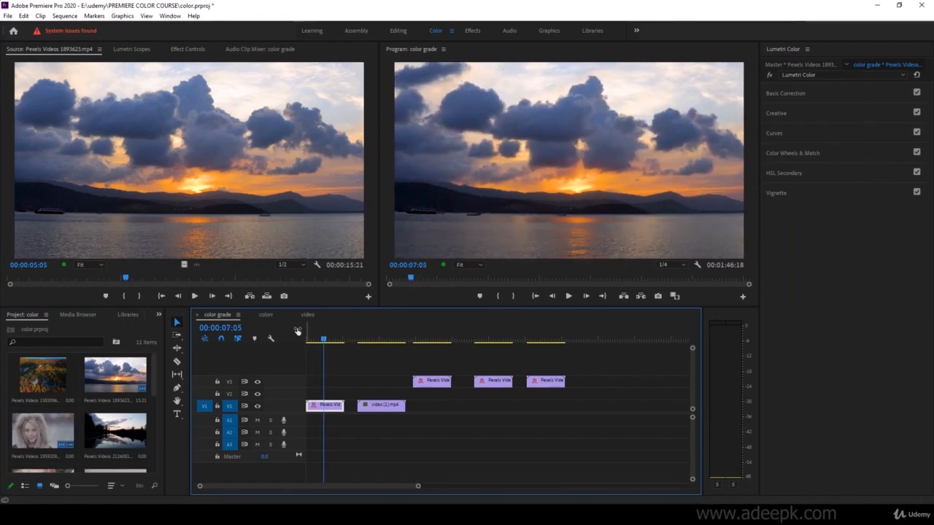
left_click(265, 314)
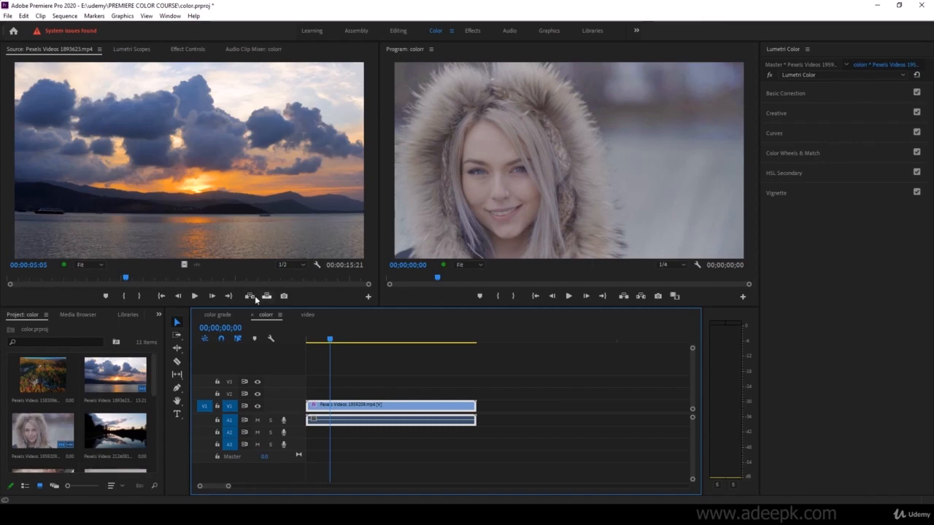
left_click(215, 315)
mouse_move(318, 340)
left_mouse_down()
mouse_move(337, 340)
mouse_move(319, 341)
mouse_move(327, 341)
left_mouse_up()
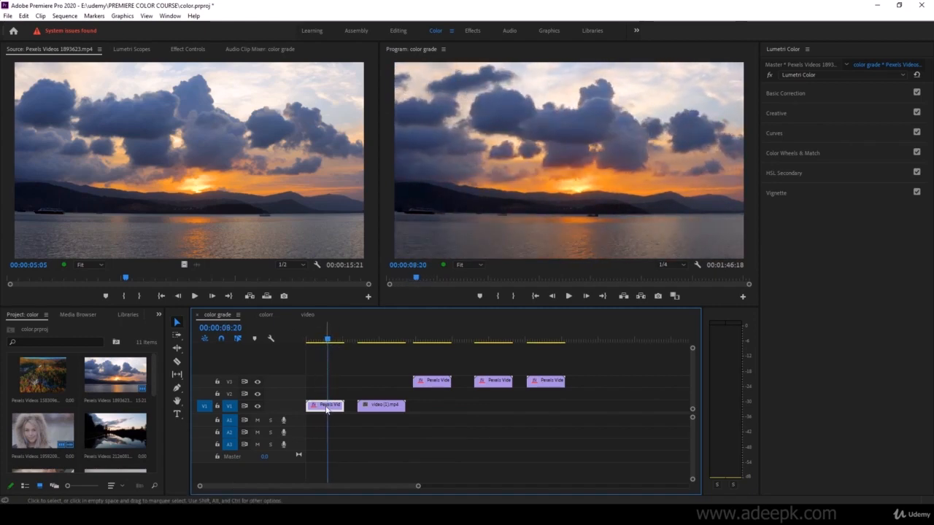
left_click_drag(328, 341, 328, 341)
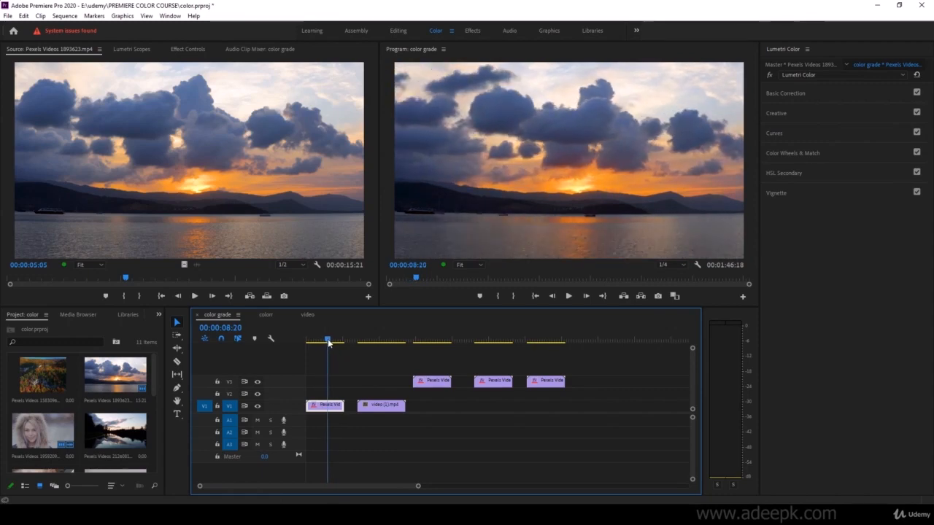
- Set the Basic Correction temperature of the sunset clip's master to 100
left_click(783, 92)
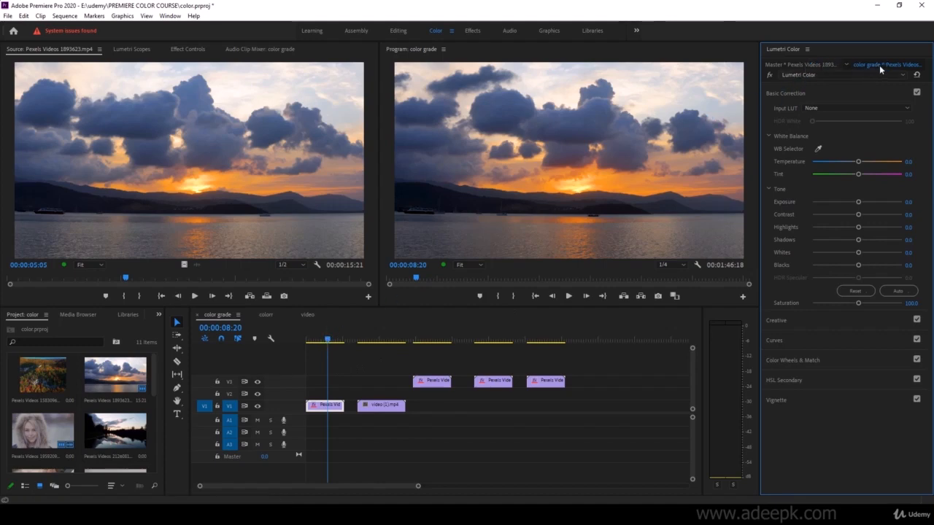
left_click(799, 66)
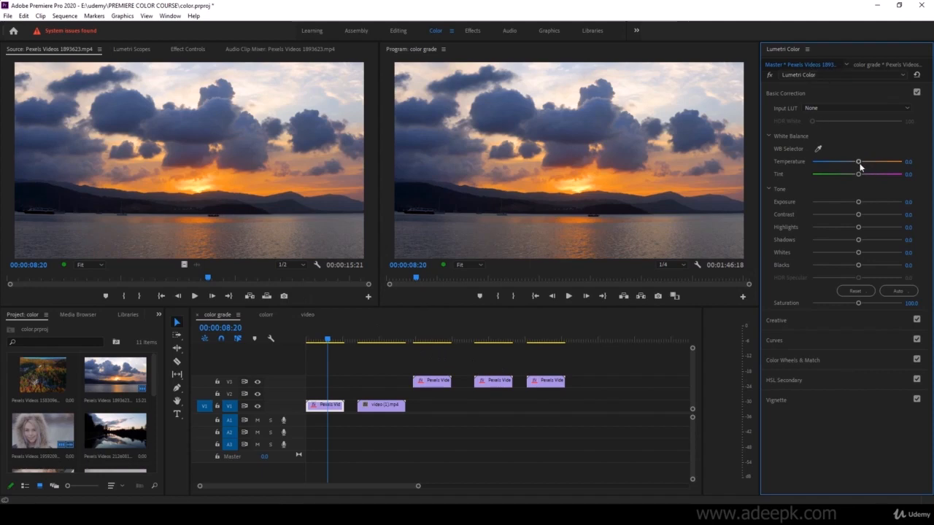
left_click_drag(865, 164, 925, 170)
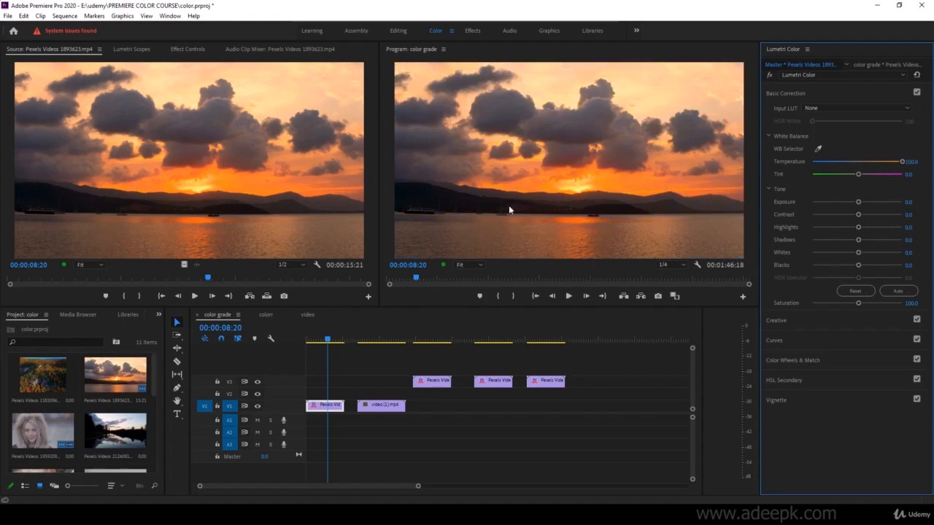
- Add two video-only copies of the source clip near the sequence's end, on V3 and V1, and move the playhead to 00:02:17:05
left_click_drag(183, 265, 594, 385)
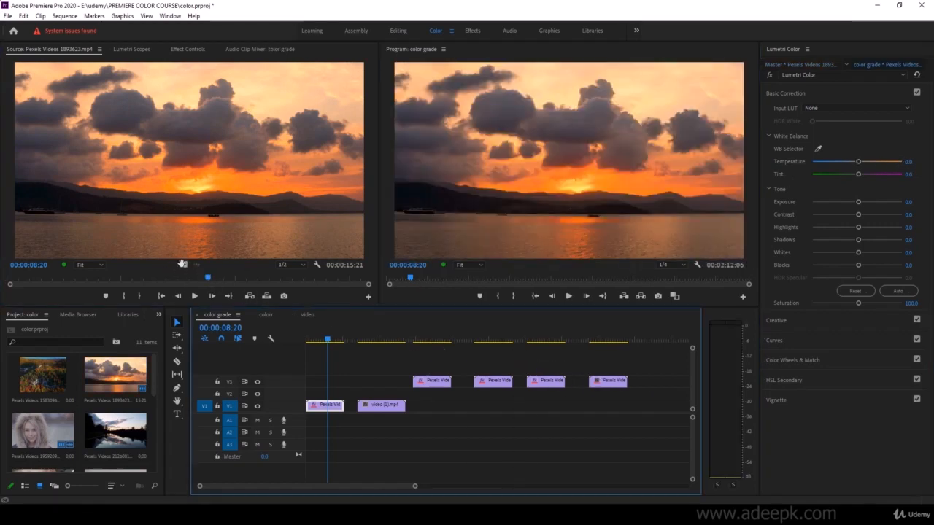
left_click_drag(184, 265, 655, 405)
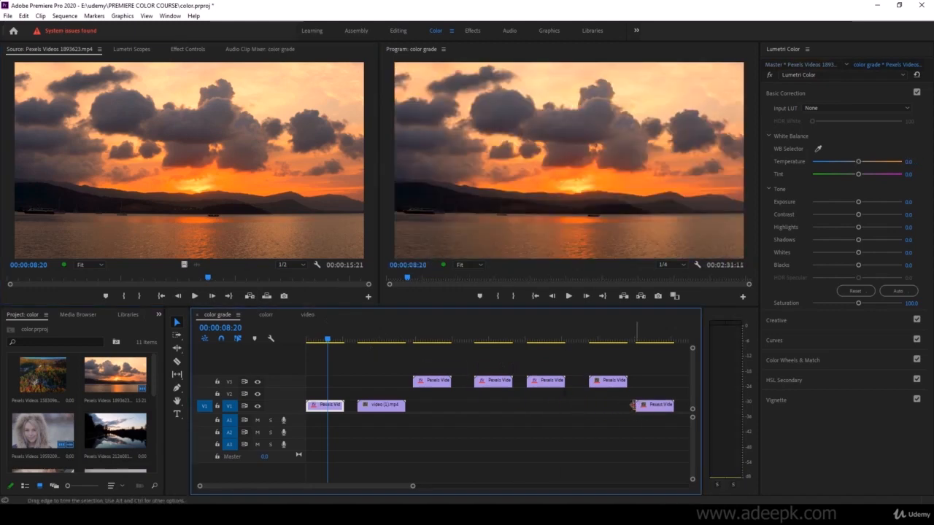
left_click_drag(597, 342, 644, 342)
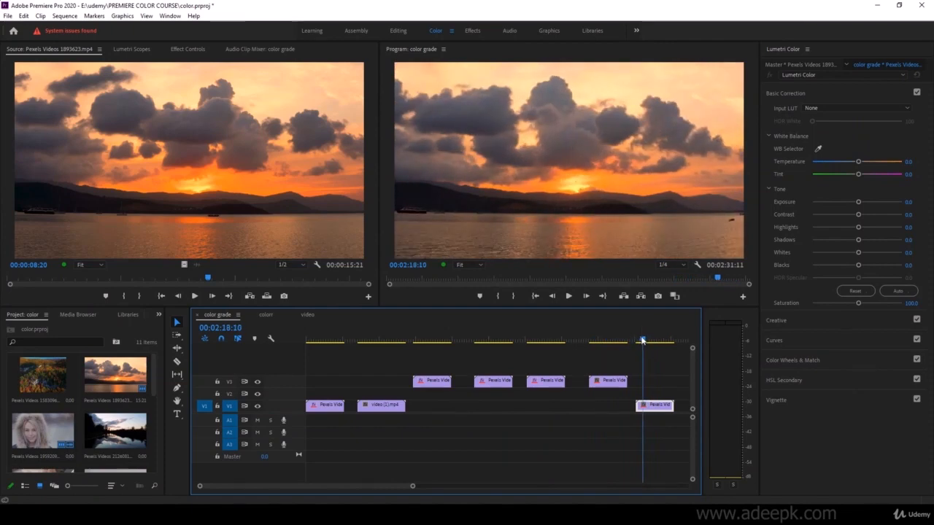
left_click_drag(642, 340, 639, 340)
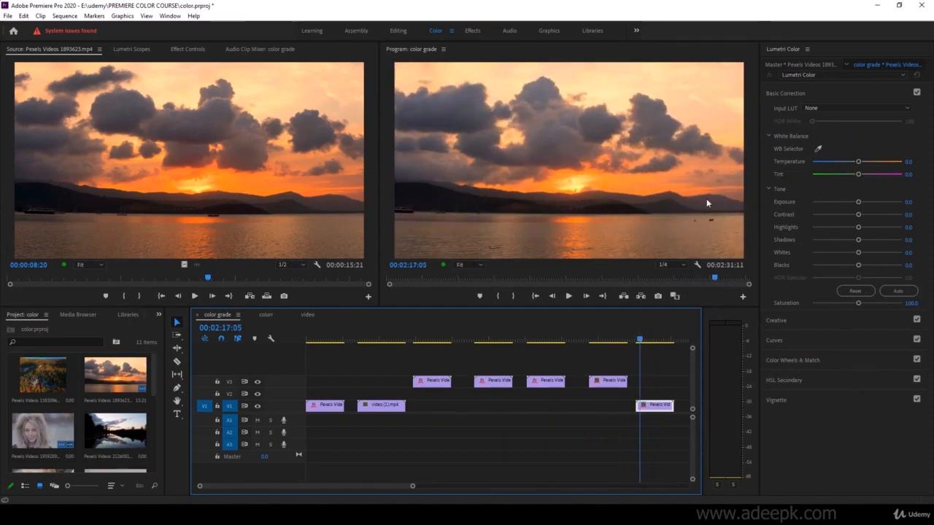
- Examine the Lumetri Color effect choices for the newly added clip on V1 at sequence level
left_click(843, 74)
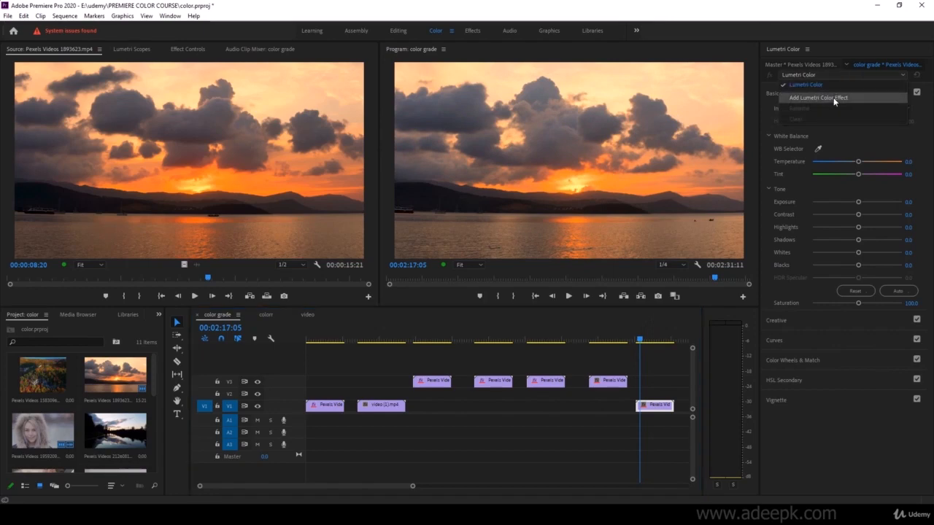
left_click(833, 82)
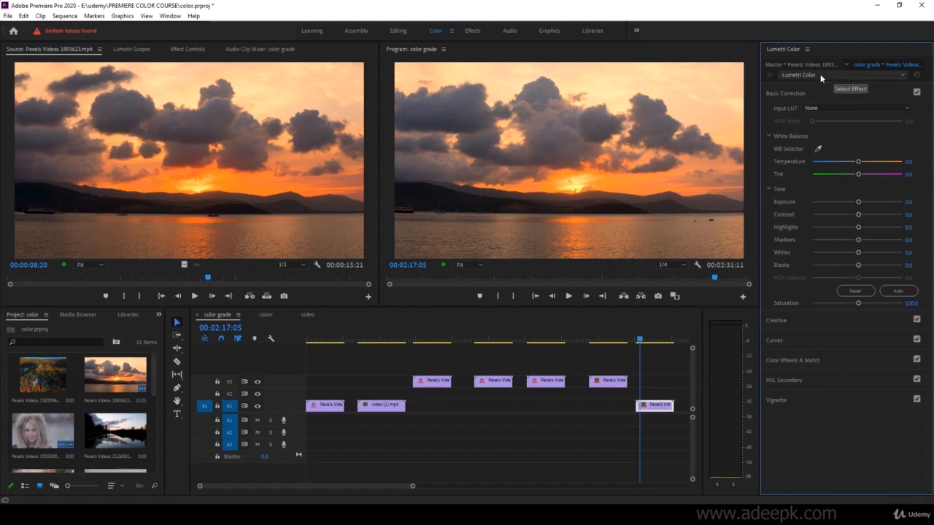
left_click(820, 74)
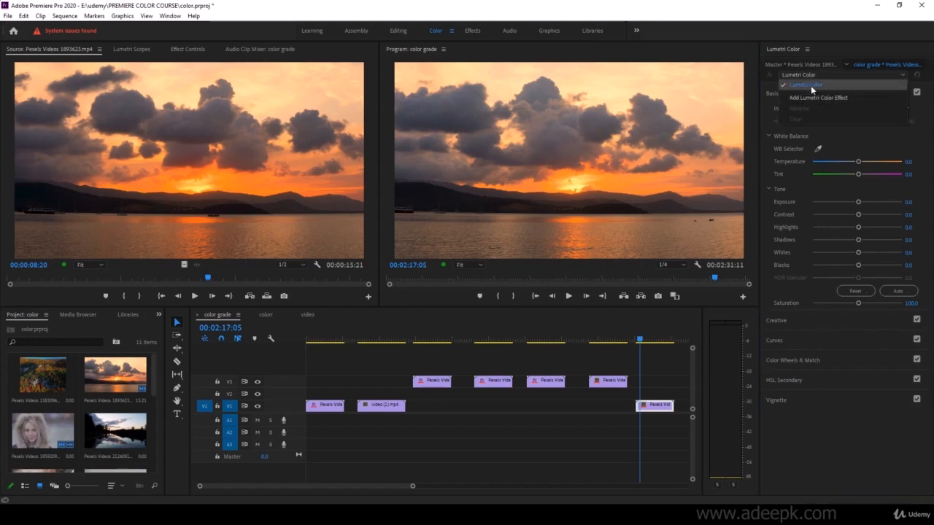
left_click(817, 75)
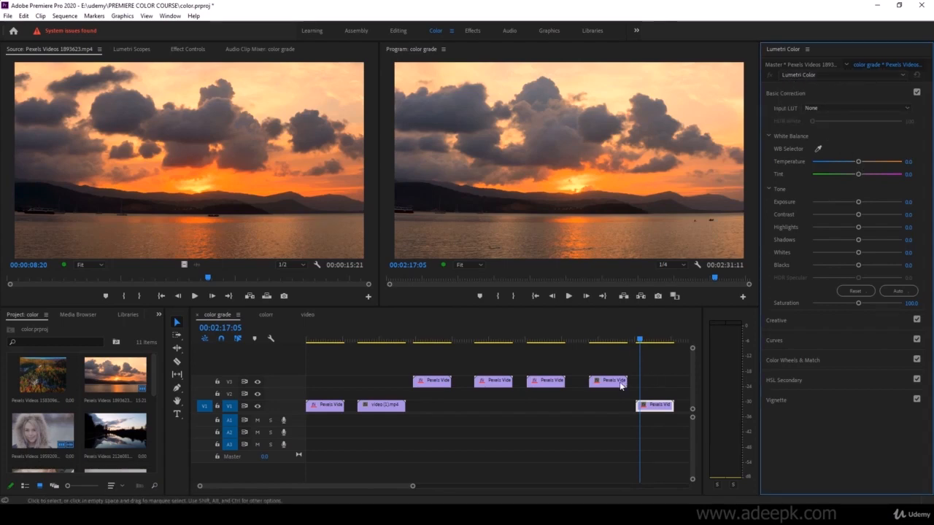
- Toggle the master clip's Lumetri Color effect off and on to compare the footage with and without the grade
left_click(793, 67)
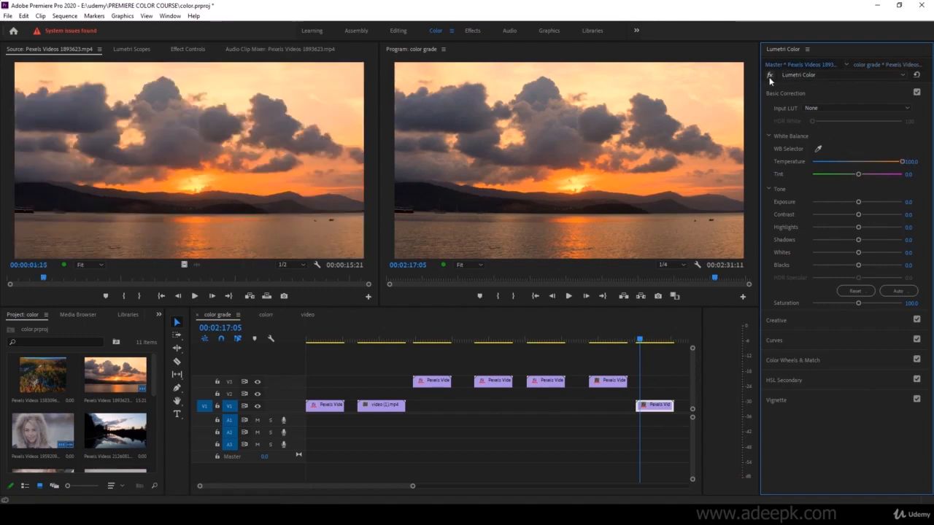
left_click(769, 76)
left_click(769, 76)
left_click(769, 76)
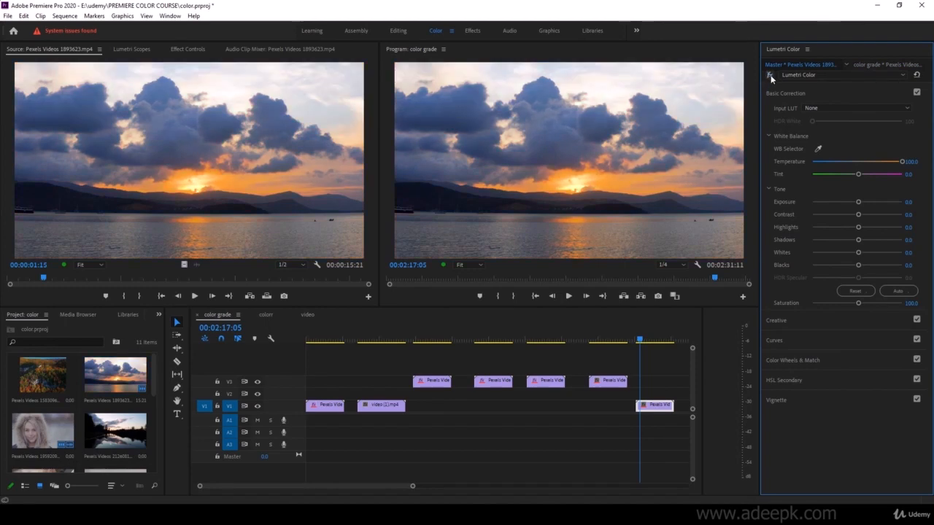
left_click(769, 76)
left_click(769, 76)
left_click(769, 76)
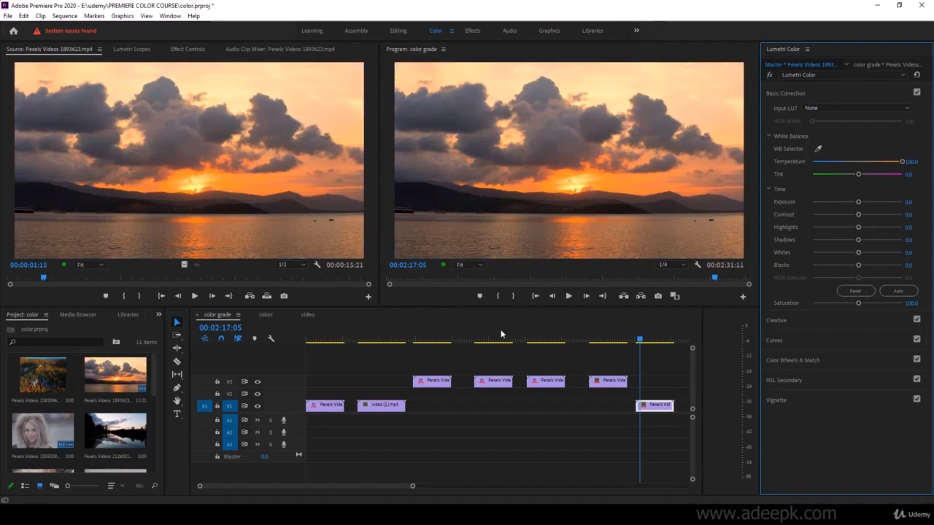
- Reset the first sunset clip's master temperature to 0 and return to its sequence-level Lumetri Color settings
left_click(319, 340)
left_click(327, 405)
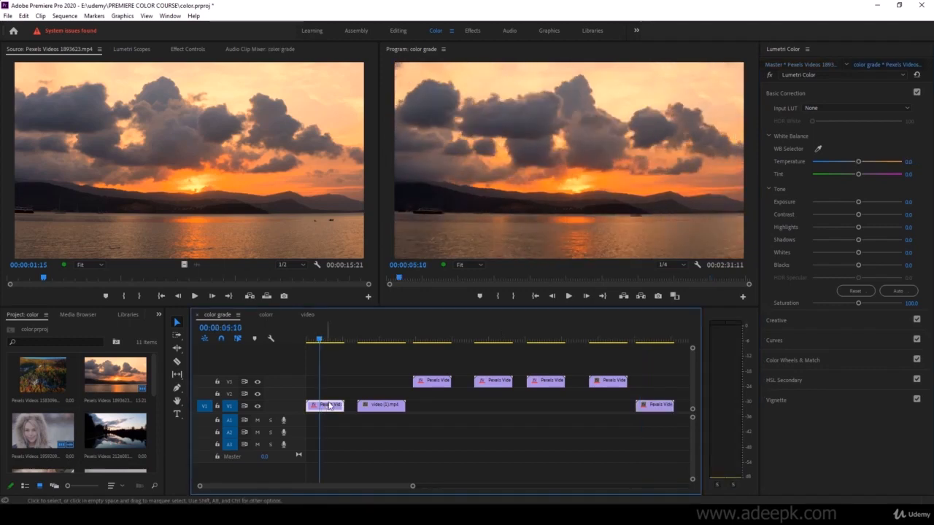
left_click(813, 64)
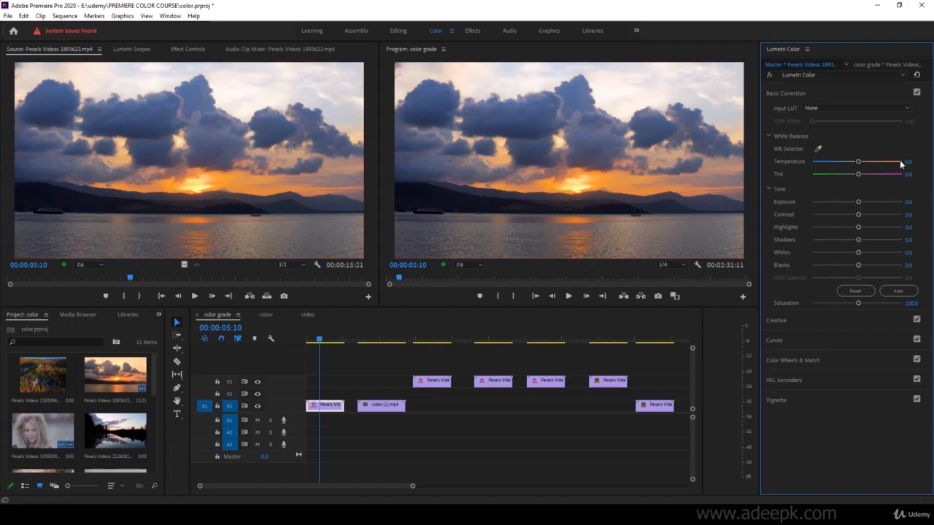
left_click(871, 64)
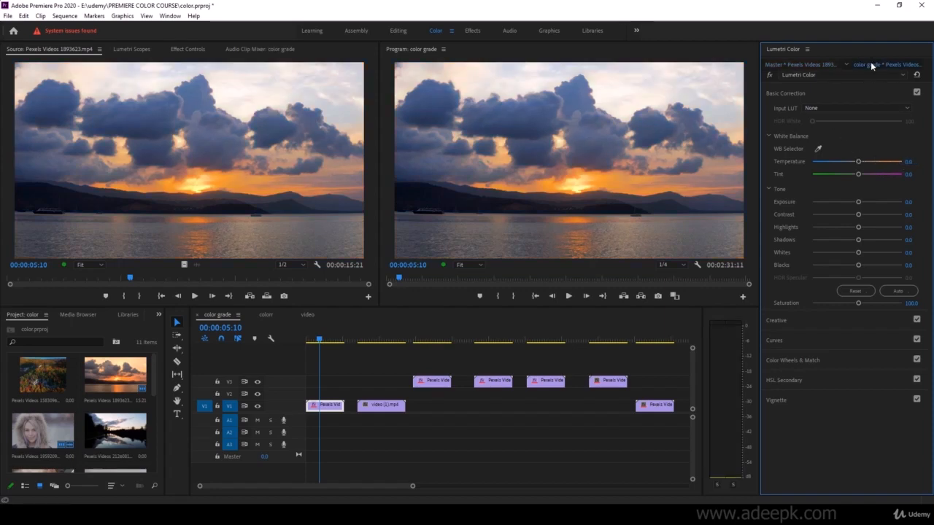
- Review the Lumetri Color sections and the Input LUT presets in Basic Correction for the first sunset clip
left_click(769, 95)
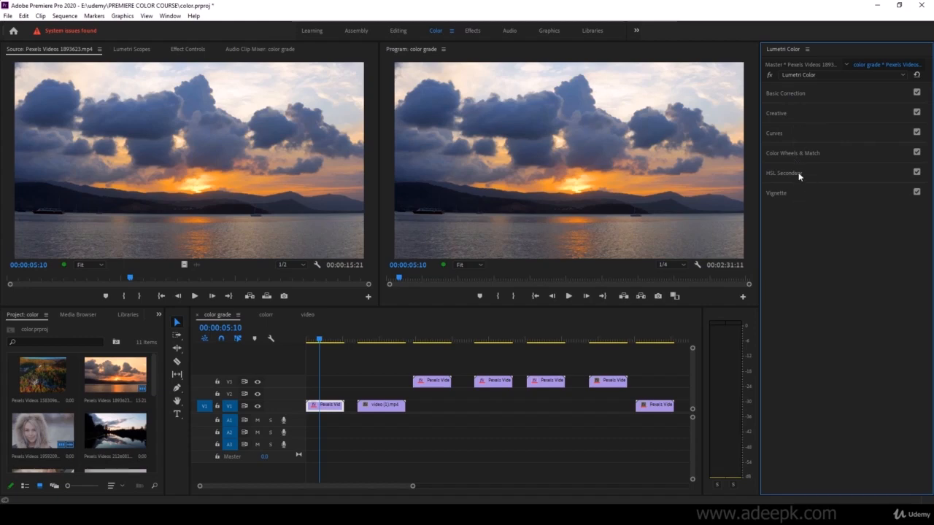
left_click(780, 92)
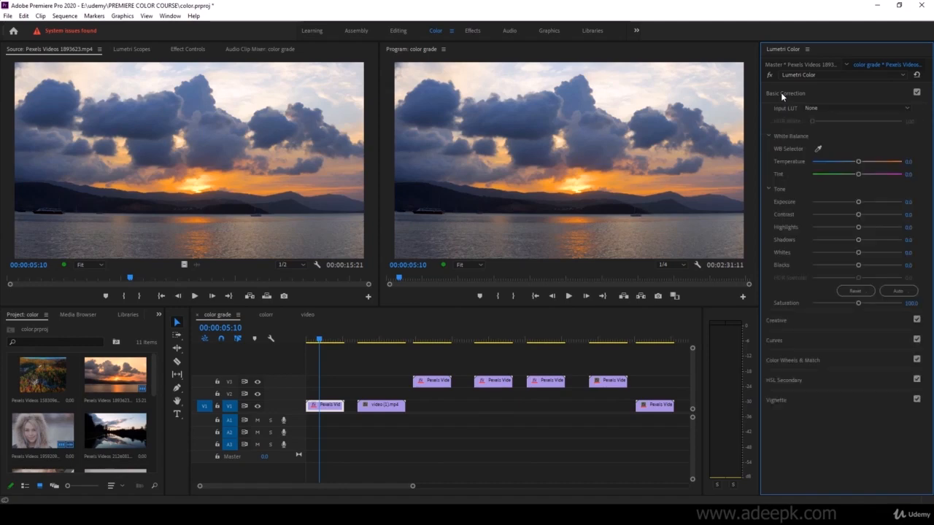
left_click(828, 107)
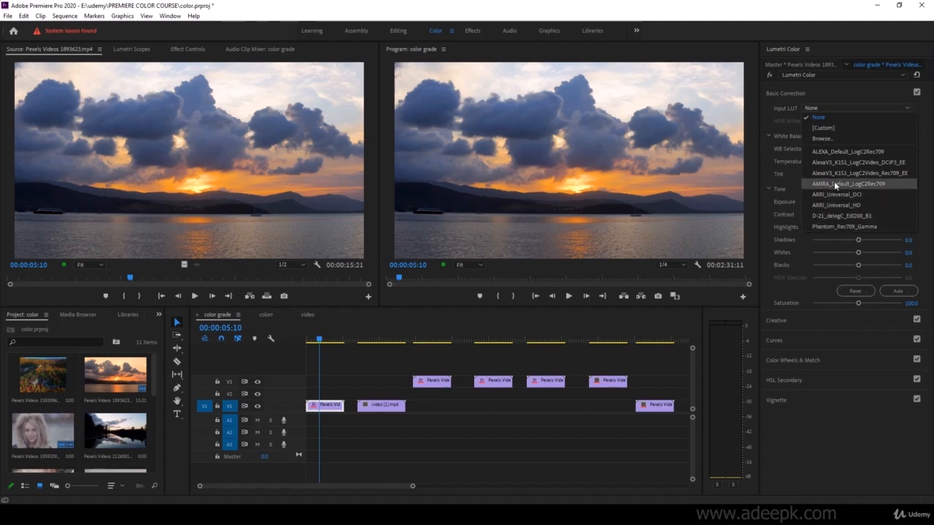
left_click(840, 225)
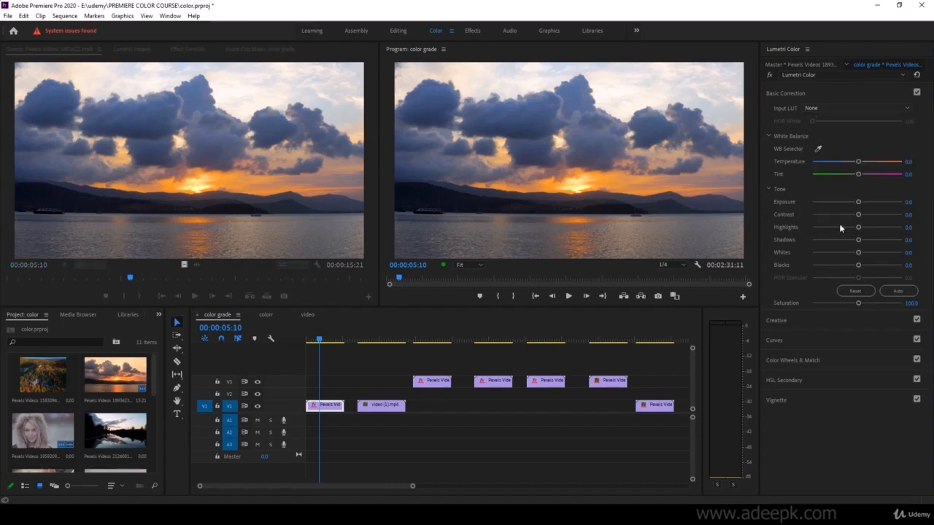
left_click(864, 108)
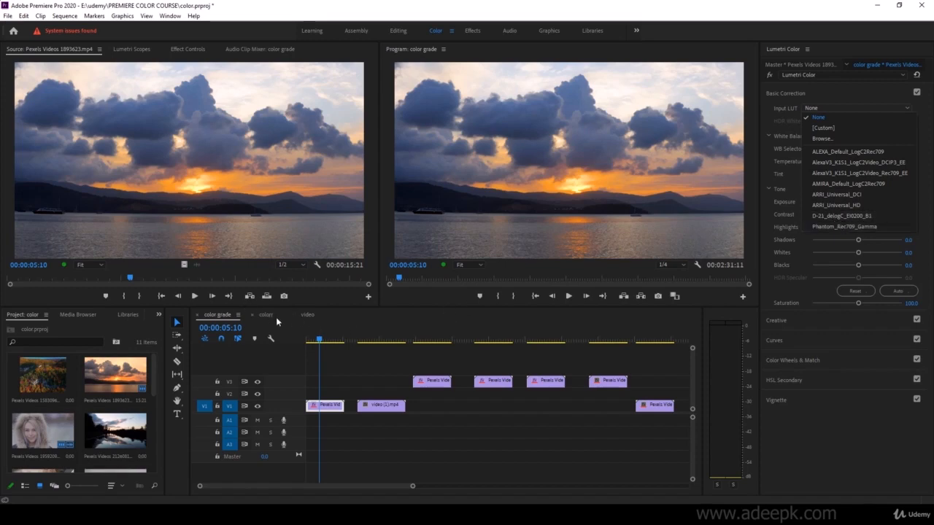
left_click(764, 117)
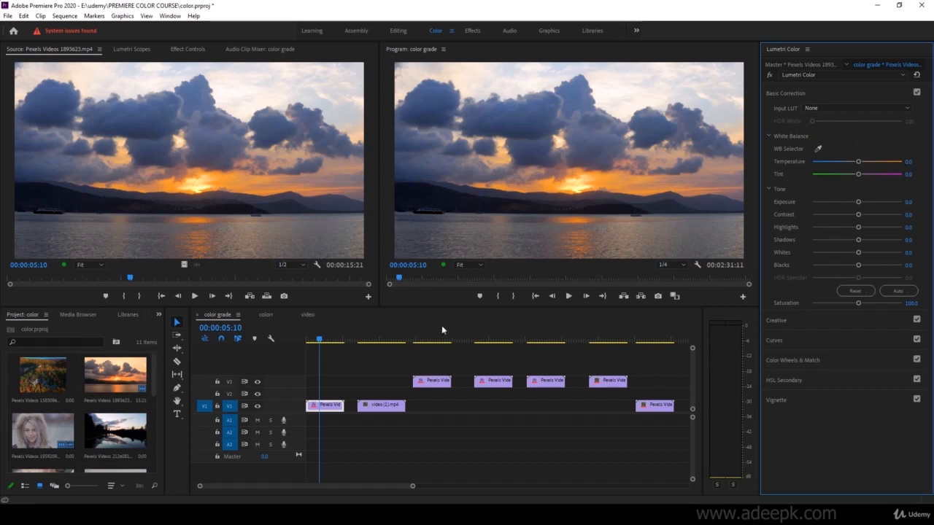
- Try the AlexaV3_K1S1_LogC2Video_DCIP3_EE, AlexaV3_K1S1_LogC2Video_Rec709_EE and AMIRA_Default_LogC2Rec709 input LUTs on the video (1).mp4 clip
left_click(371, 342)
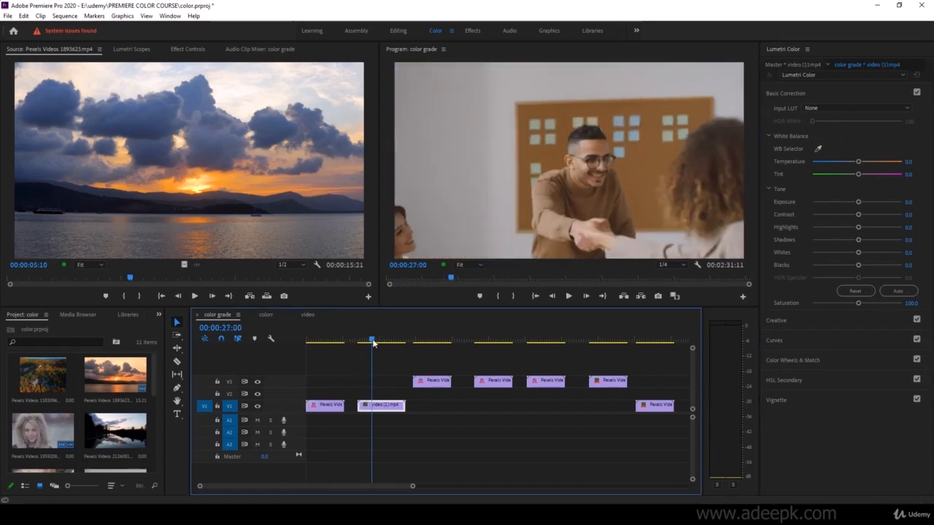
left_click(866, 107)
left_click(828, 161)
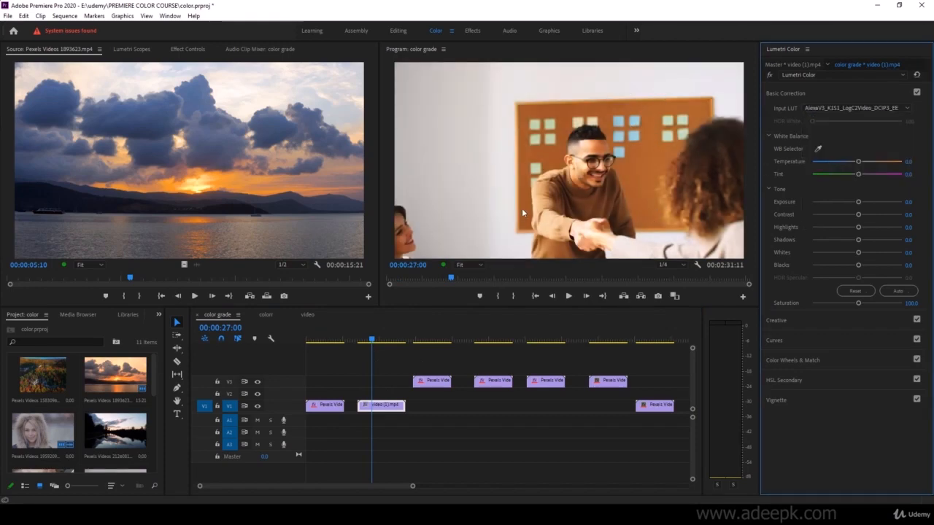
left_click(848, 110)
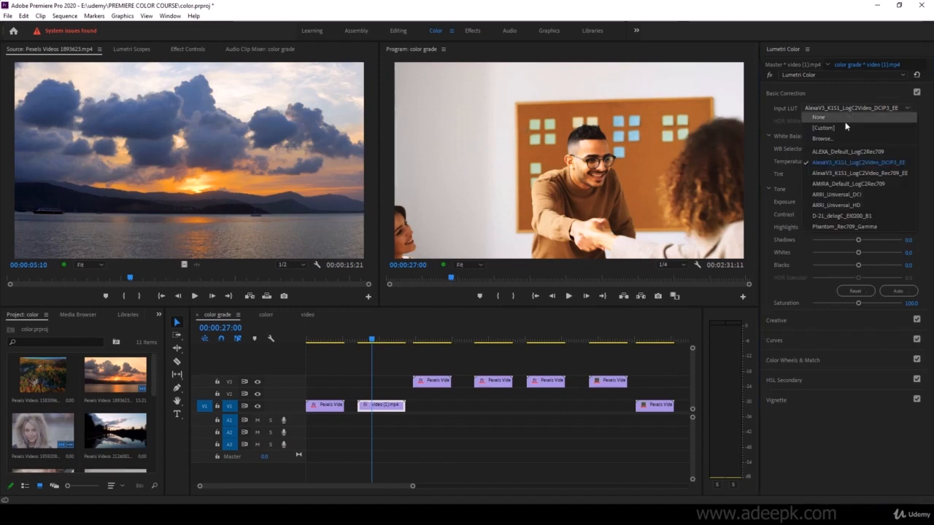
left_click(834, 172)
left_click(847, 108)
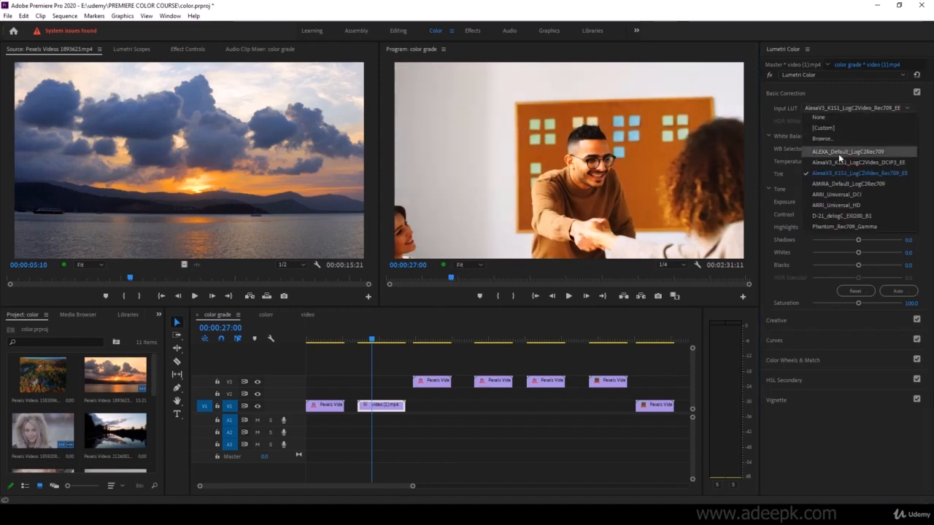
left_click(833, 184)
- Try the ARRI_Universal_DCI and ARRI_Universal_HD input LUTs on video (1).mp4, then set its Input LUT to None
left_click(833, 108)
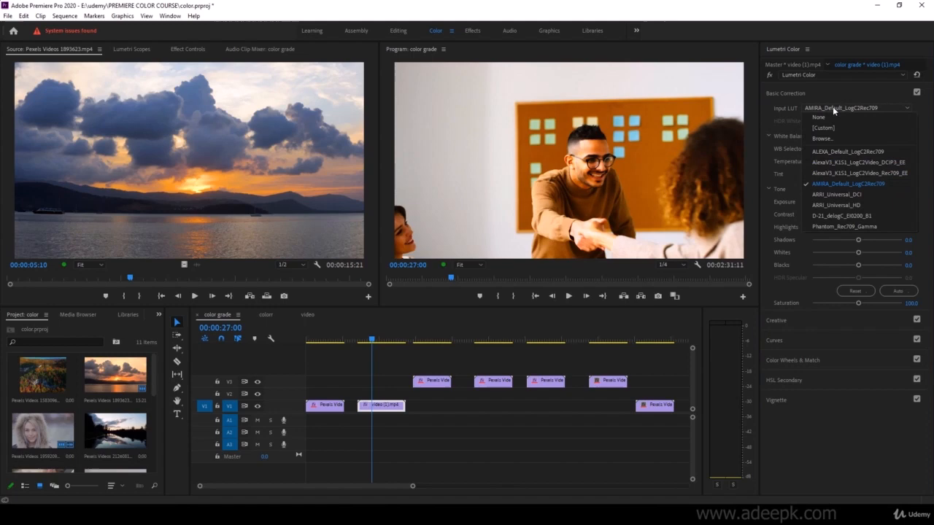
left_click(829, 197)
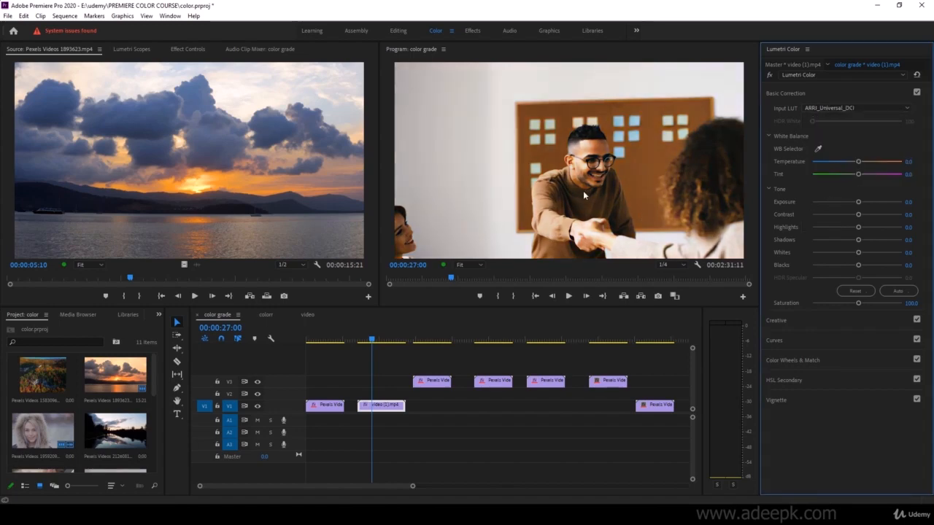
left_click(845, 109)
left_click(839, 206)
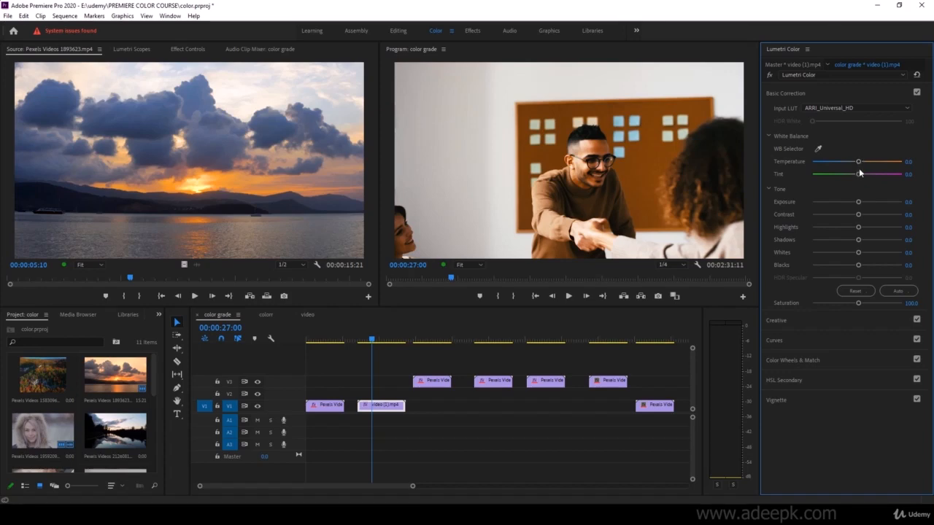
left_click(852, 107)
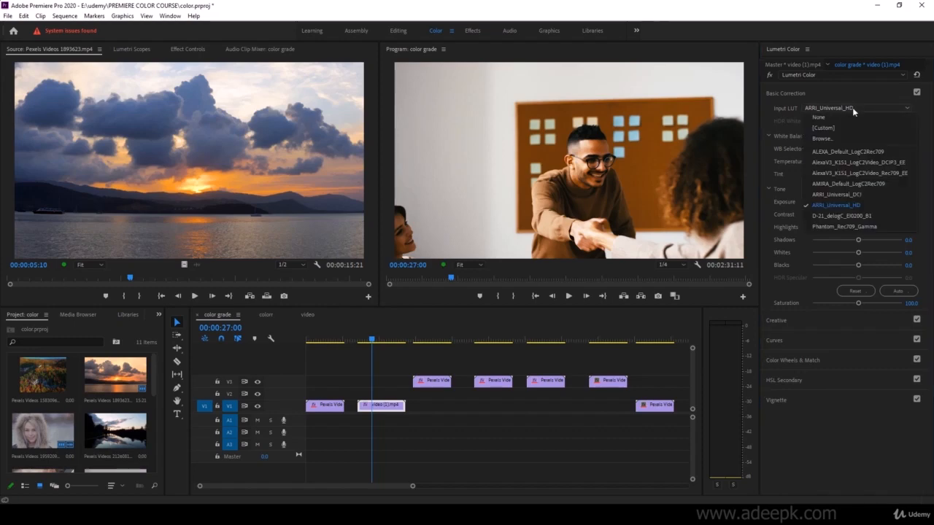
left_click(837, 116)
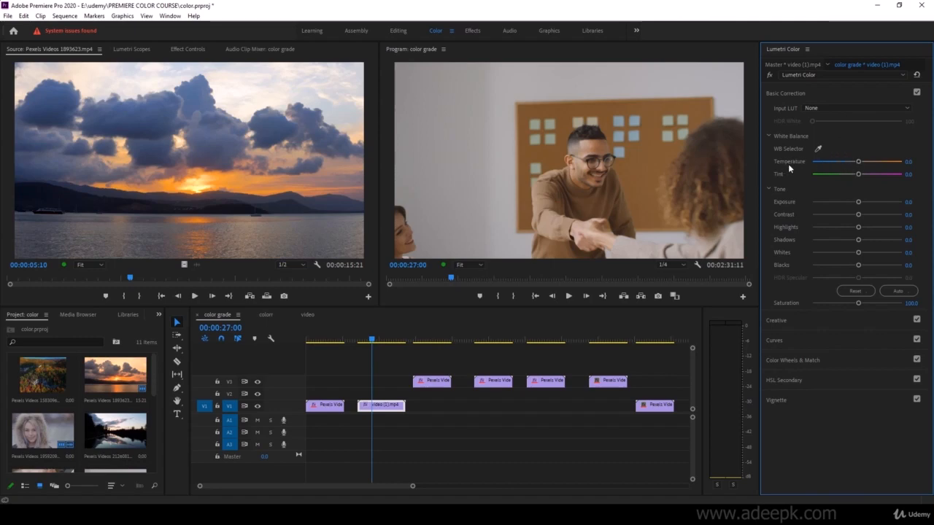
- Test cooler white balance temperatures on the first sunset clip on V1 and reset Temperature to 0
left_click(326, 340)
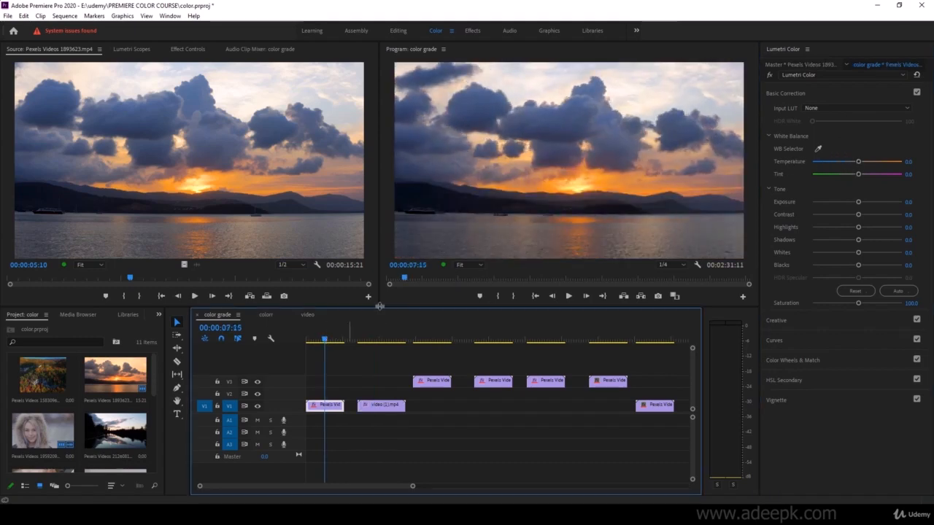
left_click_drag(858, 163, 839, 173)
double_click(856, 171)
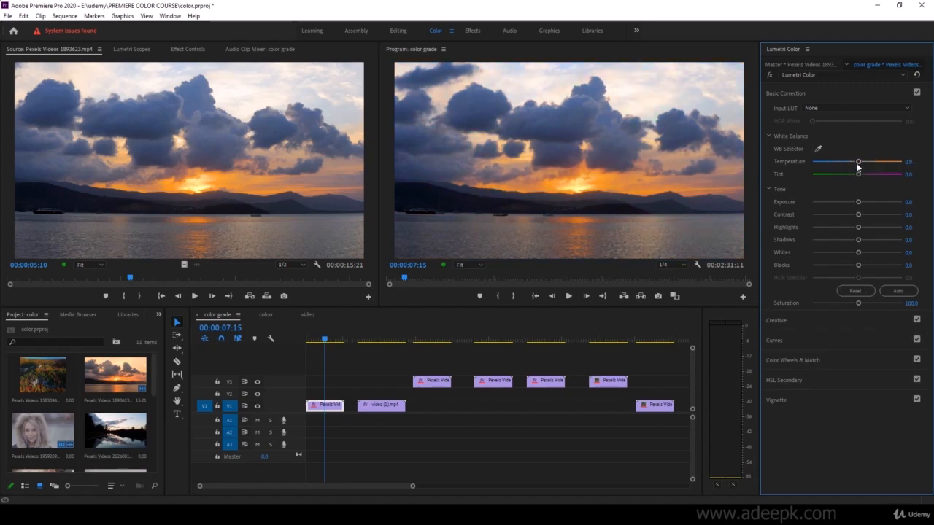
mouse_move(859, 164)
left_mouse_down()
mouse_move(832, 162)
mouse_move(846, 164)
left_mouse_up()
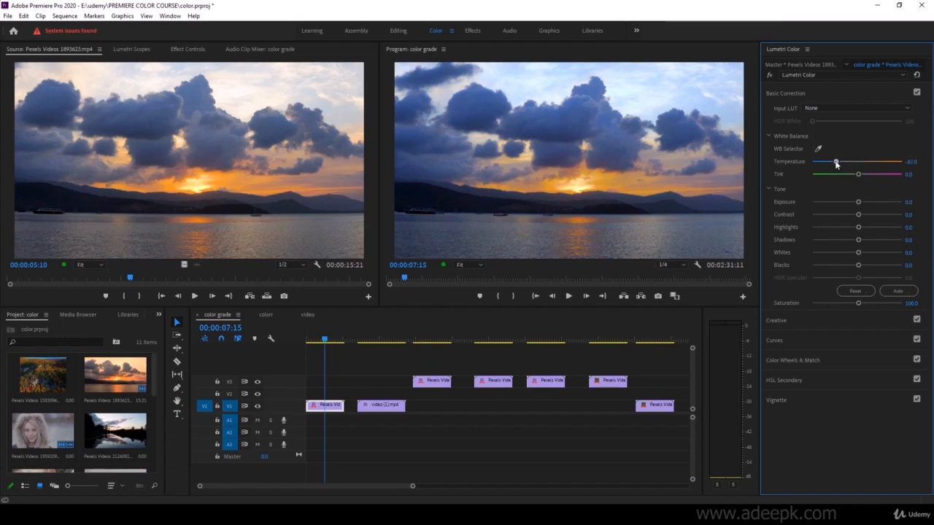
double_click(834, 162)
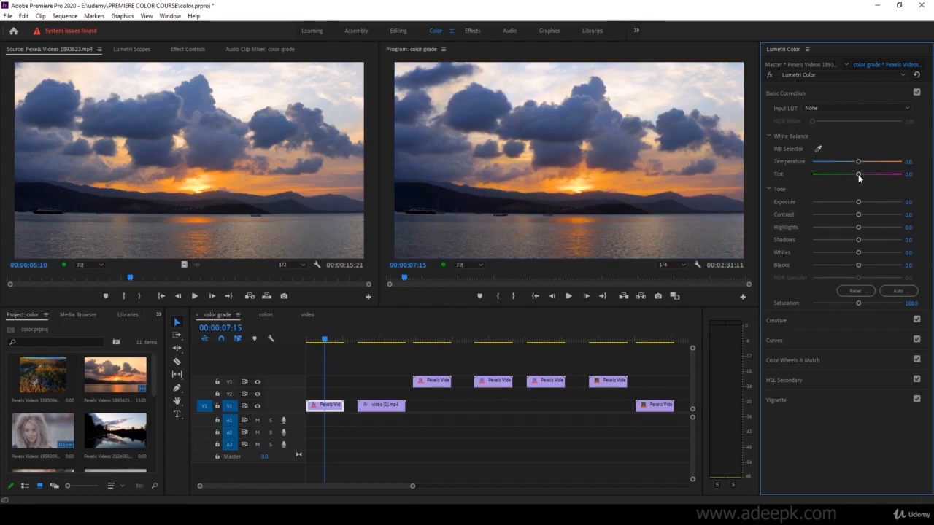
- Try a shifted Tint and a lower Exposure on the sunset clip, resetting each to 0
left_click_drag(859, 175, 878, 187)
double_click(882, 175)
left_click_drag(859, 204, 838, 206)
double_click(838, 202)
- Try different Contrast, Highlights and Shadows values on the sunset clip, resetting each to 0
left_click_drag(858, 216, 882, 218)
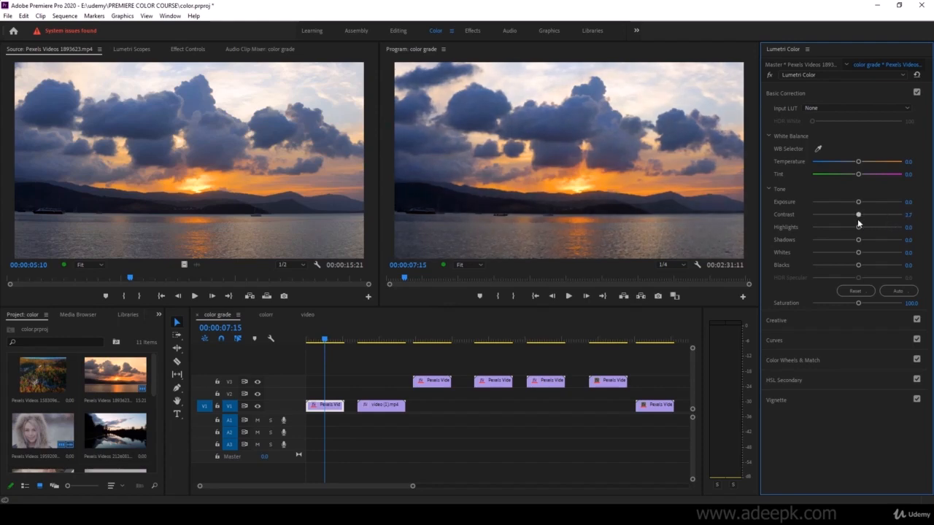
mouse_move(857, 219)
left_mouse_down()
mouse_move(805, 220)
mouse_move(858, 226)
left_mouse_up()
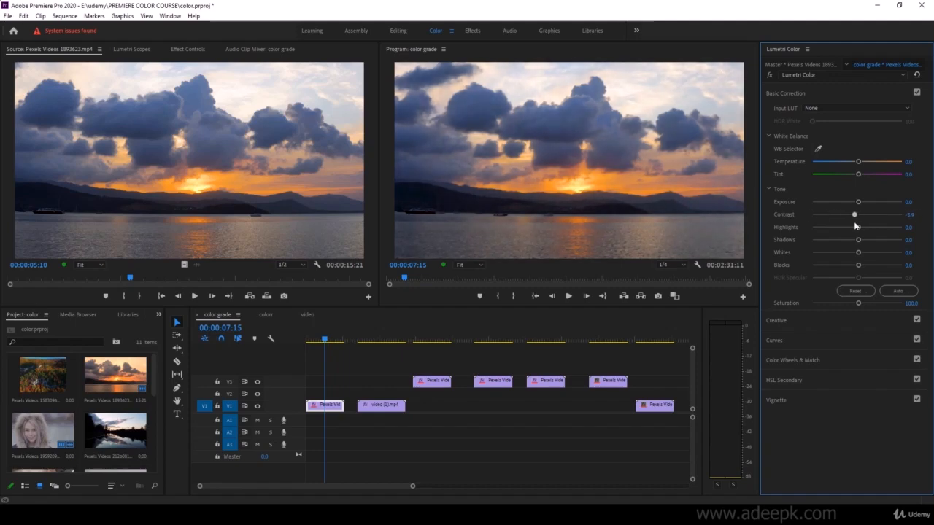
double_click(854, 214)
left_click_drag(857, 227, 874, 243)
double_click(873, 227)
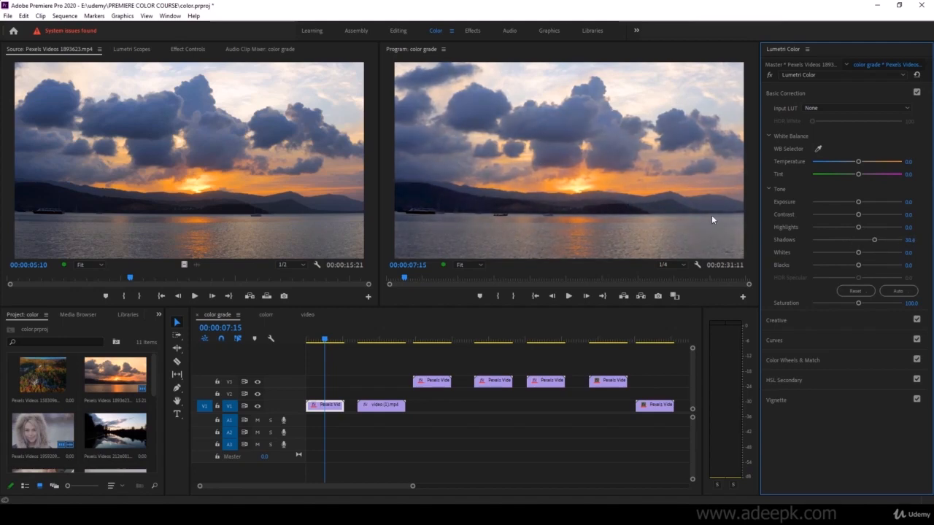
double_click(881, 240)
- Experiment with Whites, Blacks and Saturation on the sunset clip, returning the sliders to their defaults
left_click_drag(860, 253, 827, 268)
double_click(845, 252)
double_click(827, 264)
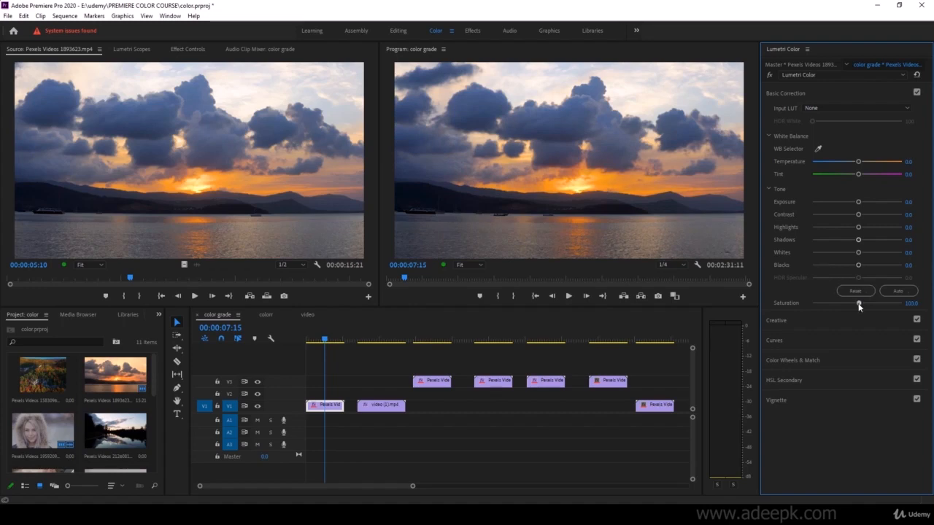
left_click_drag(859, 305, 880, 306)
- Grade the sunset clip with Temperature 35.1, slightly raised Exposure, Contrast 40.5 and Saturation 129.7
left_click_drag(857, 161, 870, 161)
left_click_drag(858, 202, 874, 220)
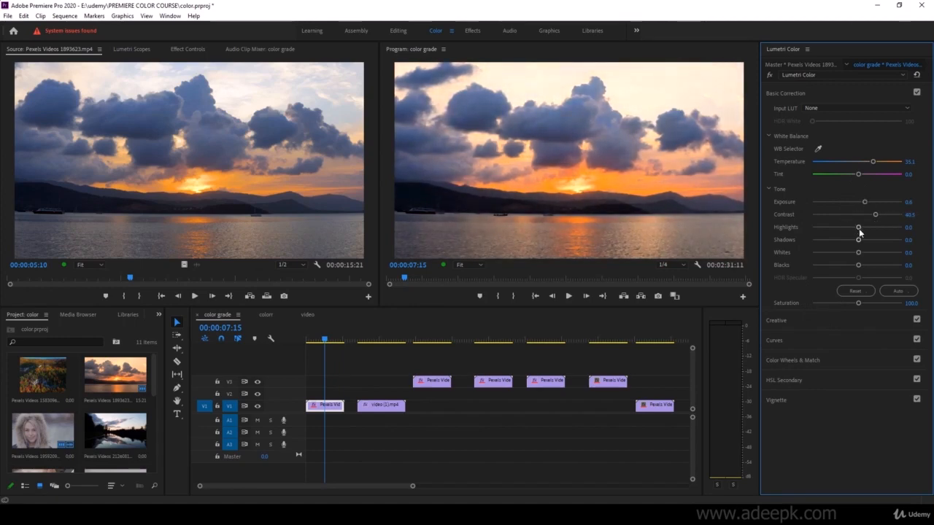
left_click_drag(861, 302, 870, 303)
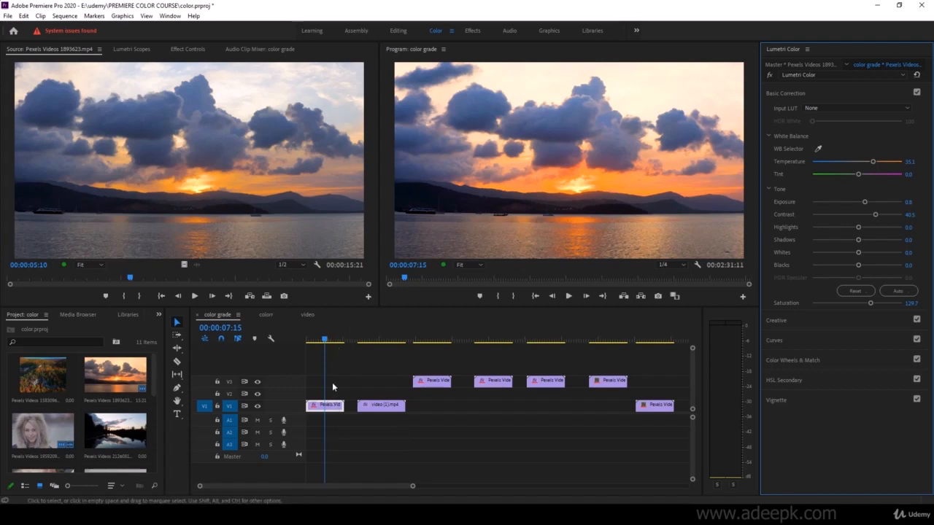
- Copy the graded sunset clip and paste only its Lumetri Color attributes onto the video (1).mp4 clip
right_click(336, 408)
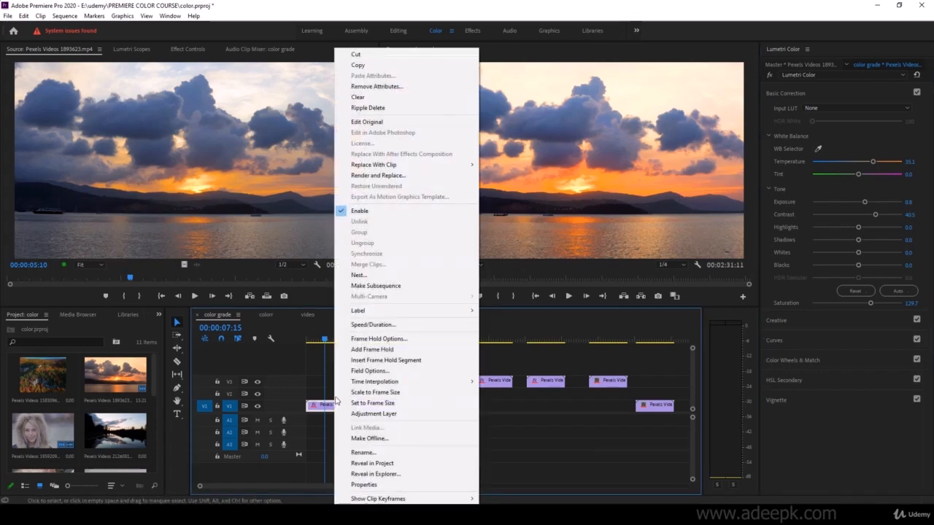
left_click(370, 65)
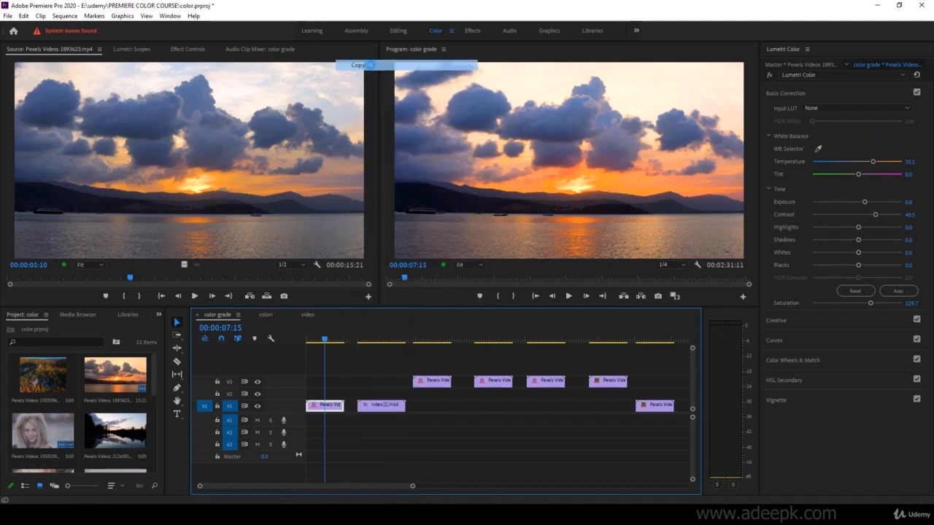
left_click(378, 338)
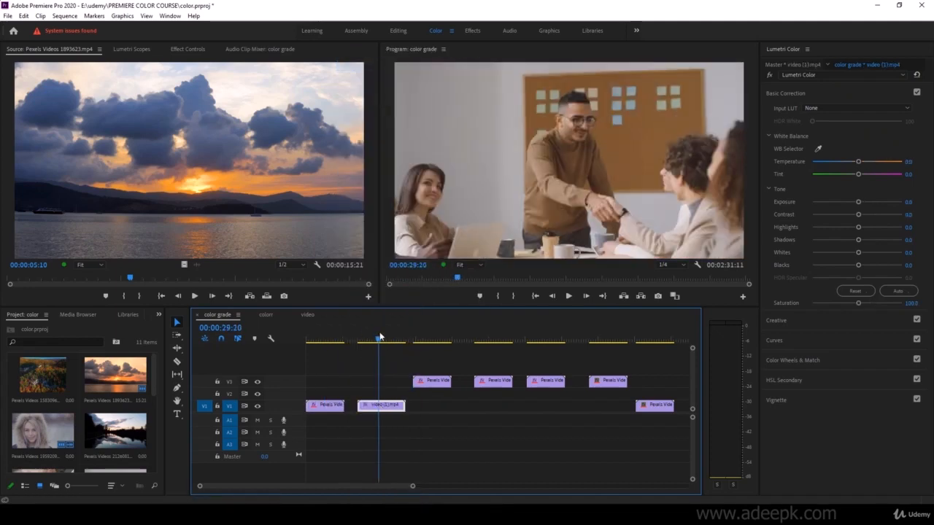
right_click(372, 407)
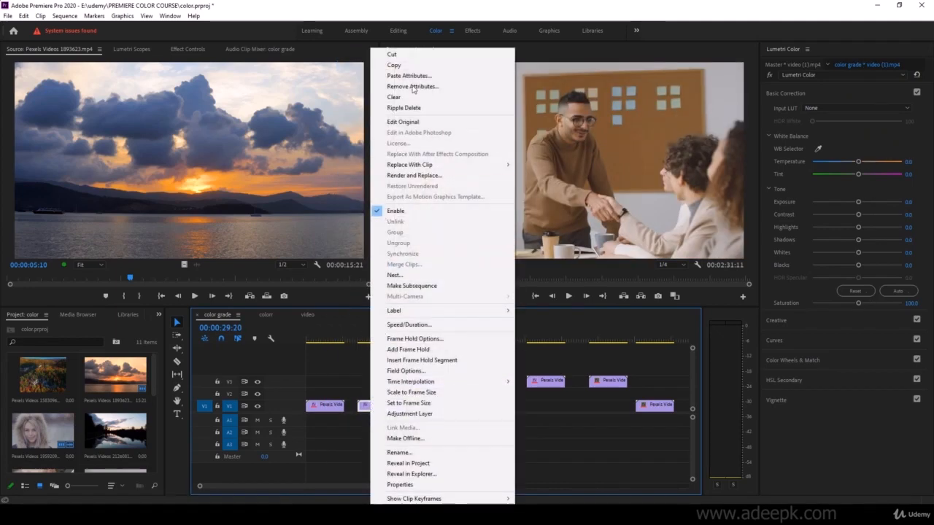
left_click(410, 75)
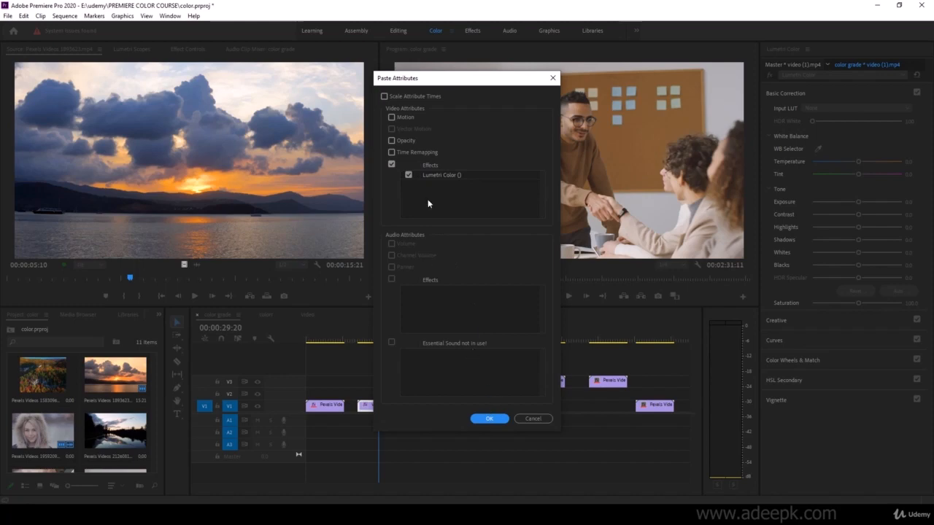
left_click(490, 418)
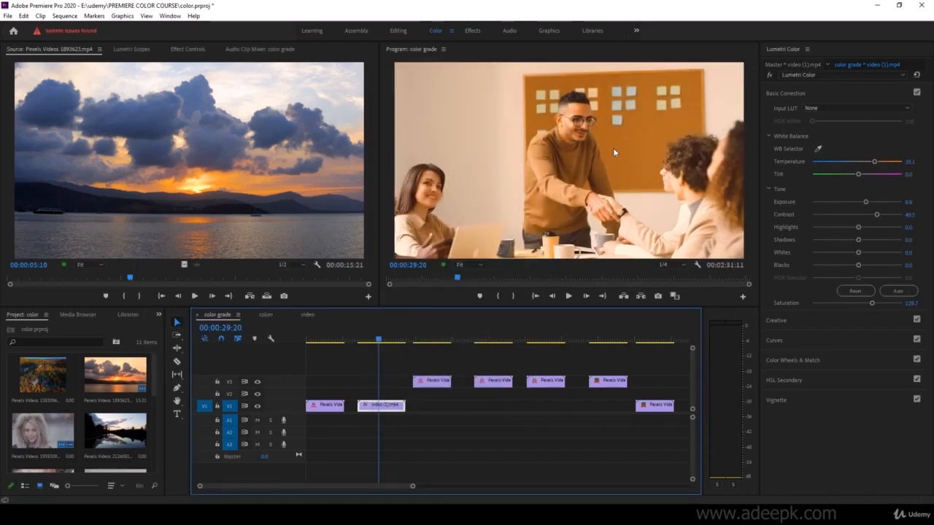
- Select the first three clips on V3 together and look at their Paste Attributes option, then return to the video (1).mp4 clip
left_click_drag(403, 355, 569, 400)
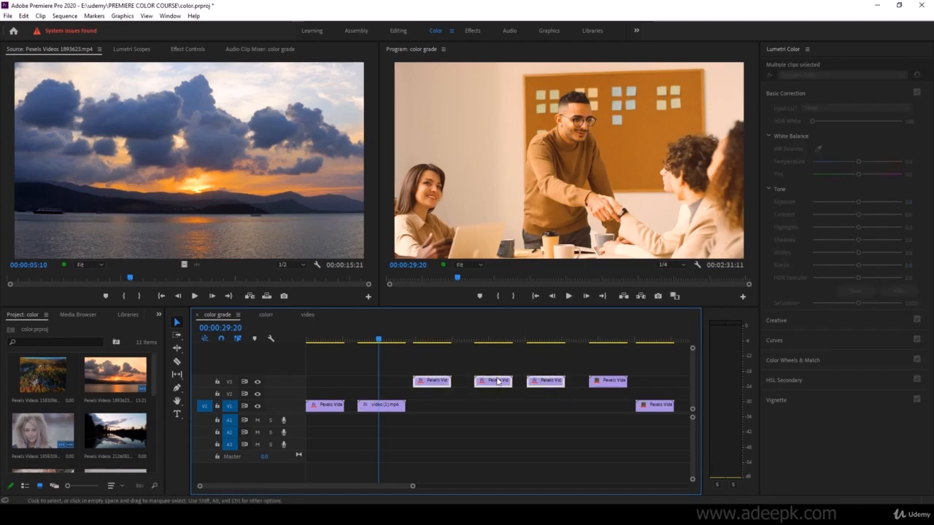
right_click(497, 380)
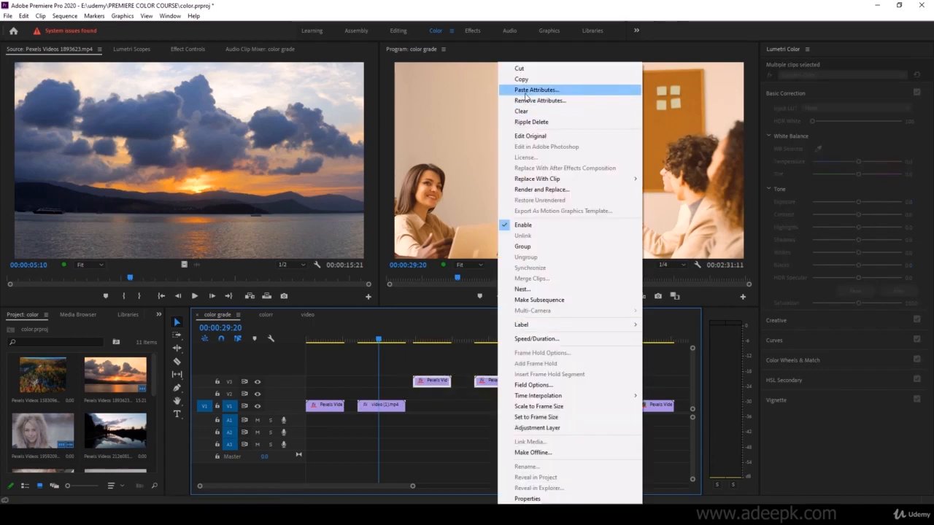
left_click(384, 339)
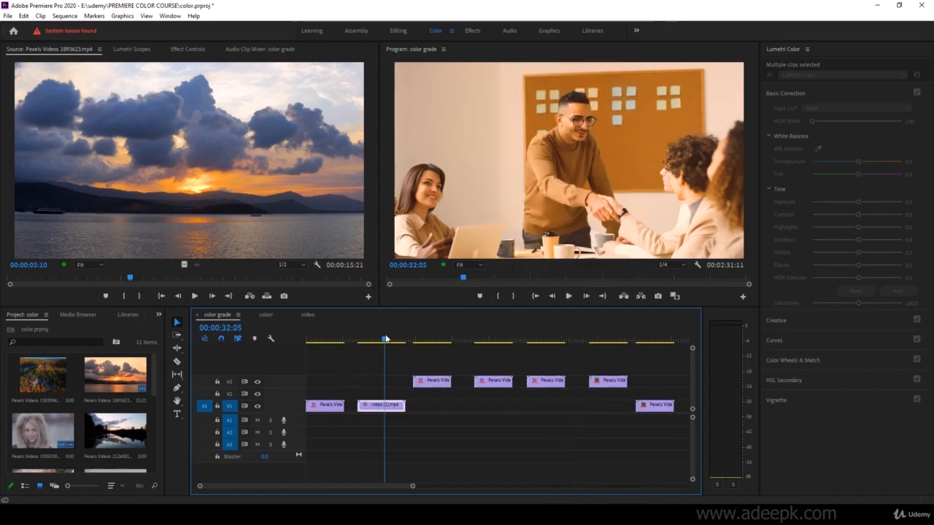
left_click_drag(386, 339, 380, 341)
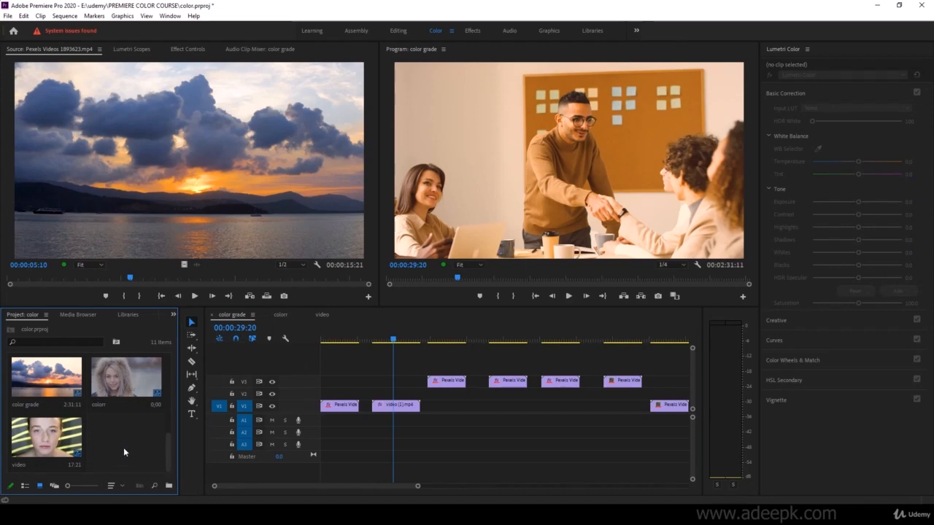
- Create a 1920 × 1080, 25.00 fps adjustment layer, stretch it on V4 across the clips on V3, and select it
right_click(123, 447)
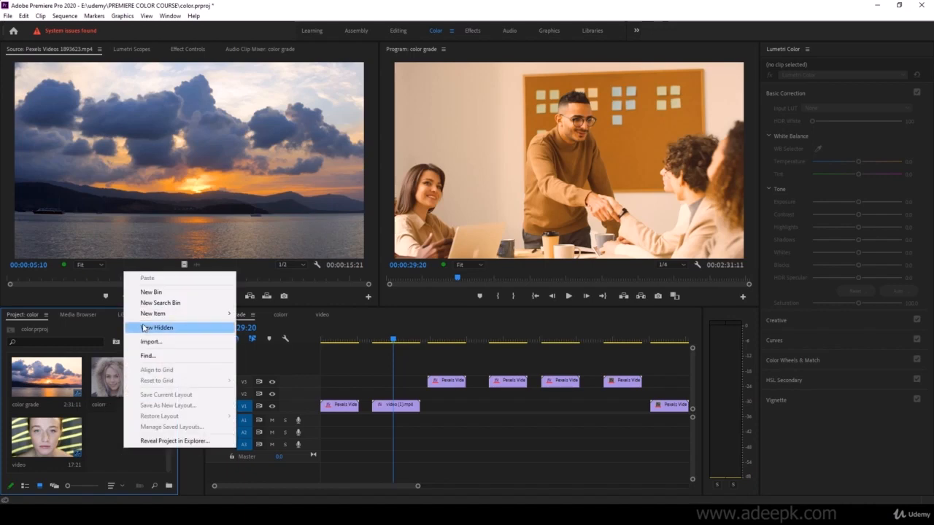
mouse_move(159, 314)
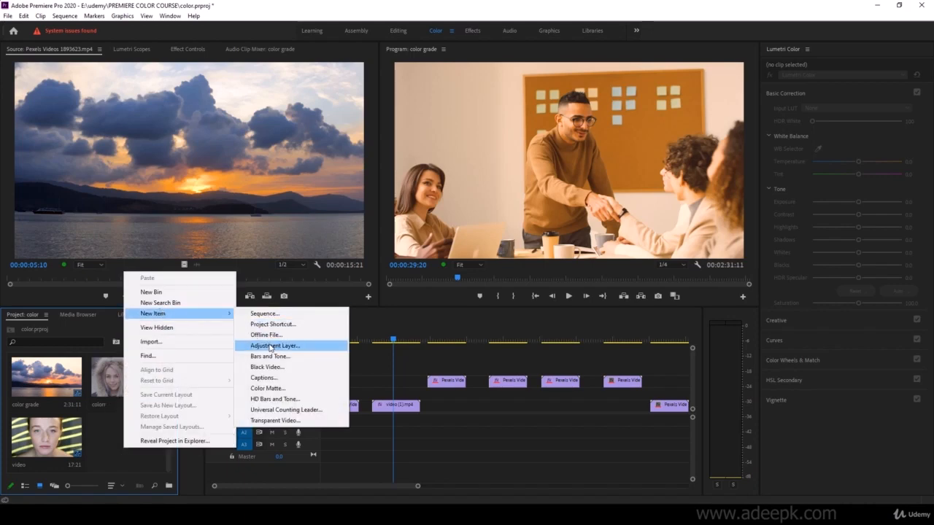
left_click(270, 345)
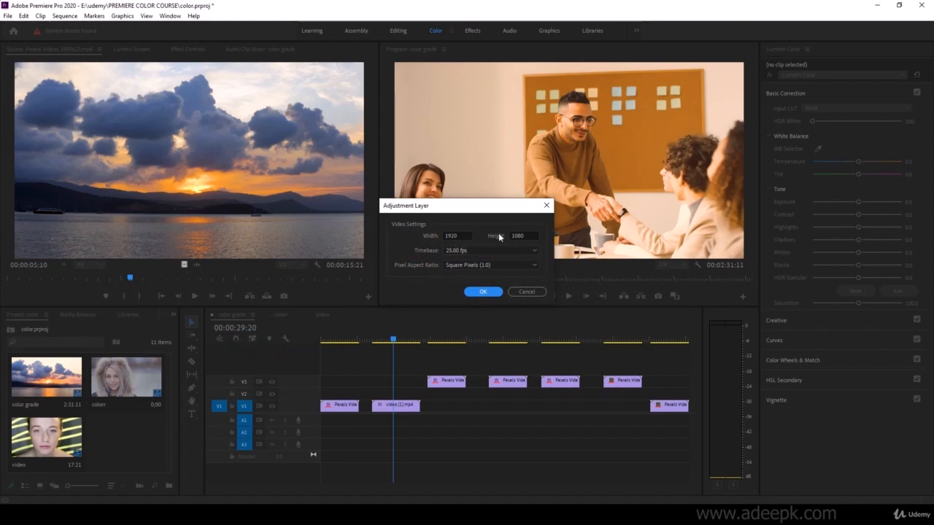
left_click(483, 292)
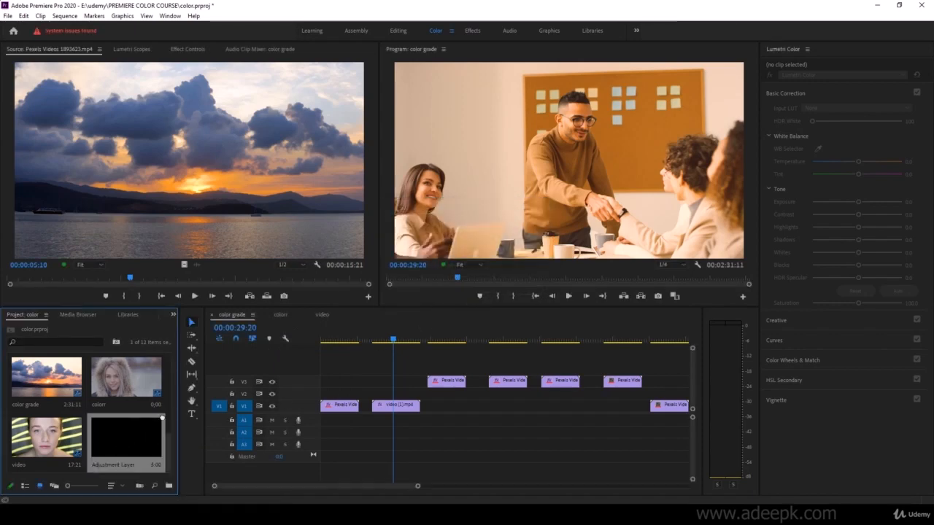
left_click_drag(162, 417, 623, 363)
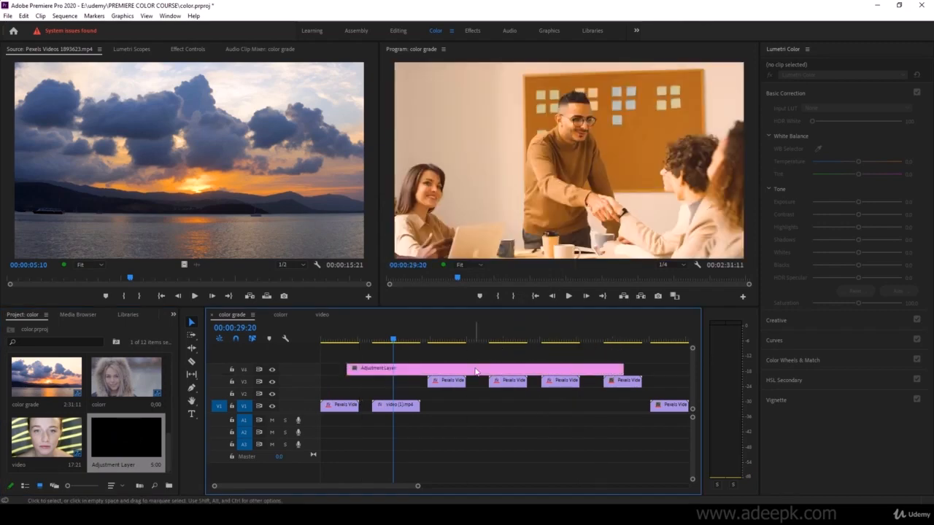
left_click(425, 373)
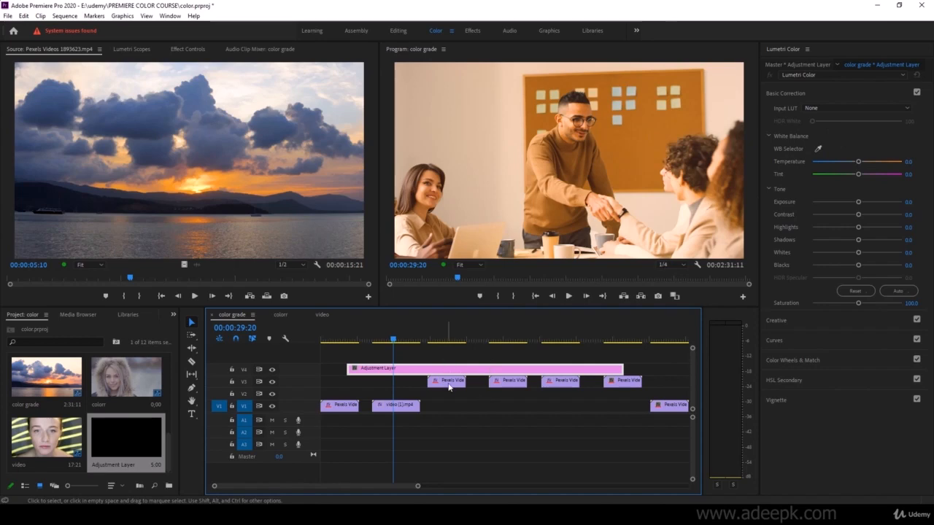
- Shift the four clips on V3 earlier in the timeline, one after another, so they all lie under the adjustment layer
left_click_drag(447, 383, 399, 387)
left_click_drag(503, 383, 451, 384)
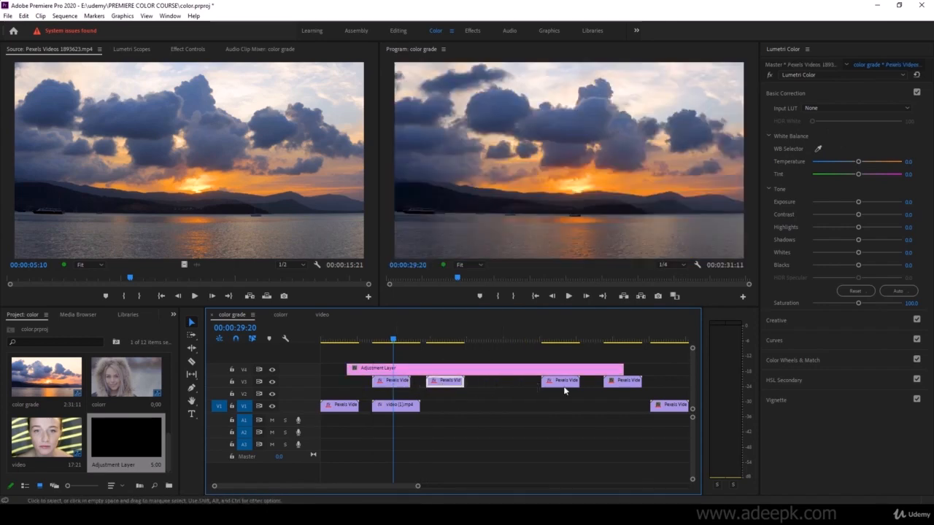
left_click_drag(566, 383, 518, 389)
left_click_drag(622, 383, 561, 384)
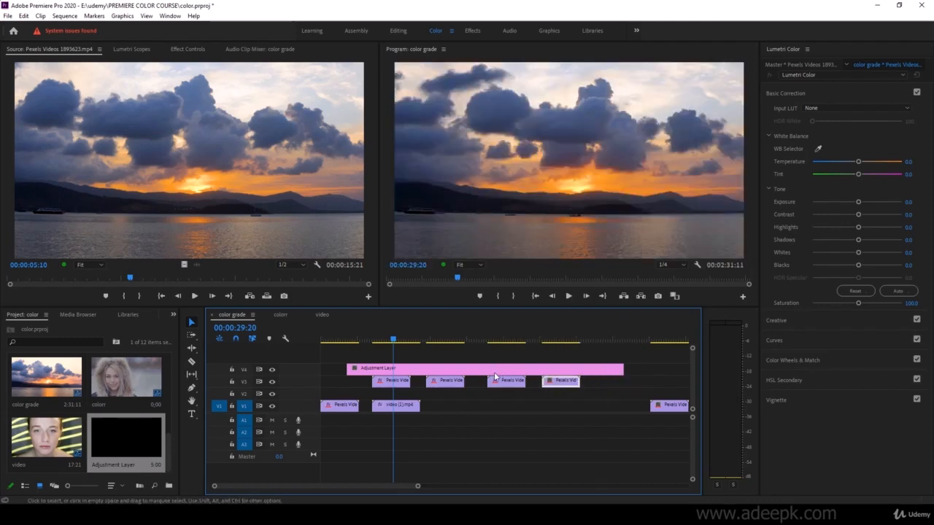
- Cool the adjustment layer by pulling its Temperature fully toward blue, and scrub across the covered clips to check the tint
left_click(488, 372)
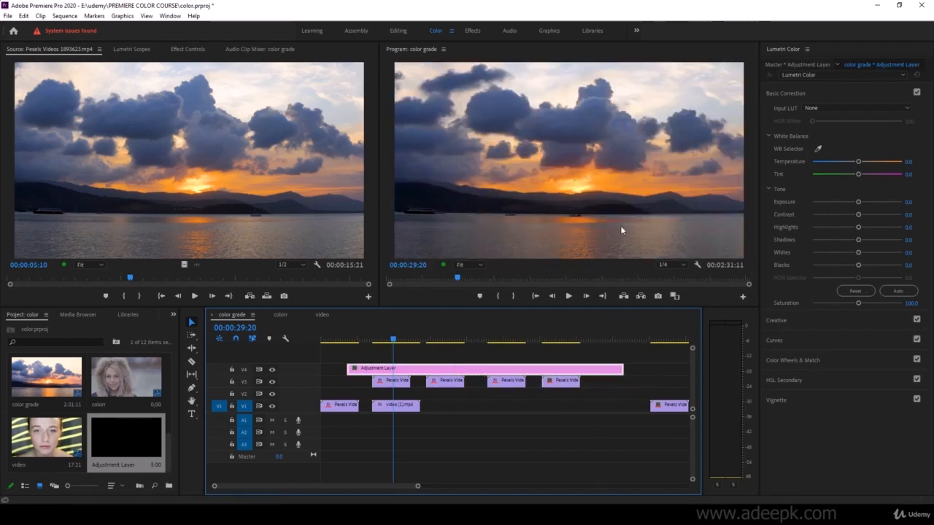
left_click(860, 163)
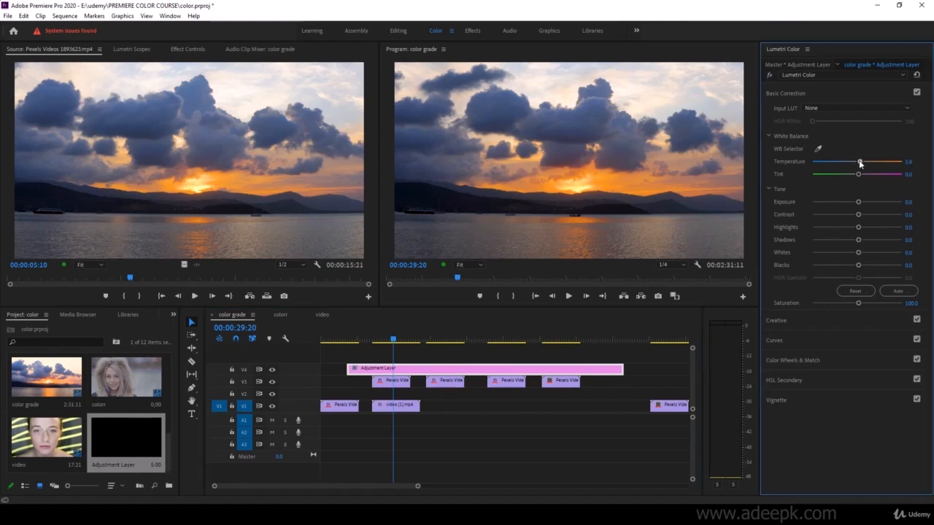
left_click_drag(861, 164, 746, 197)
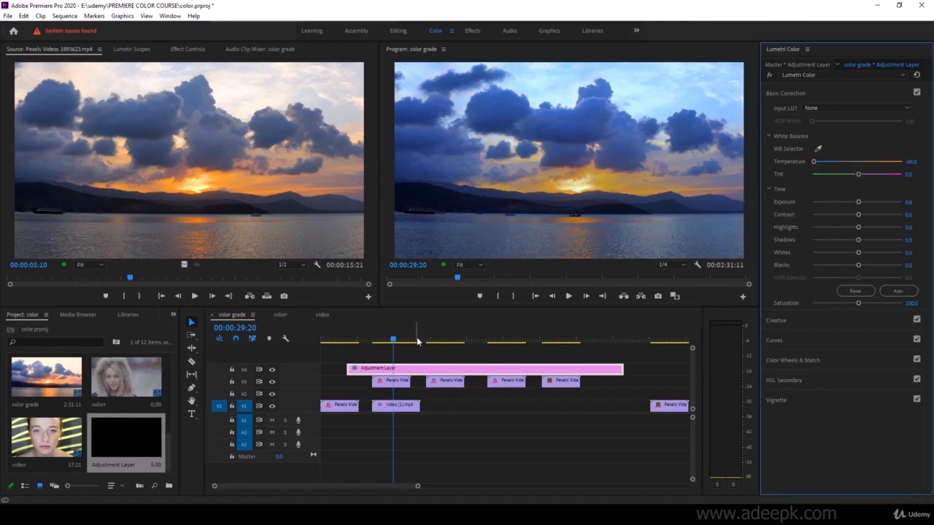
left_click_drag(419, 340, 484, 340)
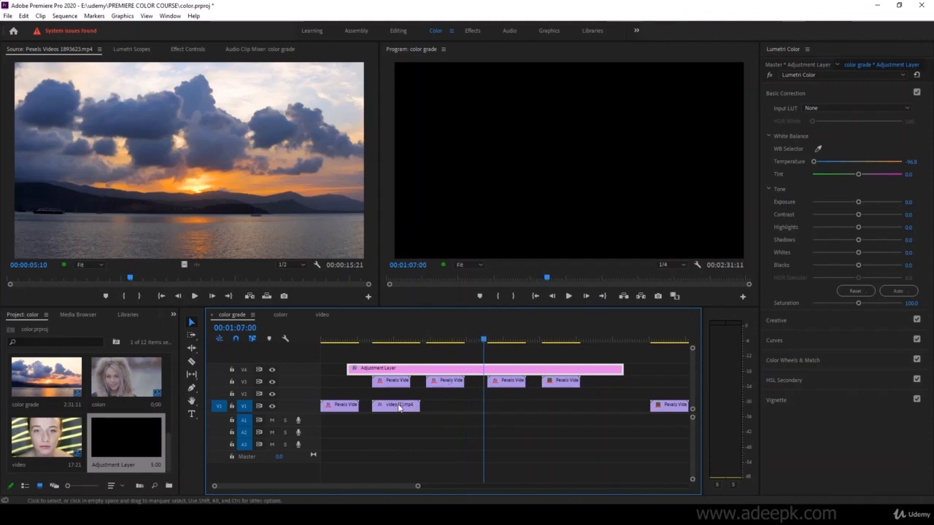
- Move the video (1).mp4 clip later on V1 and compare its shot with its Lumetri Color effect bypassed and enabled
left_click_drag(398, 407, 443, 411)
left_click_drag(426, 339, 415, 343)
left_click(770, 76)
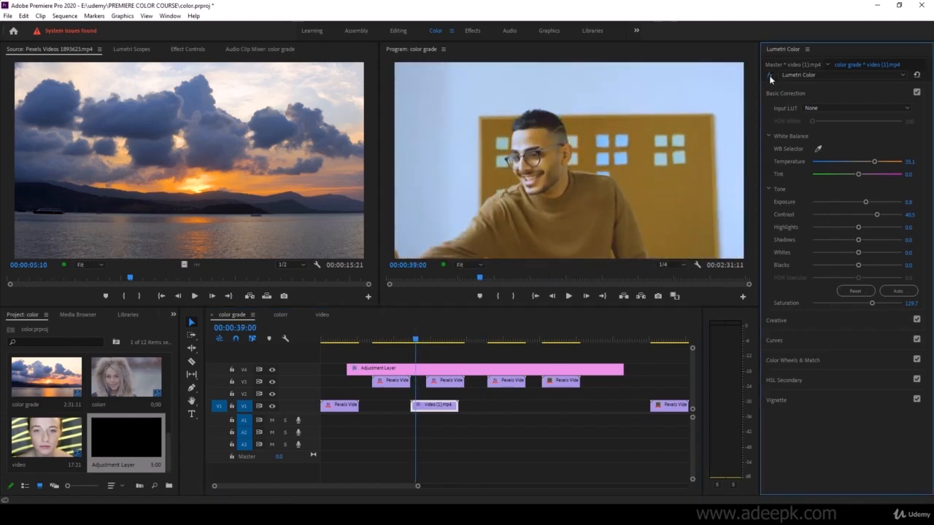
left_click(769, 75)
left_click(769, 75)
left_click(769, 75)
left_click(768, 75)
left_click(769, 76)
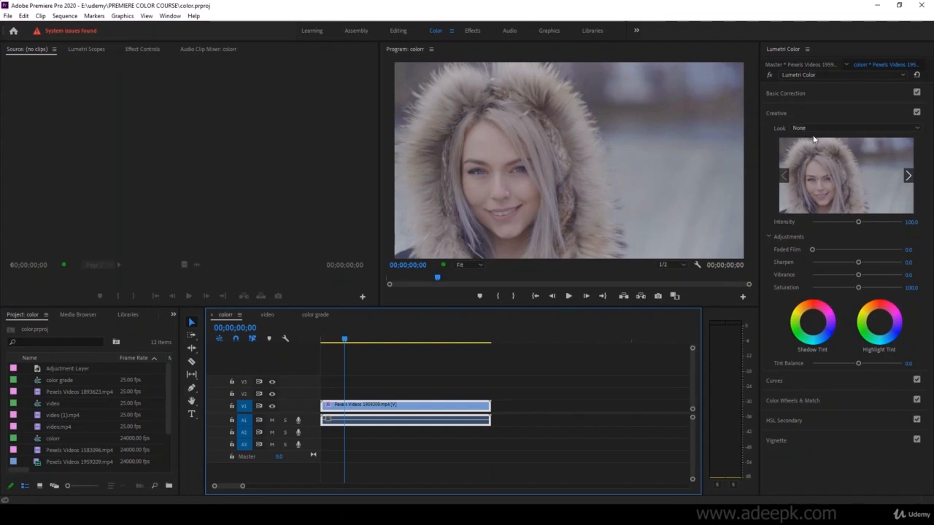
- Apply the Creative look Fuji ETERNA 250D Kodak 2395 (by Adobe) to the portrait clip in the colorr sequence
left_click(785, 94)
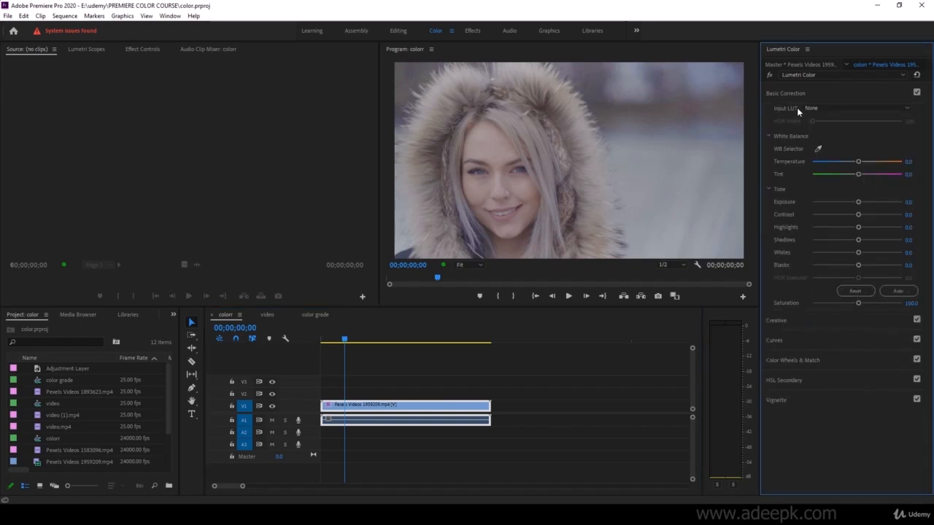
left_click(788, 95)
left_click(786, 111)
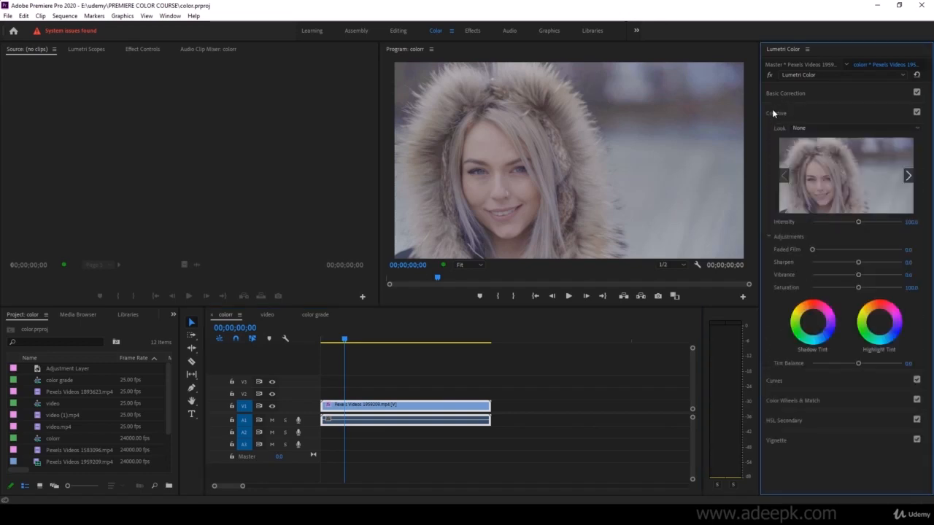
left_click(841, 126)
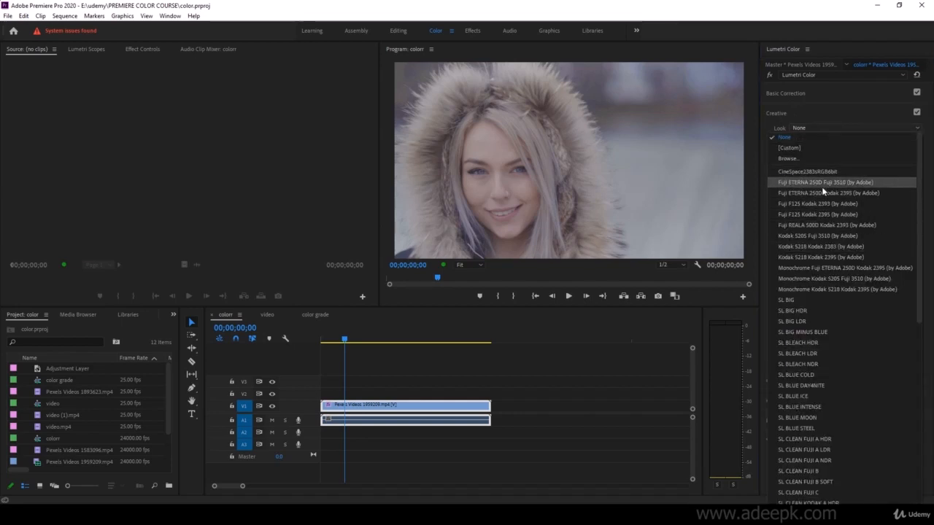
scroll(811, 312, "down", 10)
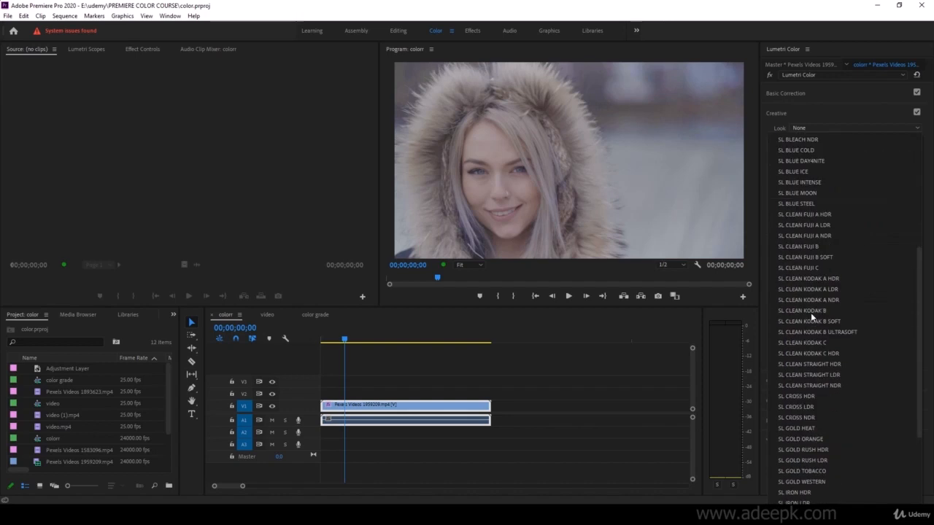
scroll(811, 313, "up", 10)
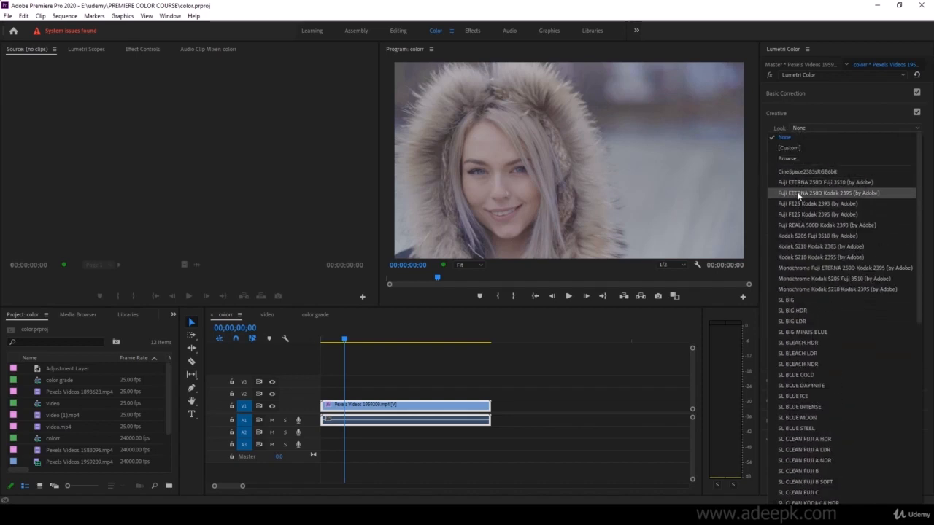
left_click(797, 193)
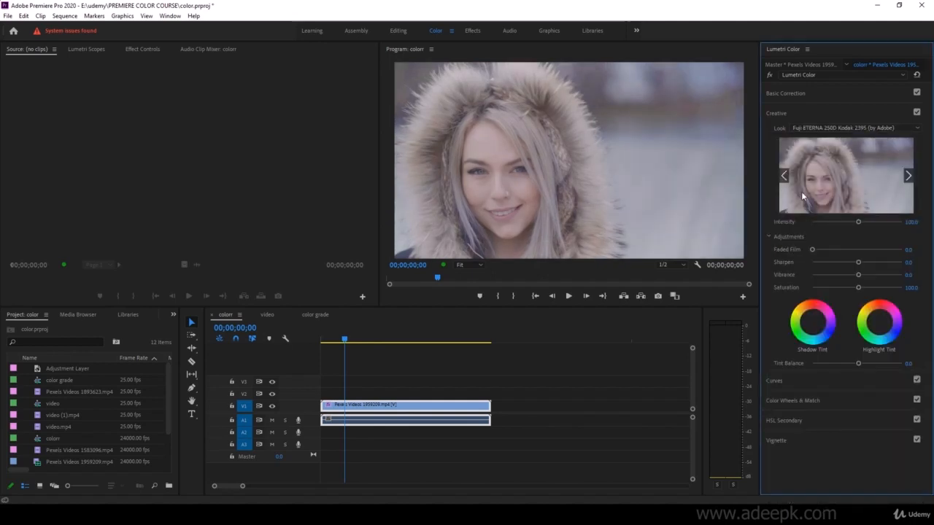
- Try the Fuji F125 Kodak 2393 look and Fuji REALA 500D Kodak 2393, shifting and resetting the latter's Intensity
left_click(829, 129)
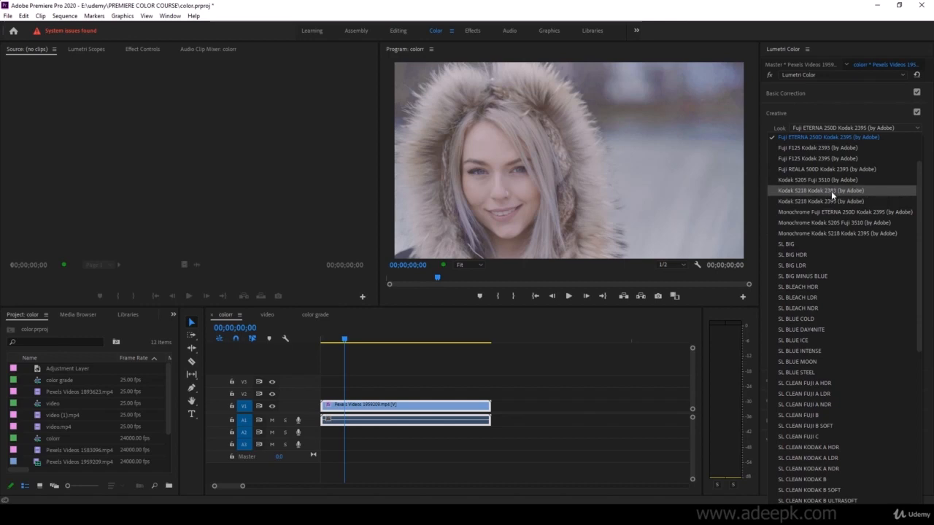
left_click(824, 147)
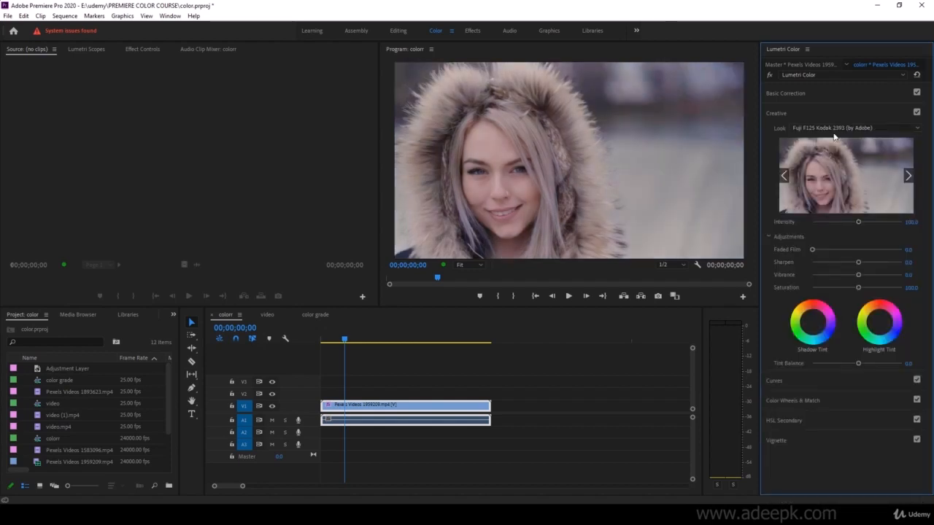
left_click(835, 129)
left_click(819, 158)
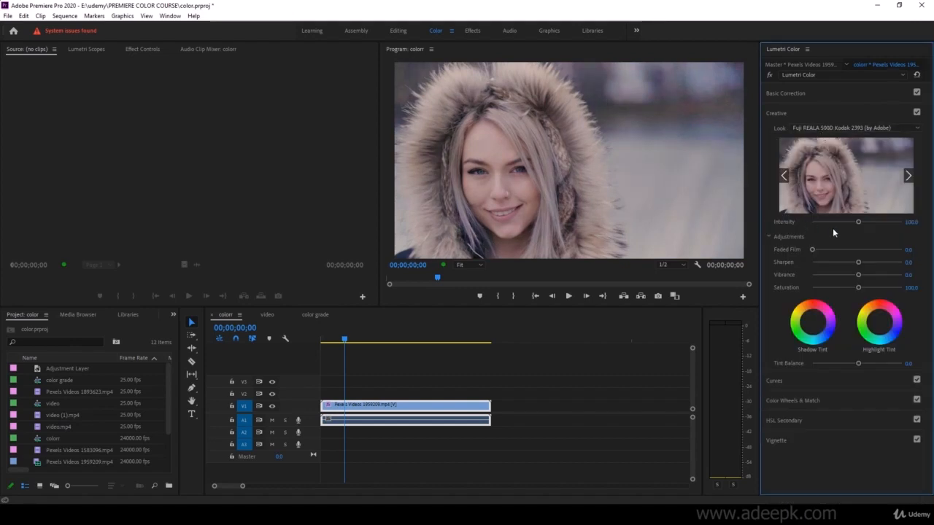
mouse_move(860, 221)
left_mouse_down()
mouse_move(877, 224)
mouse_move(837, 223)
mouse_move(886, 224)
mouse_move(836, 224)
mouse_move(856, 224)
left_mouse_up()
double_click(857, 223)
- Browse forward through the look previews and apply Monochrome Kodak 5205 Fuji 3510 (by Adobe) to the portrait clip
left_click(909, 178)
left_click(908, 179)
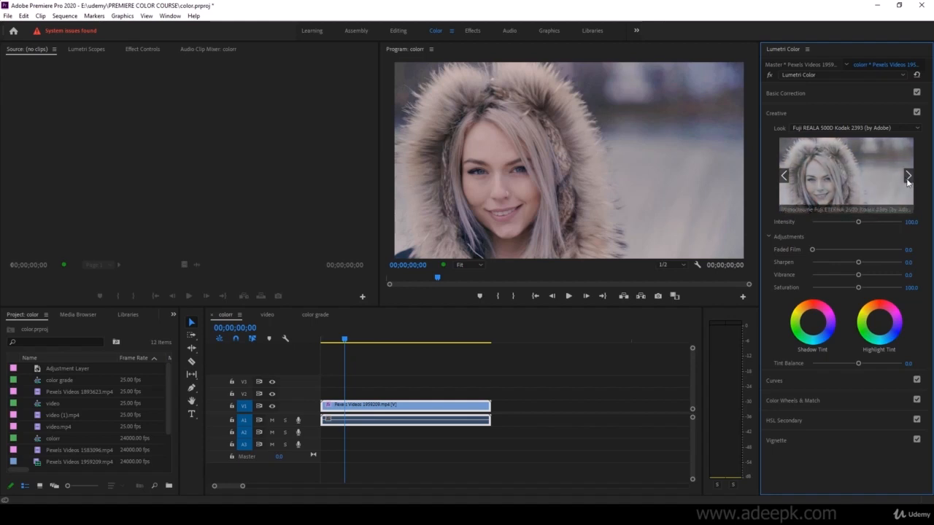
left_click(825, 186)
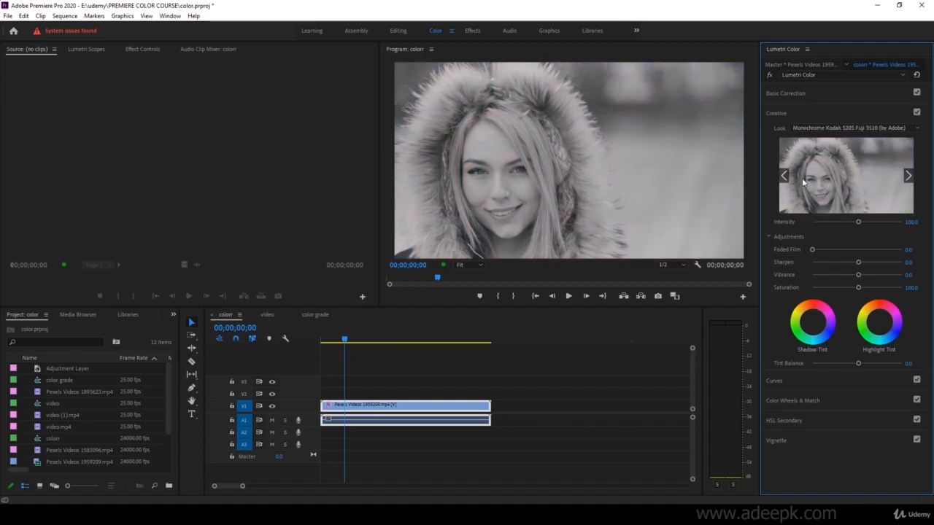
- Browse further through the look previews and apply SL BLEACH NDR to the portrait clip
left_click(910, 174)
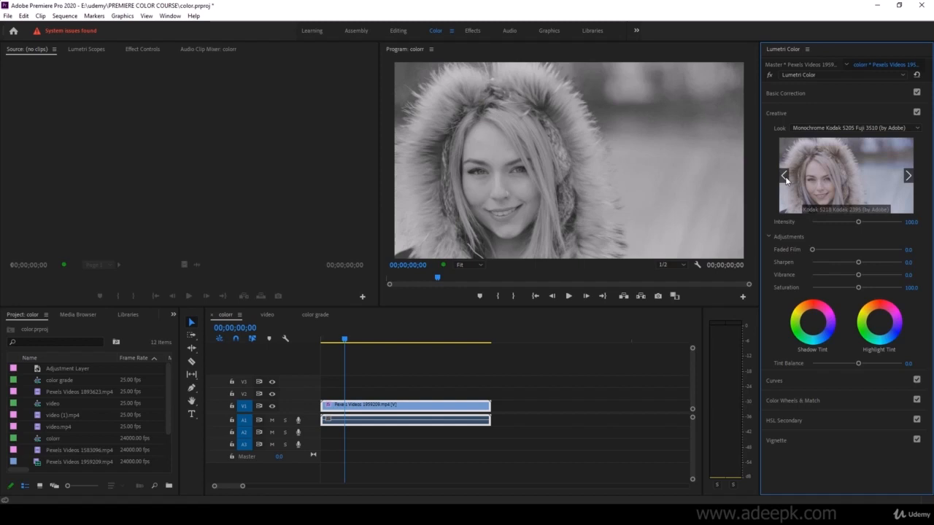
left_click(908, 175)
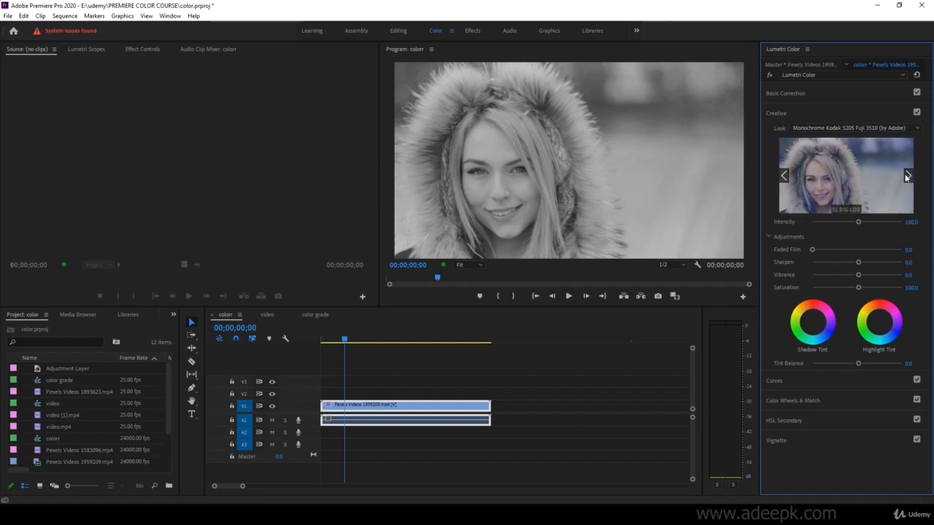
left_click(909, 177)
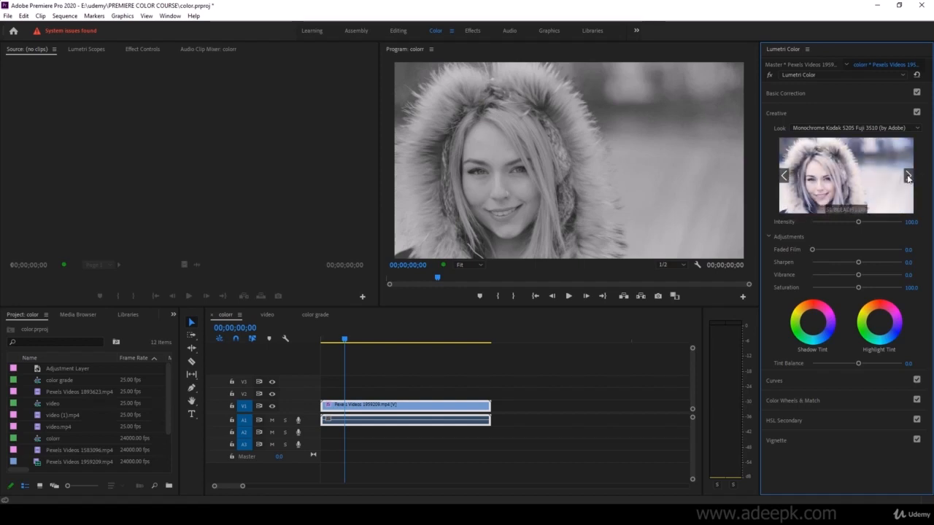
left_click(850, 182)
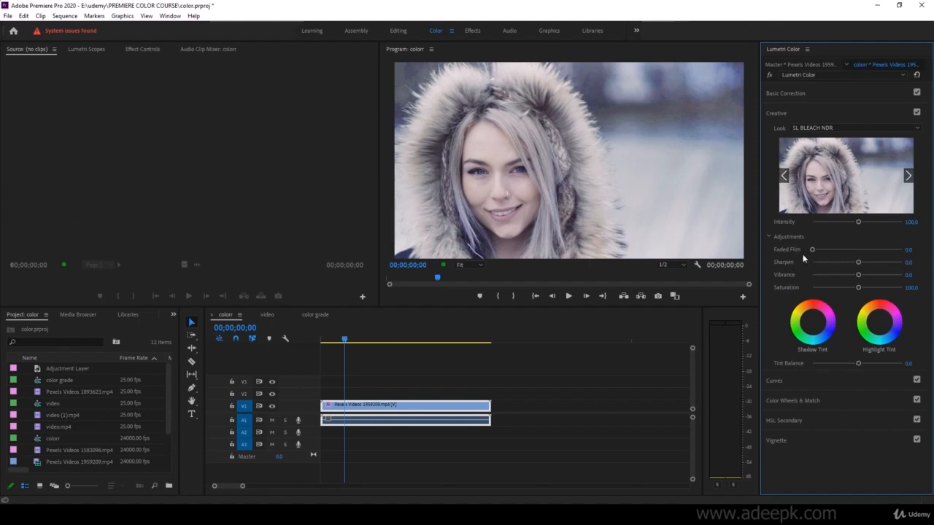
- Try out the Faded Film, Vibrance and Saturation adjustments on the portrait clip and reset them to their defaults
left_click_drag(810, 250, 849, 279)
mouse_move(879, 275)
left_mouse_down()
mouse_move(866, 276)
mouse_move(878, 278)
left_mouse_up()
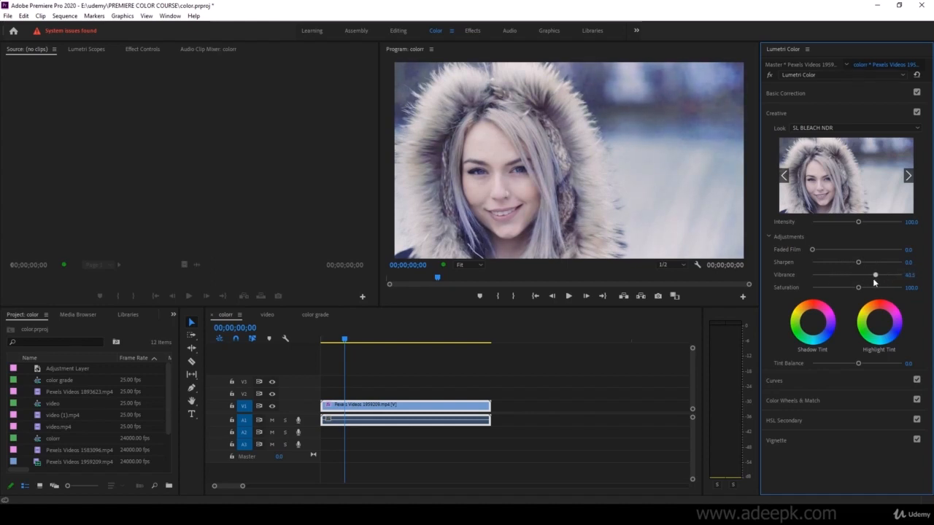
double_click(860, 275)
mouse_move(857, 286)
left_mouse_down()
mouse_move(893, 291)
mouse_move(862, 287)
mouse_move(885, 288)
mouse_move(870, 290)
left_mouse_up()
double_click(868, 288)
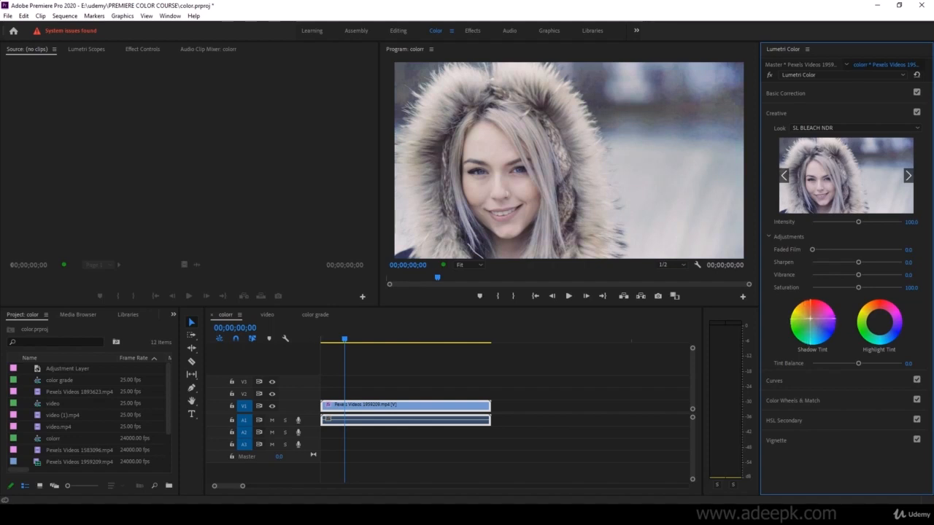
- Shift the portrait clip's Shadow Tint and Highlight Tint slightly toward yellow-green, and try and reset the Tint Balance
left_click_drag(810, 319, 801, 321)
double_click(807, 323)
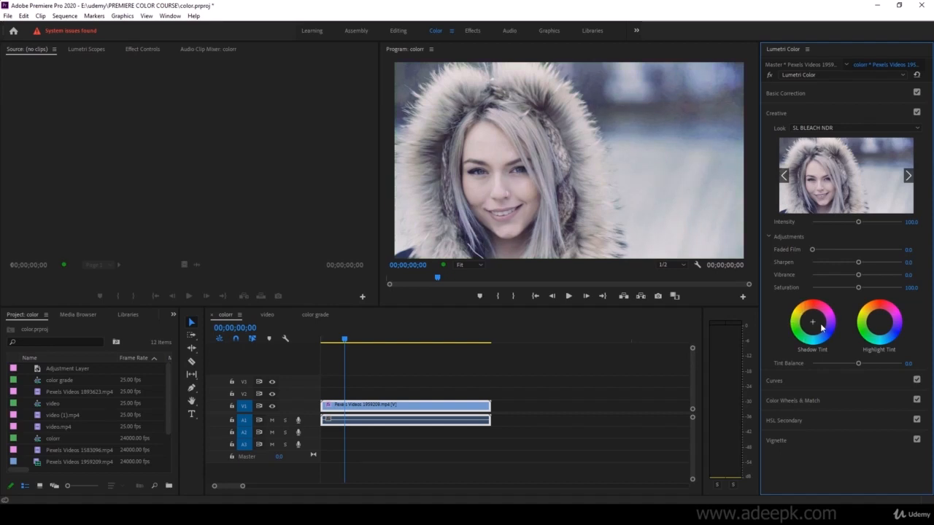
left_click_drag(880, 323, 877, 322)
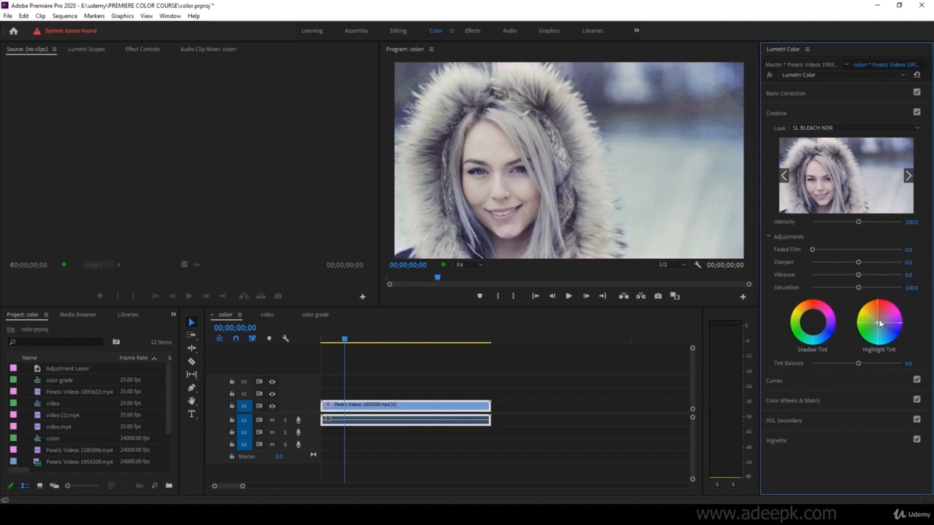
left_click_drag(813, 323, 806, 322)
left_click_drag(878, 323, 875, 321)
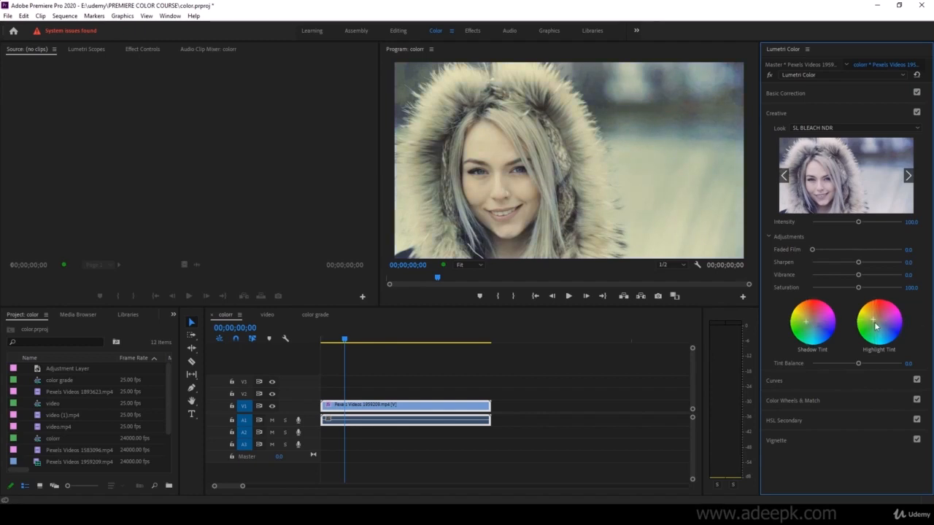
mouse_move(859, 366)
left_mouse_down()
mouse_move(879, 364)
mouse_move(829, 363)
mouse_move(886, 365)
mouse_move(821, 365)
mouse_move(879, 365)
mouse_move(827, 365)
mouse_move(862, 365)
left_mouse_up()
double_click(862, 365)
- Return to the color grade sequence and compare the sunset shot on V3 with the office shot of video (1).mp4
left_click(311, 314)
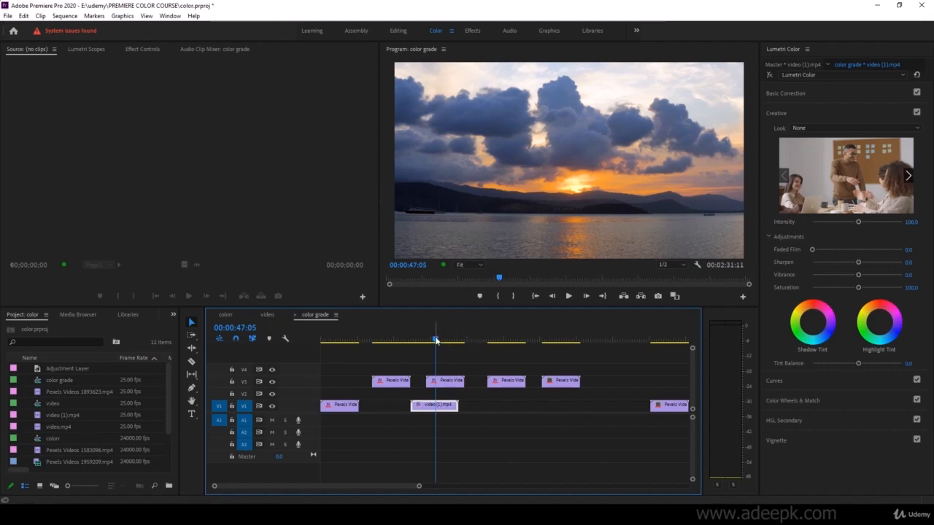
left_click_drag(436, 340, 437, 342)
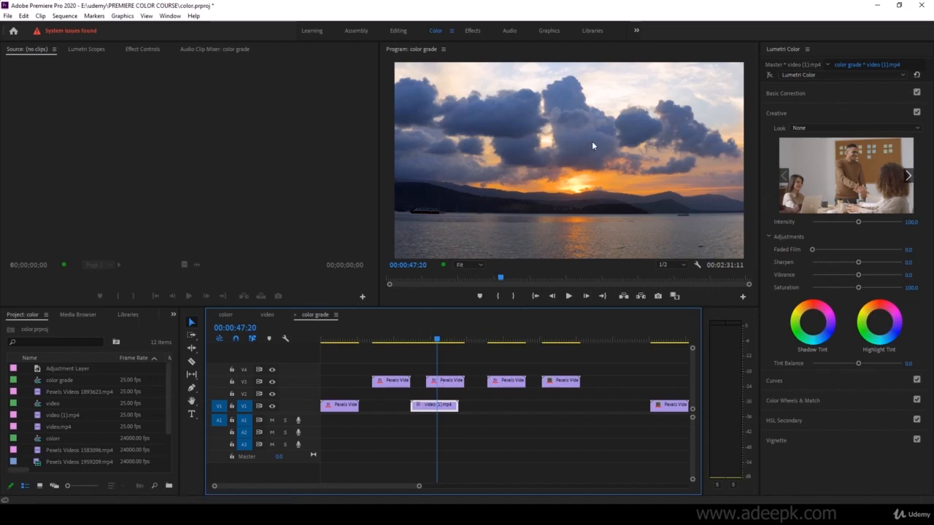
left_click(451, 383)
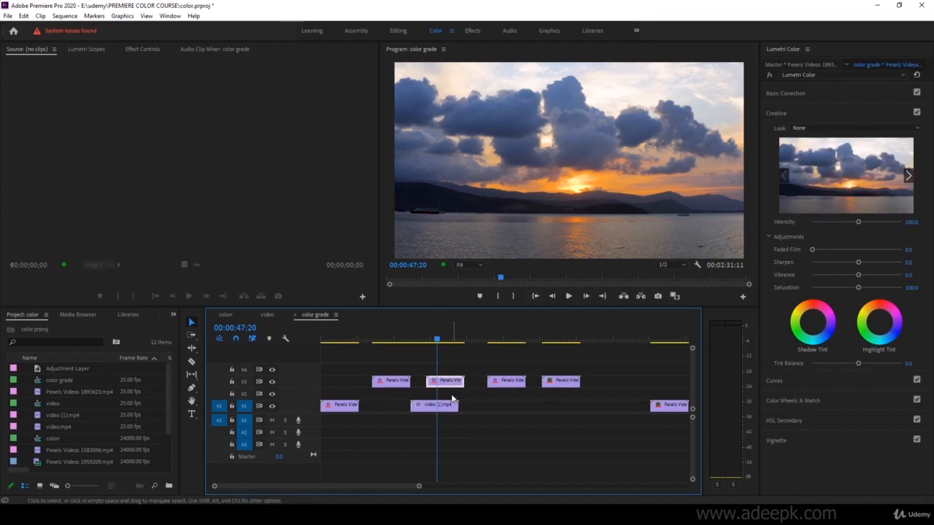
left_click(426, 341)
left_click(423, 343)
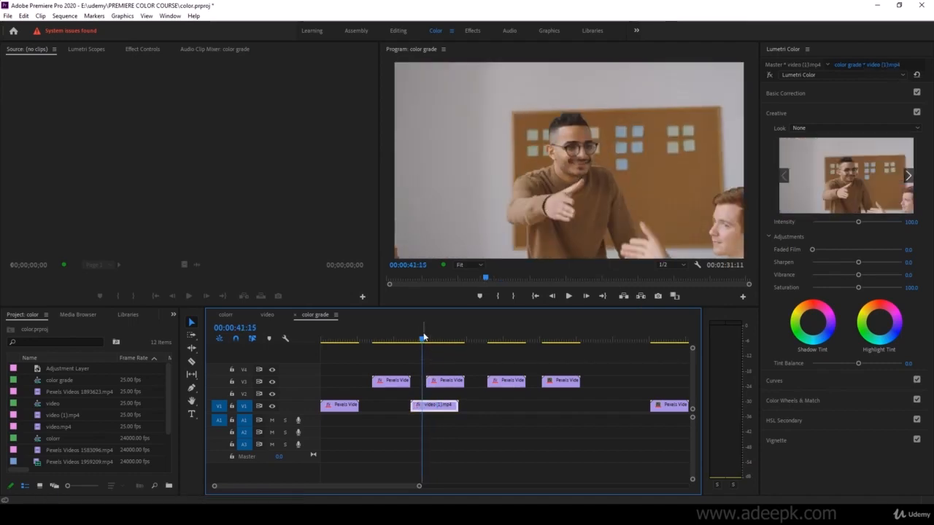
left_click_drag(423, 337, 441, 337)
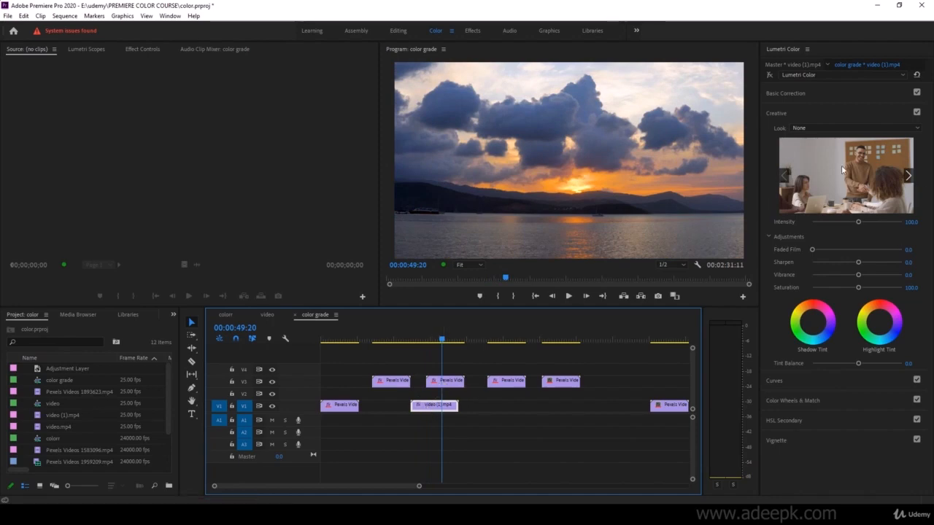
- Lower the Basic Correction Exposure of the video (1).mp4 clip to 0.1
left_click(795, 99)
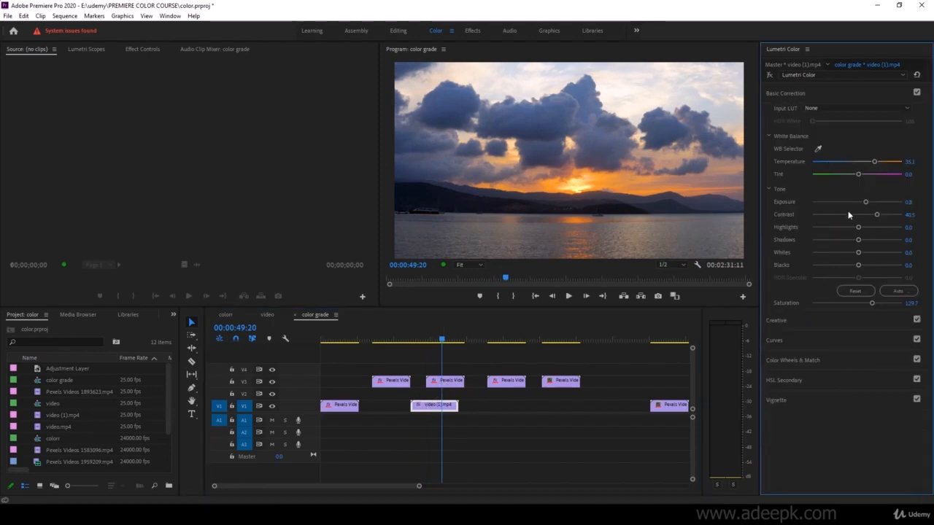
mouse_move(870, 202)
left_mouse_down()
mouse_move(825, 203)
mouse_move(857, 203)
left_mouse_up()
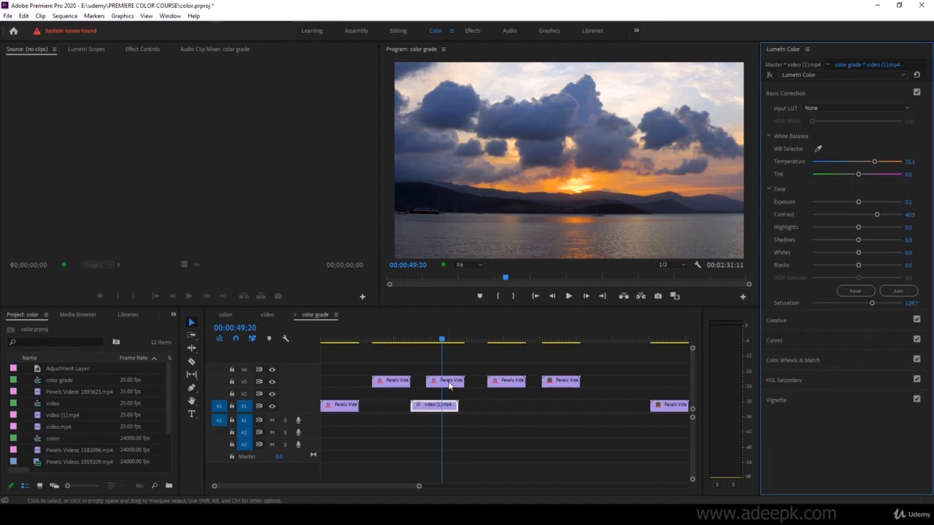
- Try the Basic Correction Highlights adjustment on the sunset clip on V3, reset it to its default, and go to the Creative section
left_click(451, 382)
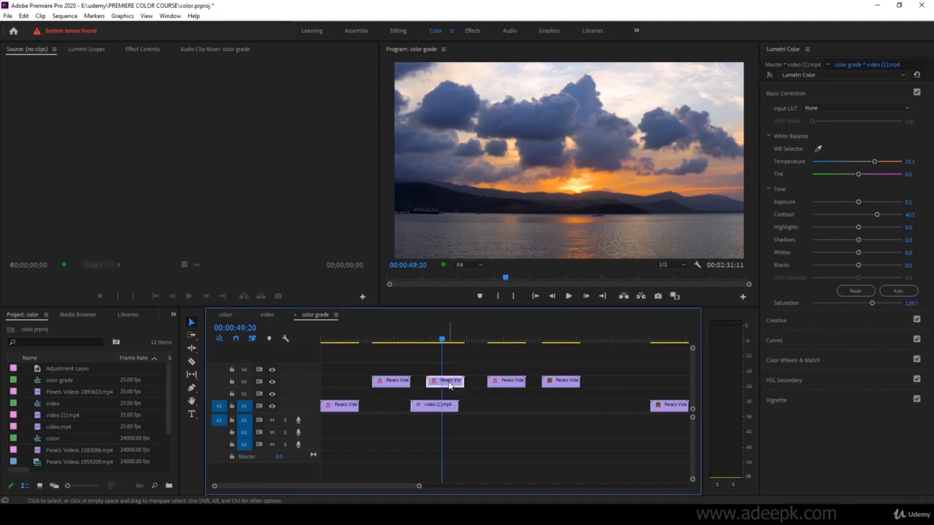
mouse_move(858, 227)
left_mouse_down()
mouse_move(879, 231)
mouse_move(823, 230)
mouse_move(863, 229)
left_mouse_up()
double_click(863, 228)
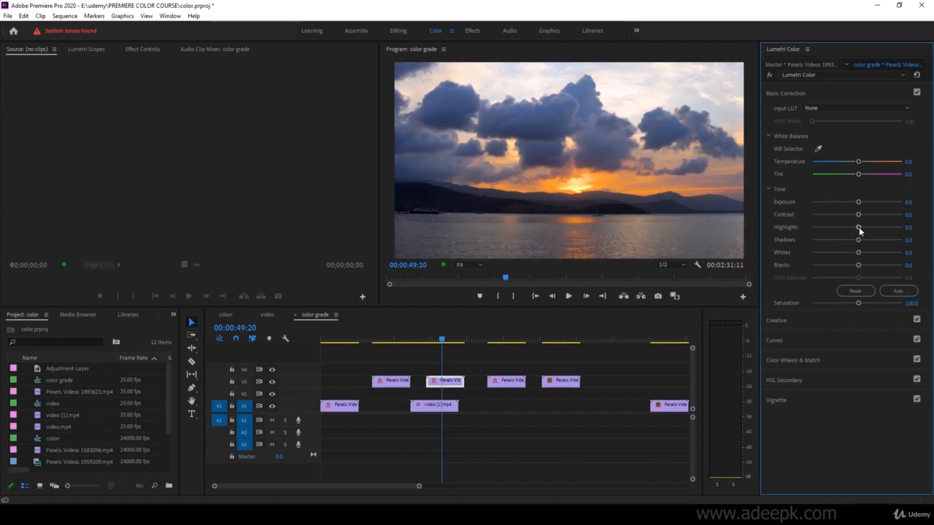
left_click(784, 320)
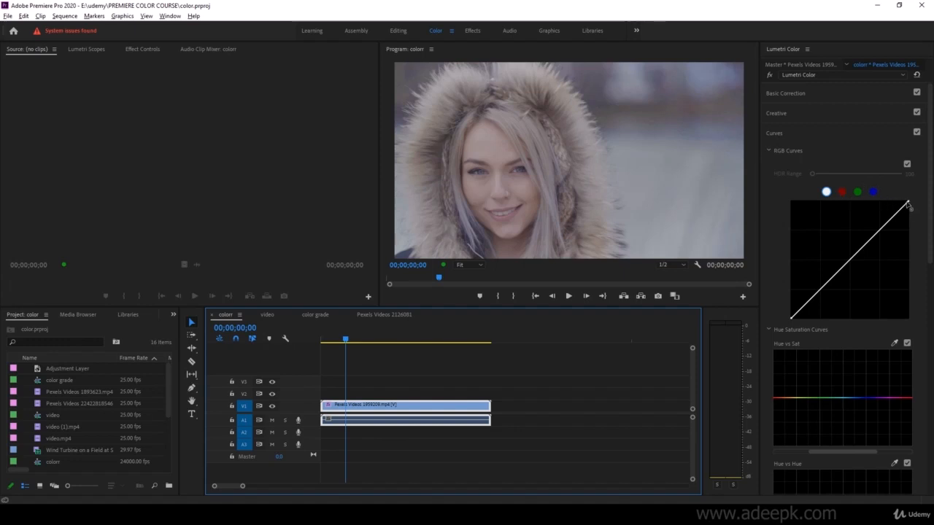
- Try moving the portrait clip's RGB curve white point inward, check it in the Lumetri Scopes, and return both curve ends to their corners
left_click(908, 207)
left_click_drag(909, 206, 887, 200)
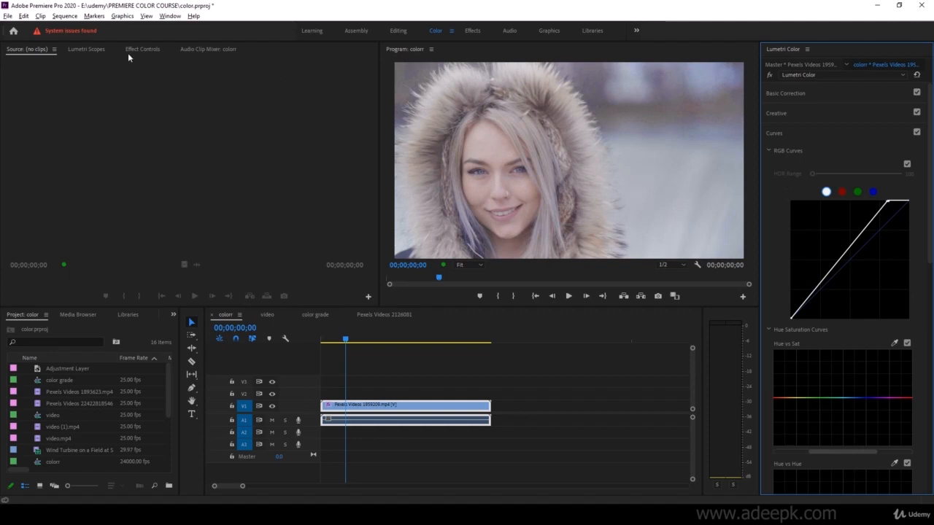
left_click(84, 49)
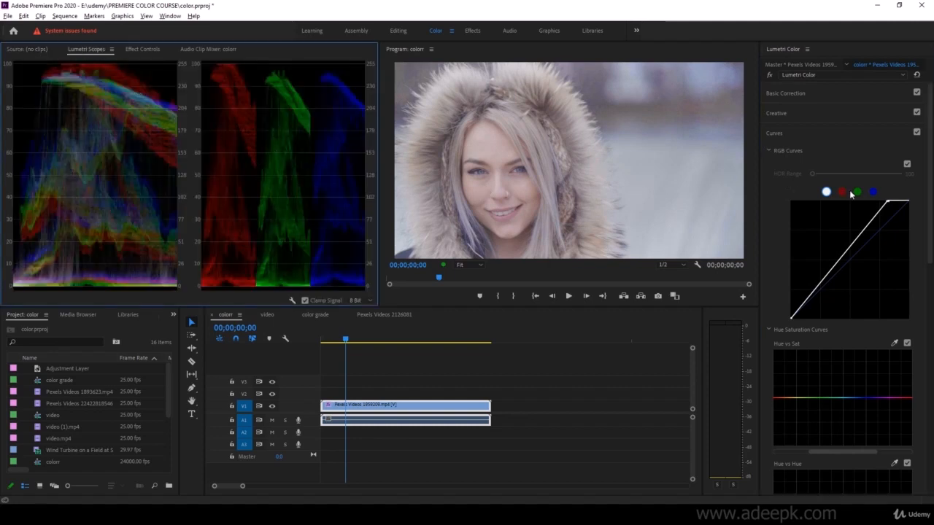
left_click(888, 203)
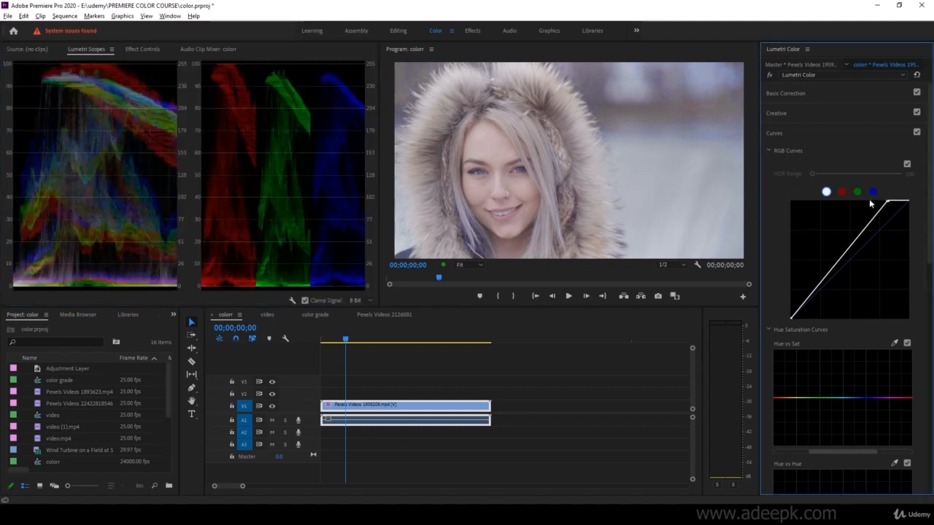
left_click_drag(889, 206, 911, 201)
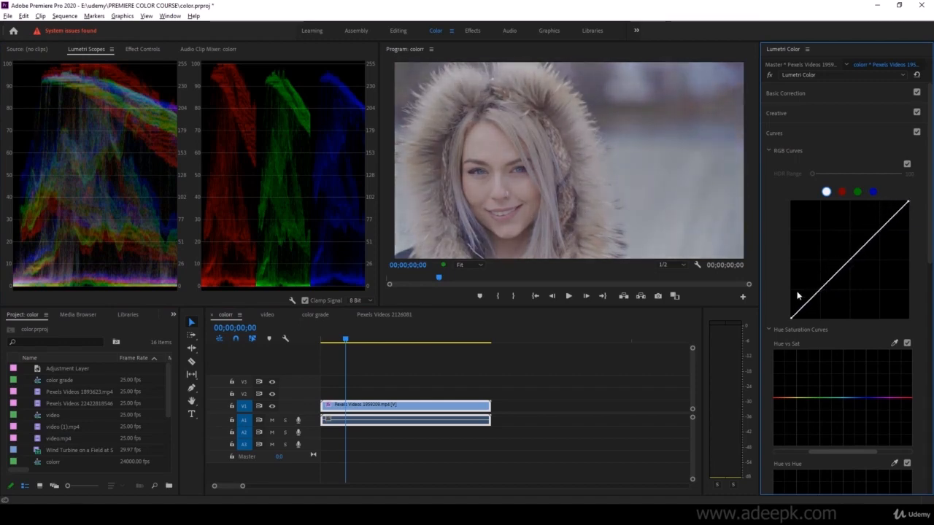
mouse_move(791, 318)
left_mouse_down()
mouse_move(811, 319)
mouse_move(791, 318)
left_mouse_up()
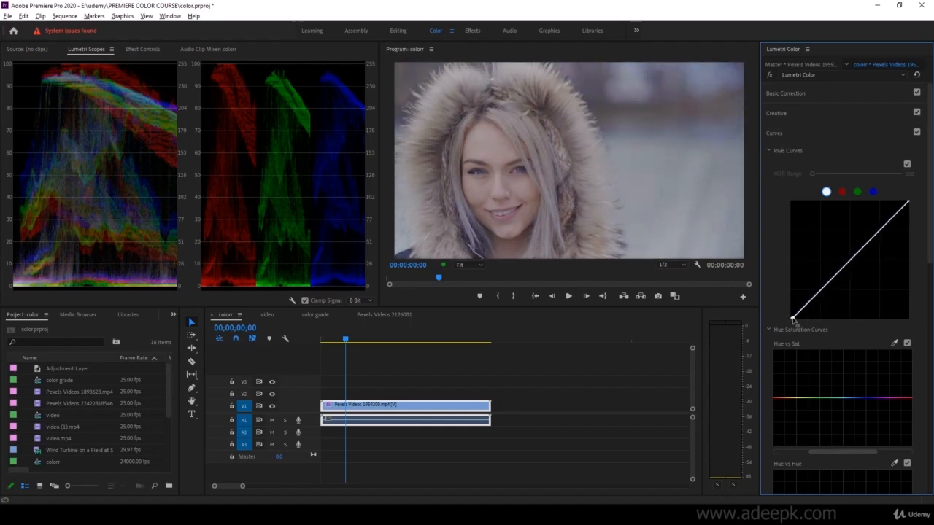
- Shape the portrait clip's RGB curve into a contrast S-curve with a lowered shadow point and a raised highlight point
left_click(829, 277)
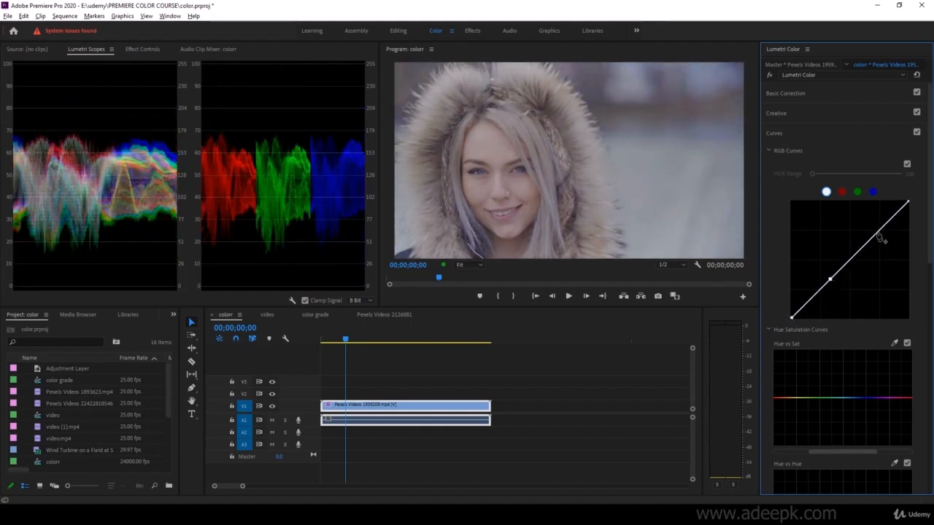
left_click(876, 232)
left_click_drag(830, 280, 837, 285)
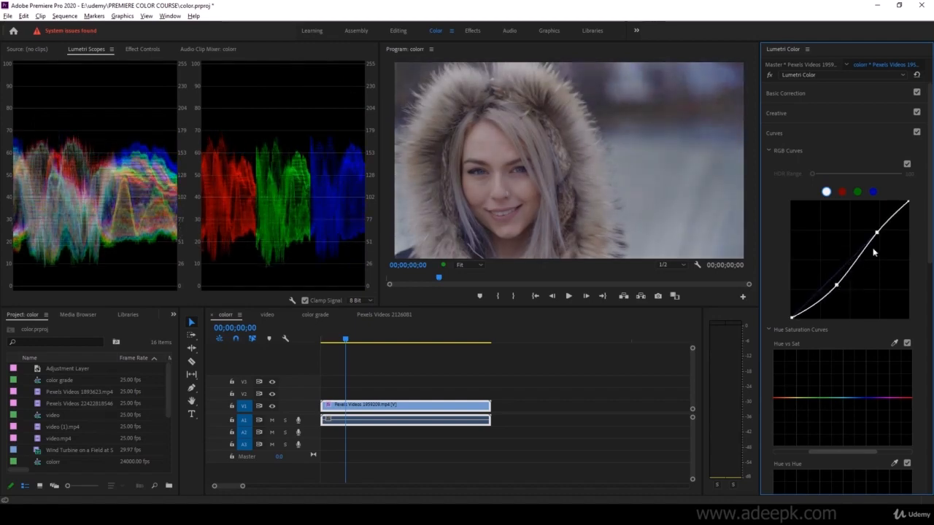
left_click_drag(876, 232, 870, 229)
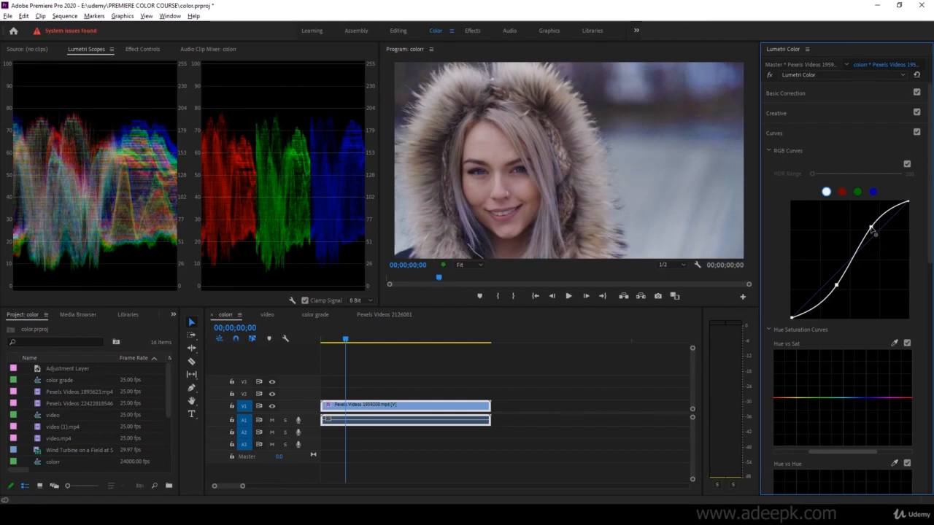
- Look at the red, green and blue channel curves and return to the white master curve
left_click(842, 193)
left_click(859, 193)
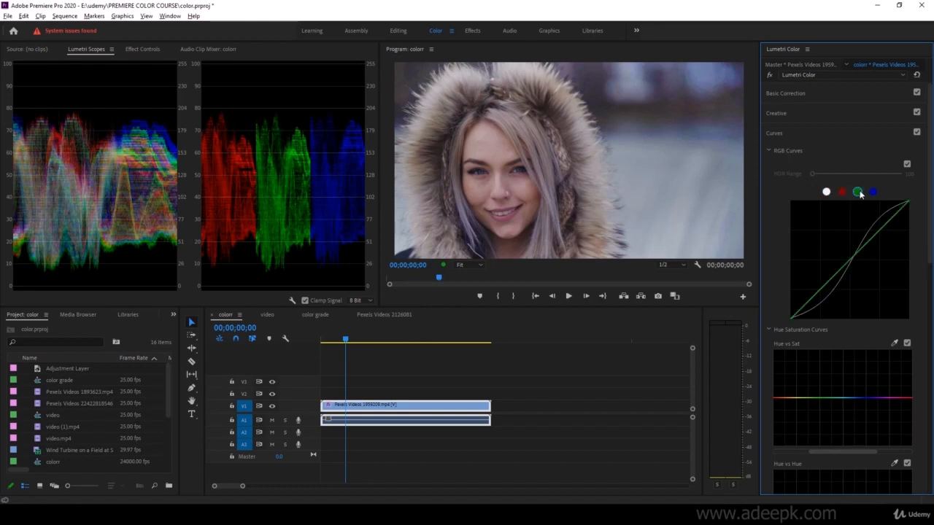
left_click(873, 192)
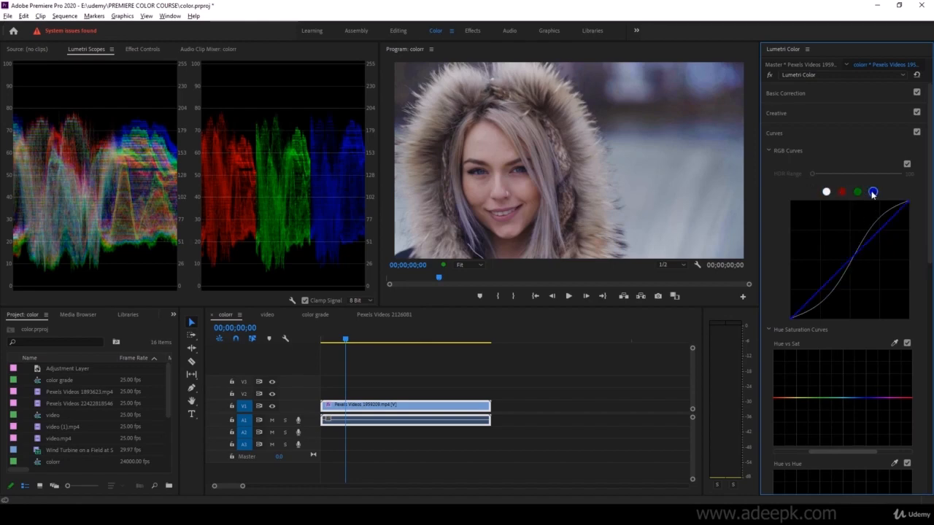
left_click(825, 192)
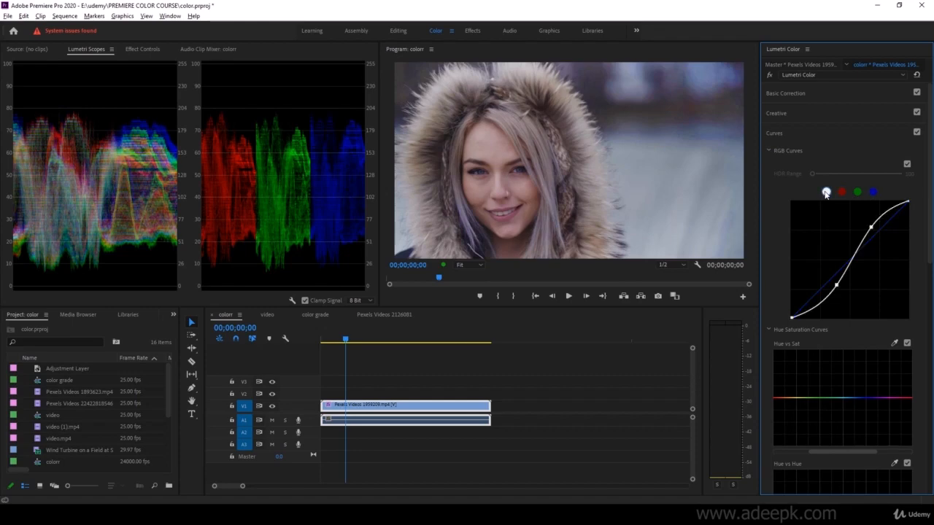
- Collapse the RGB Curves, inspect the Hue vs Sat curve, and open the Pexels Videos 2126081 sequence at the lipstick shot
left_click(769, 151)
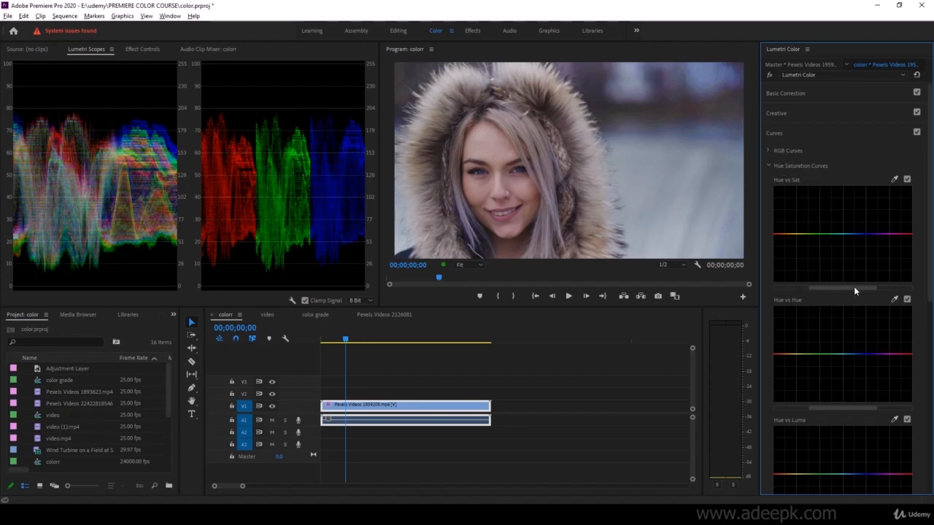
mouse_move(854, 286)
left_mouse_down()
mouse_move(872, 287)
mouse_move(795, 286)
mouse_move(850, 285)
mouse_move(840, 286)
left_mouse_up()
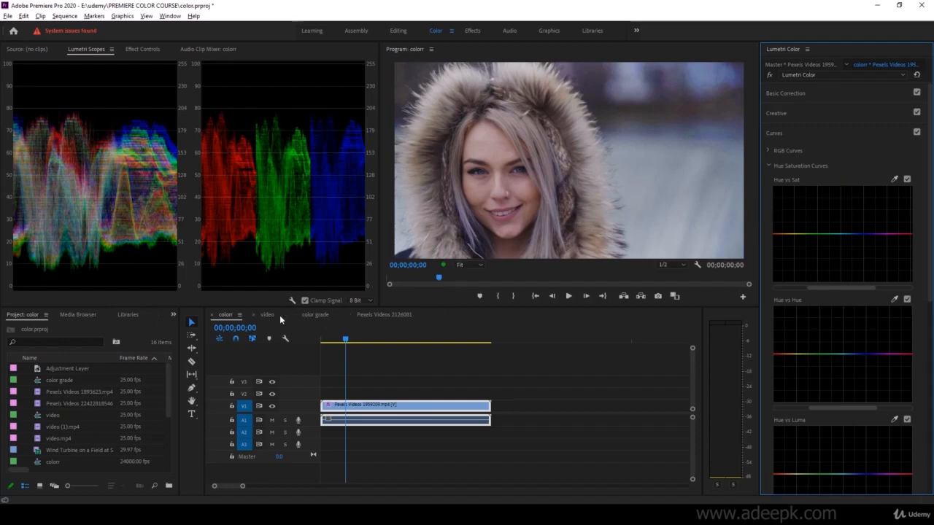
left_click(356, 317)
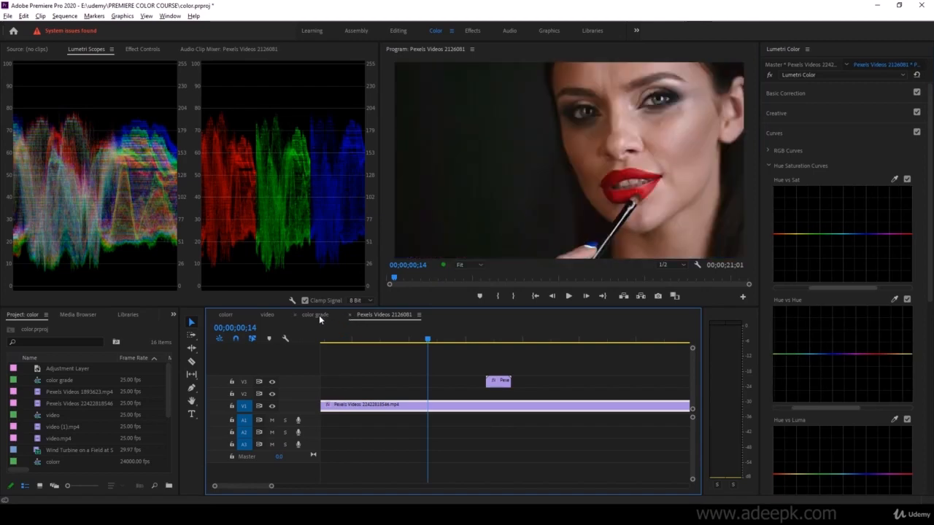
left_click(494, 340)
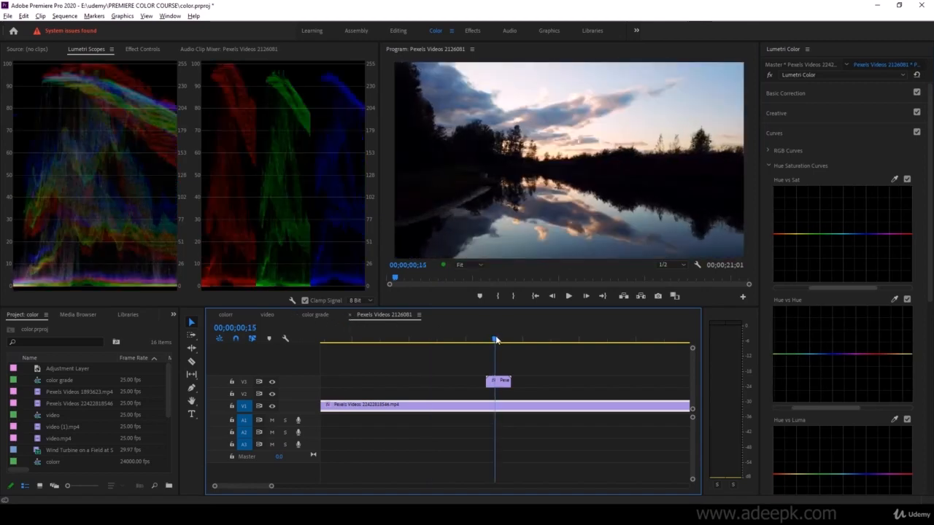
left_click(464, 339)
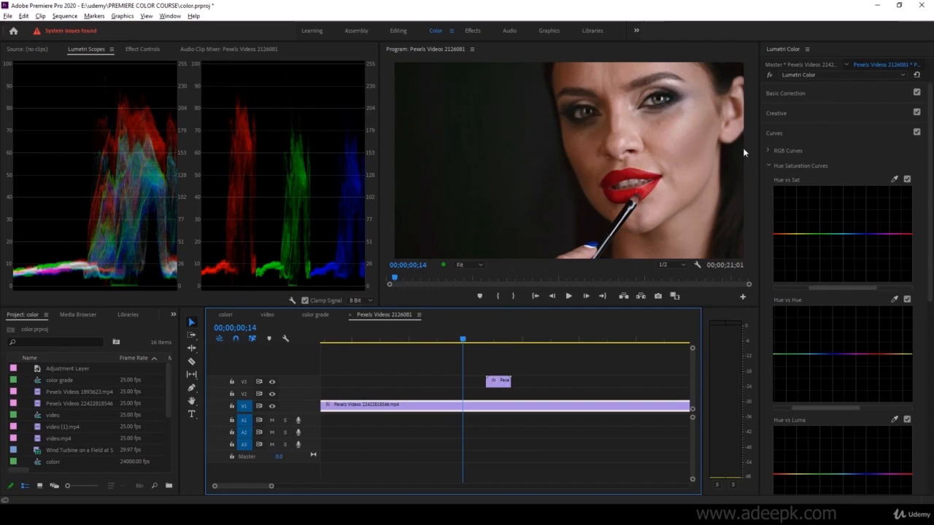
- Sample the red tones into the Hue vs Sat curve, try raising and lowering their saturation, and reset the curve
left_click(893, 180)
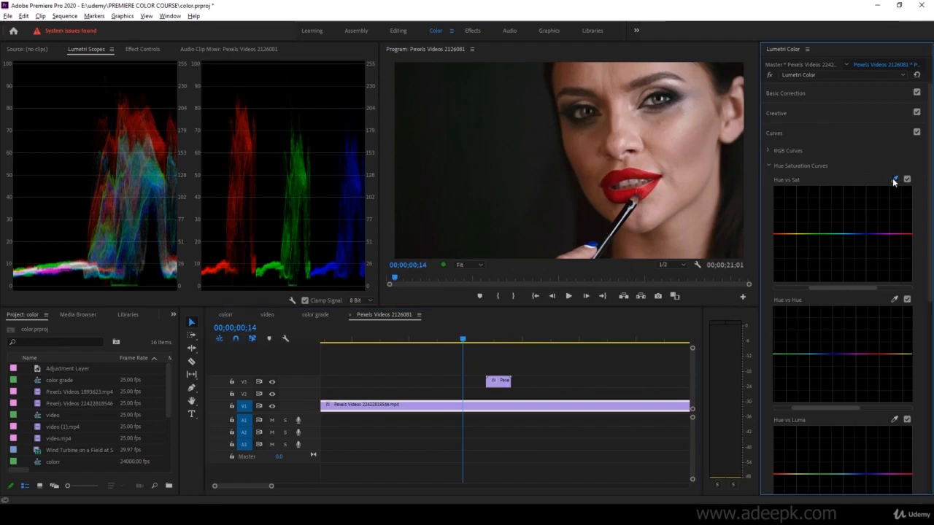
left_click(672, 144)
left_click_drag(827, 286, 795, 264)
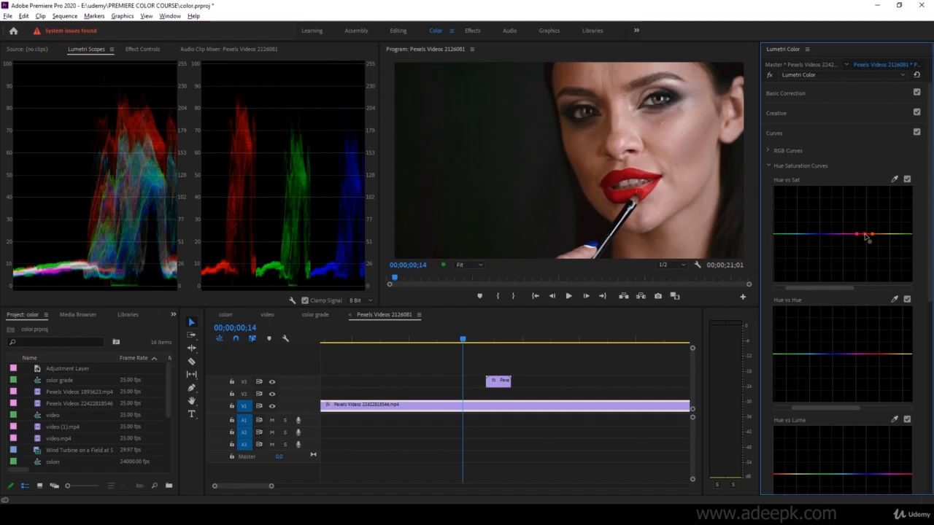
left_click_drag(866, 236, 863, 217)
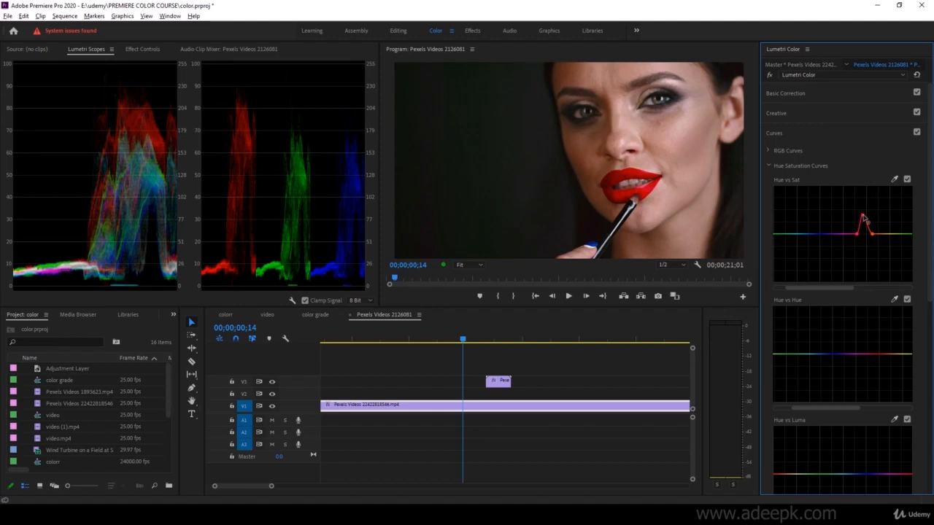
left_click_drag(864, 217, 865, 257)
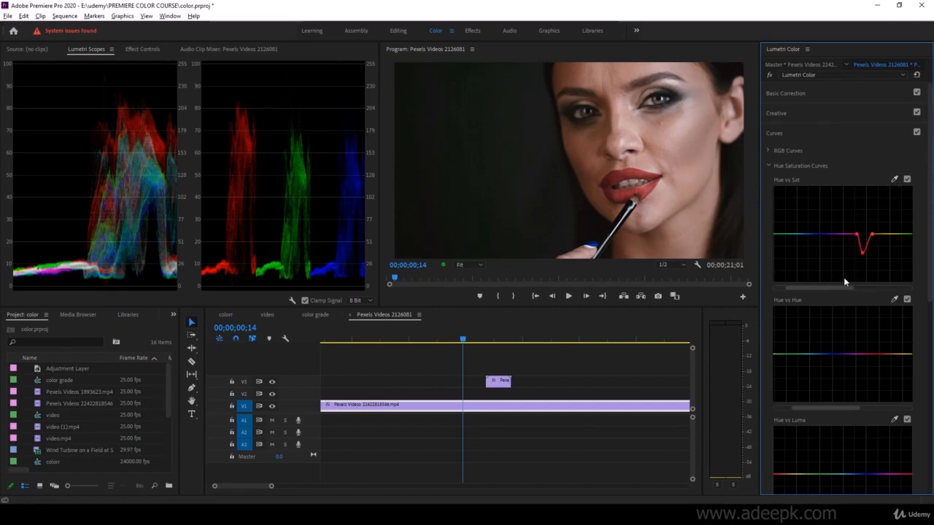
mouse_move(837, 286)
left_mouse_down()
mouse_move(867, 285)
mouse_move(833, 288)
left_mouse_up()
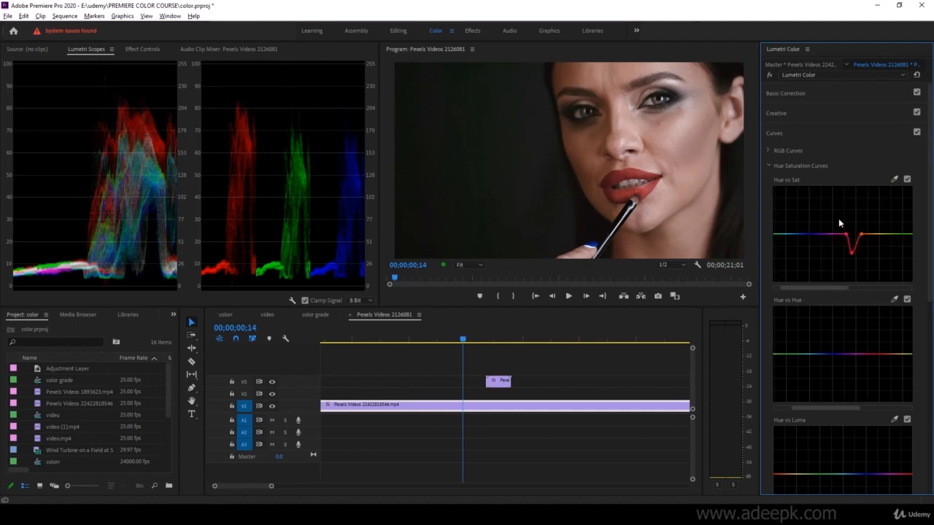
double_click(827, 235)
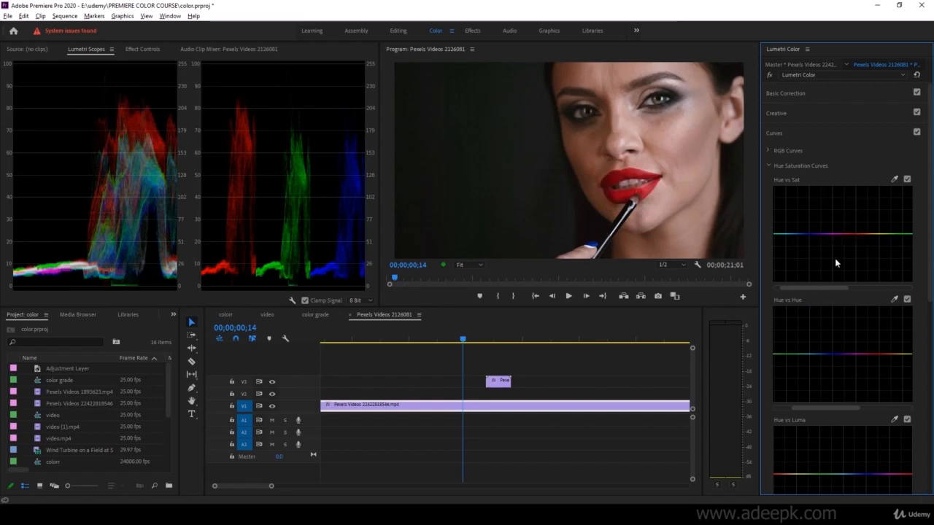
- Sample the red lips into the Hue vs Hue curve and raise the centre point to turn the lipstick purple
scroll(800, 266, "down", 3)
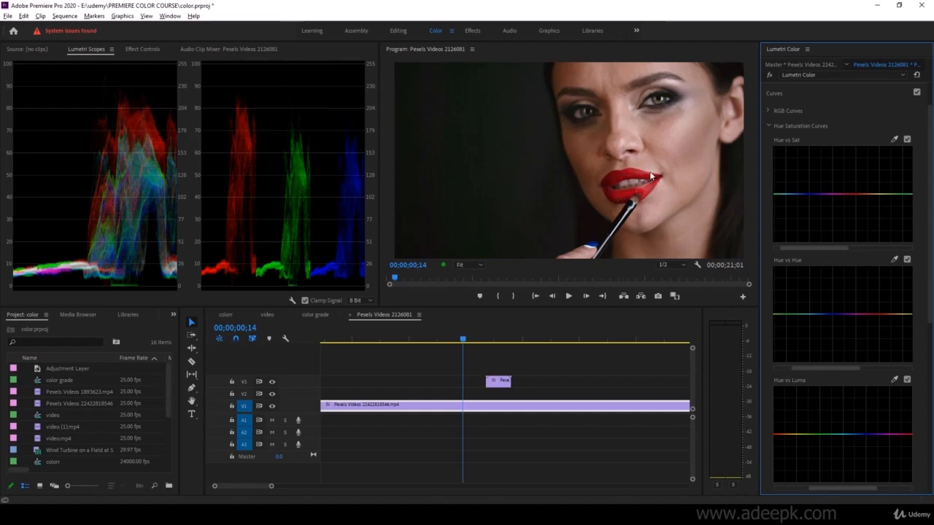
left_click(894, 259)
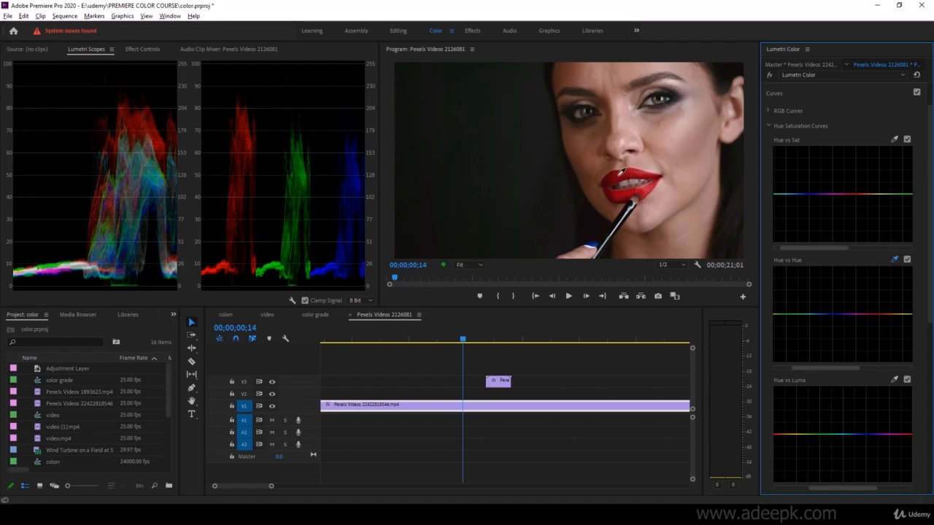
left_click(620, 173)
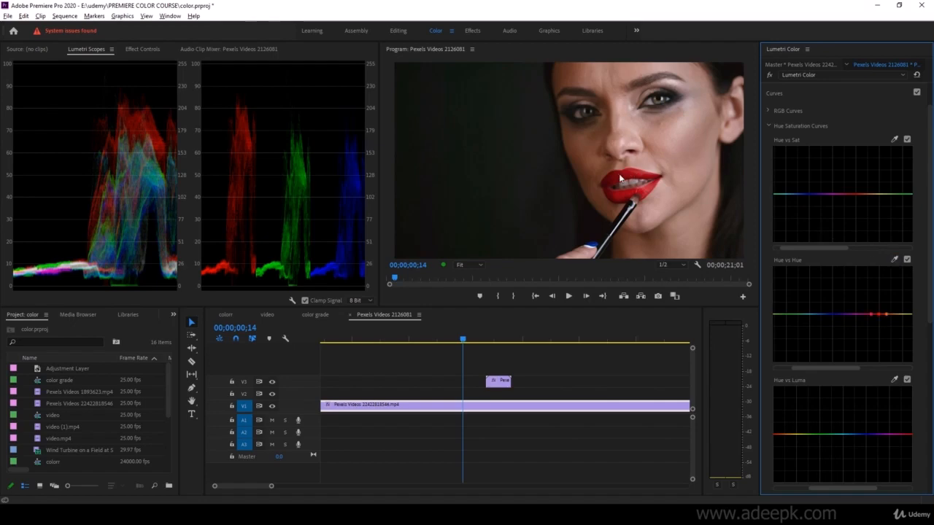
left_click(879, 315)
left_click_drag(882, 318, 881, 306)
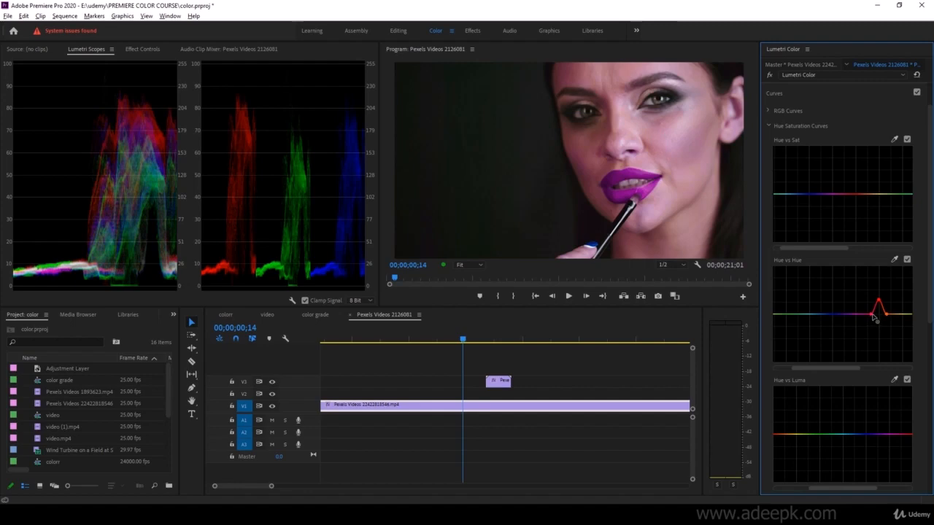
- Narrow the Hue vs Hue range around the lip color, try a blue shift, and lower the centre point to turn the lips green
left_click_drag(872, 315, 882, 314)
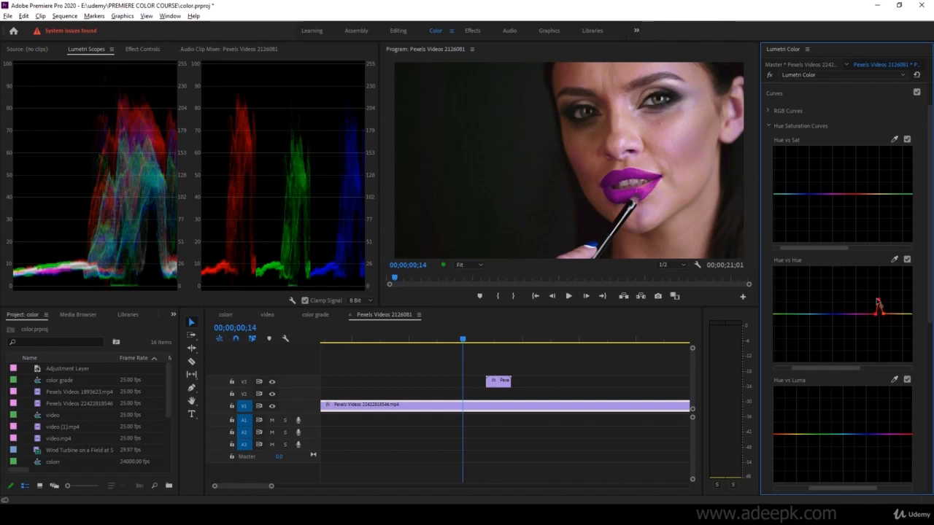
mouse_move(880, 305)
left_mouse_down()
mouse_move(886, 340)
mouse_move(881, 272)
mouse_move(881, 288)
left_mouse_up()
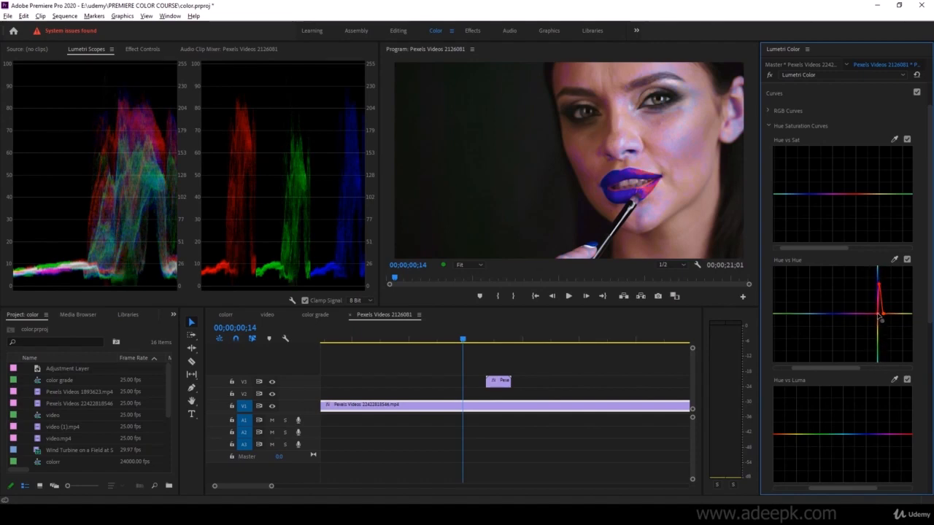
left_click_drag(878, 315, 884, 335)
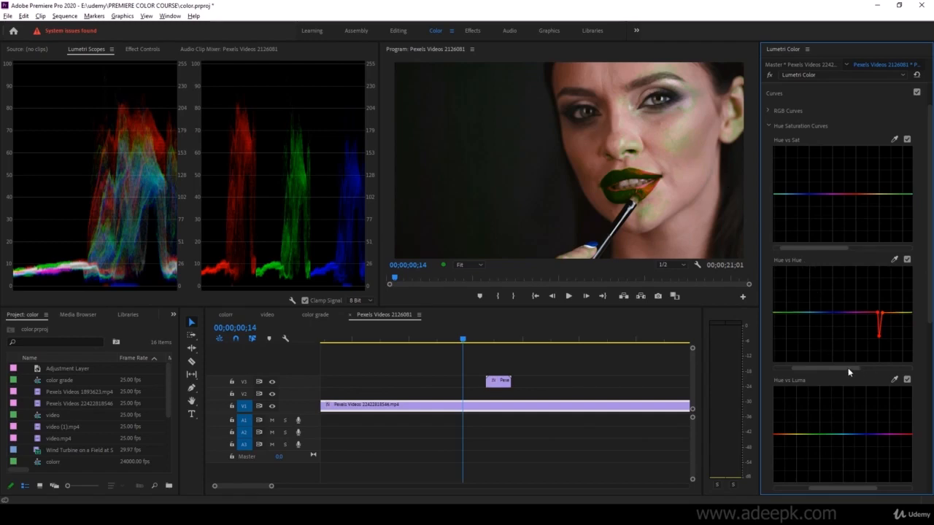
left_click_drag(838, 367, 876, 370)
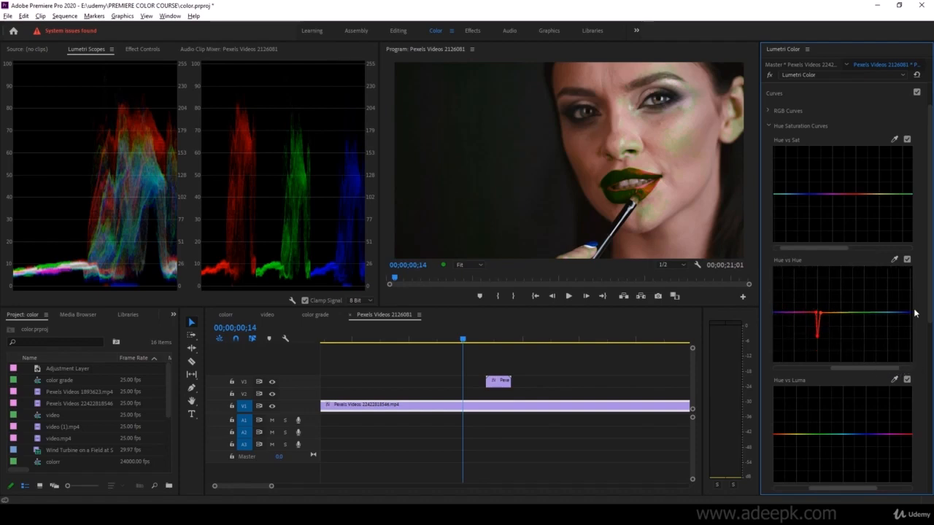
- Bring the Hue vs Luma curve into view and move the playhead to the lake sunset shot on V3
left_click_drag(930, 307, 929, 312)
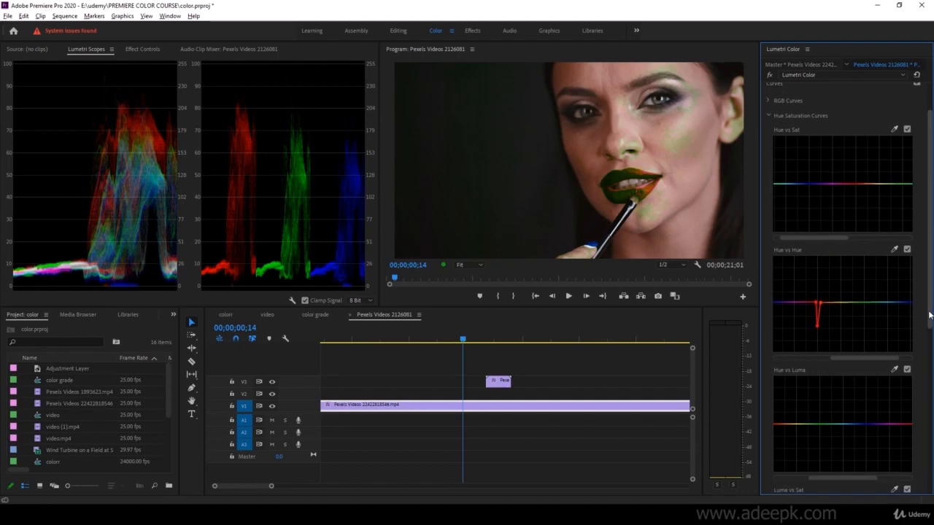
left_click(499, 341)
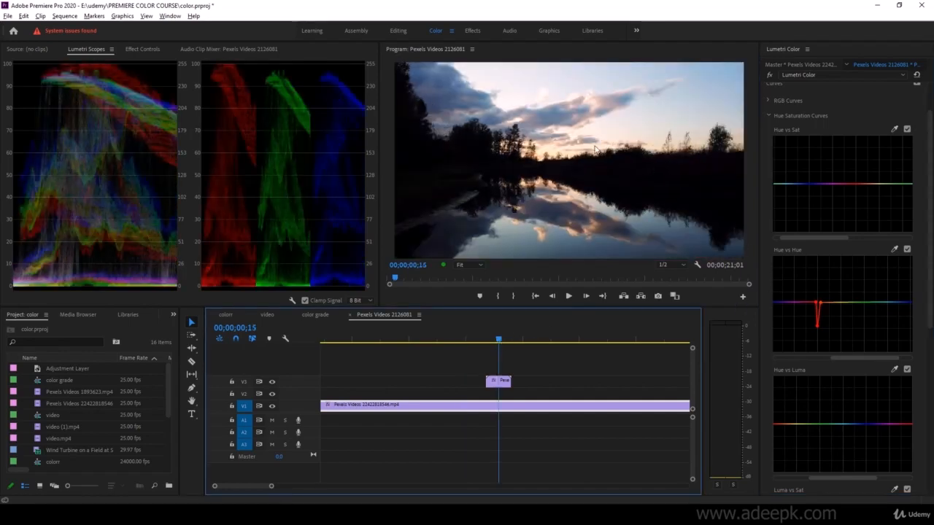
- Select the lake sunset clip on V3, enable its Hue vs Luma curve and reset that curve to flat
left_click(499, 380)
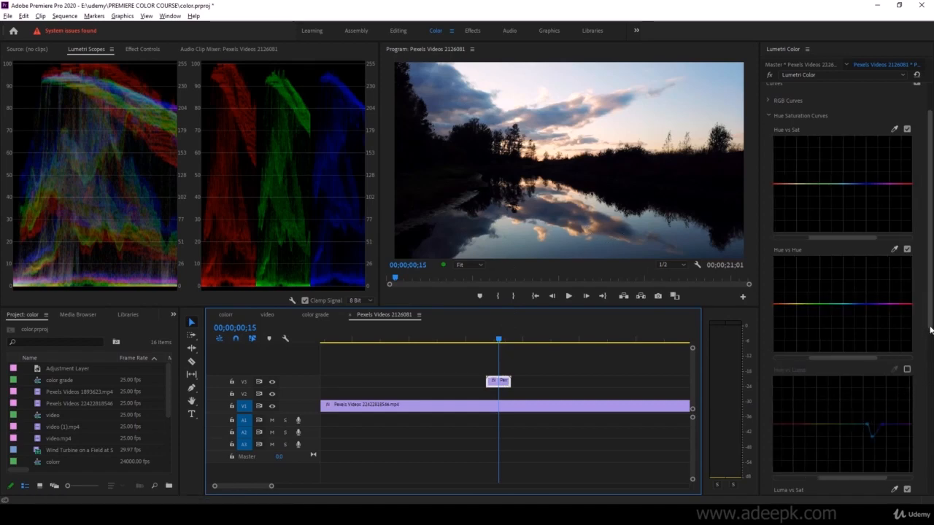
scroll(930, 330, "down", 1)
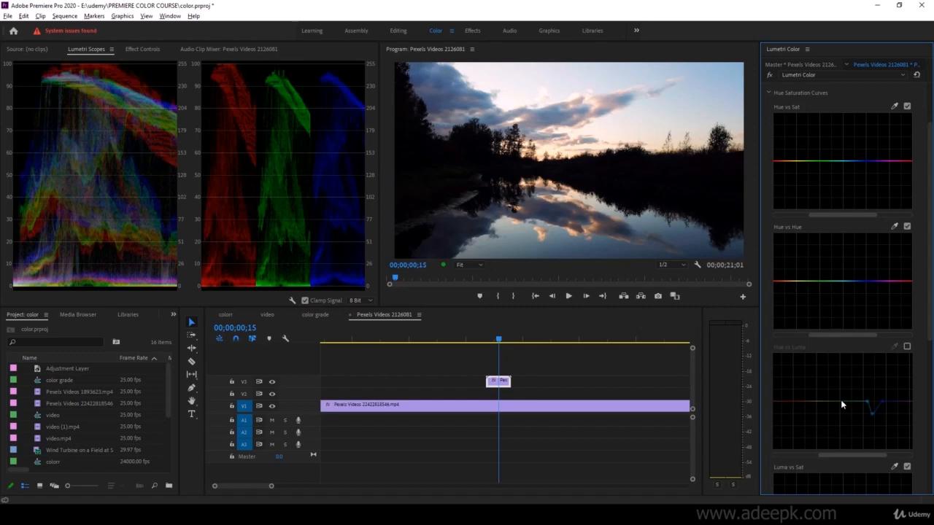
left_click(907, 347)
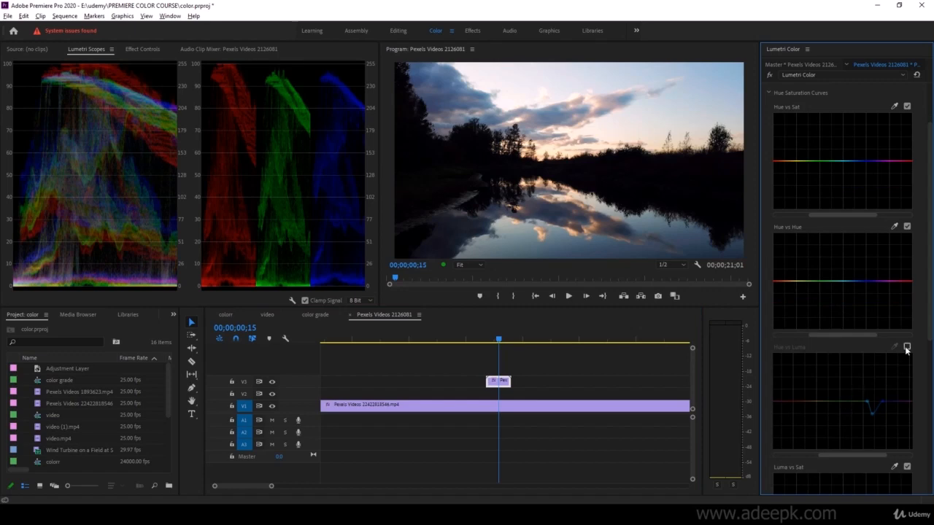
double_click(848, 400)
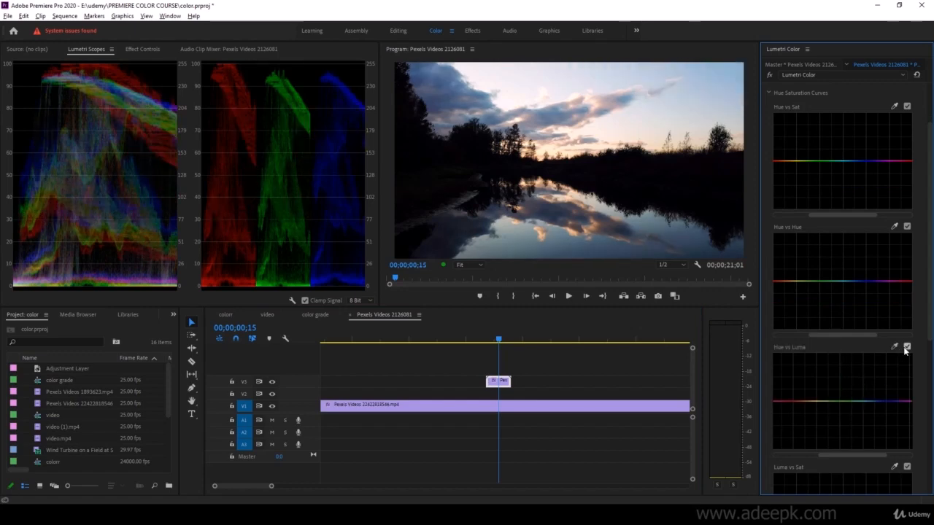
- Sample the blue clouds into the Hue vs Hue curve, try shifting the centre point up and down, and reset the curve
scroll(931, 306, "up", 1)
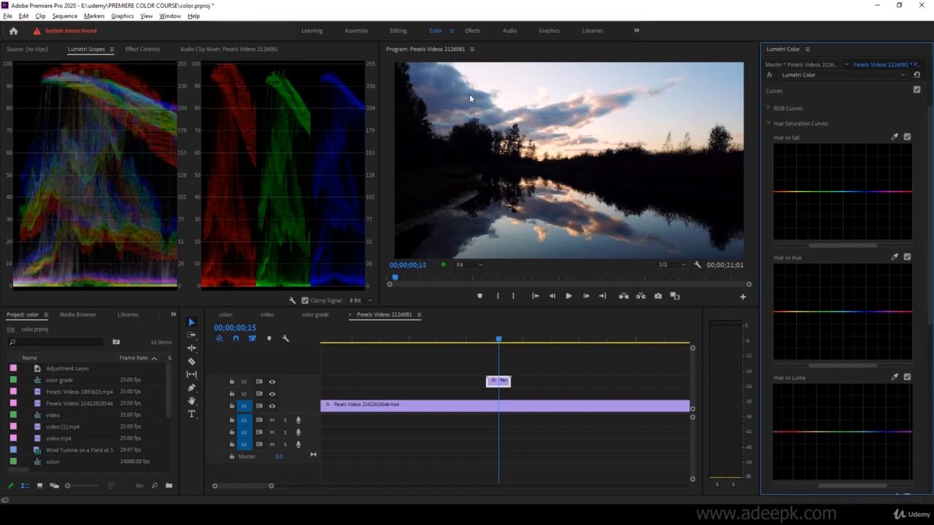
left_click(895, 258)
left_click(477, 90)
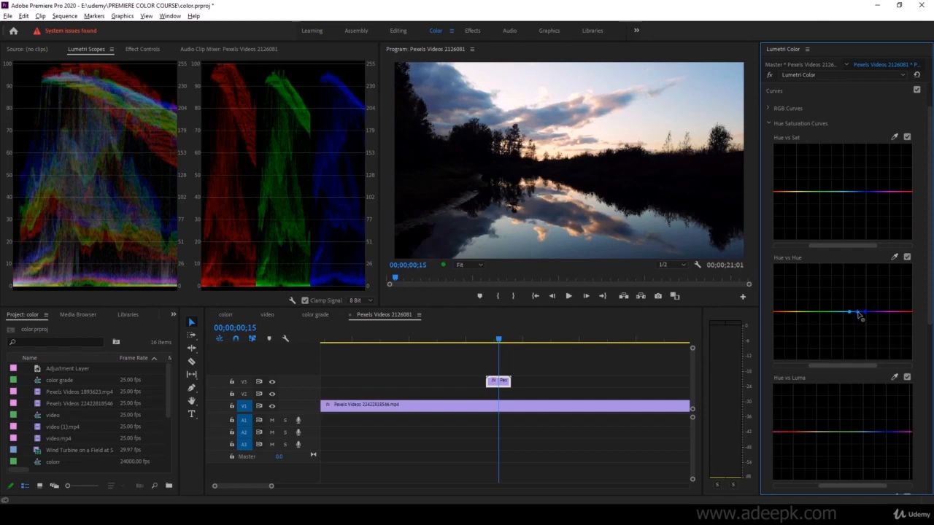
mouse_move(858, 312)
left_mouse_down()
mouse_move(859, 301)
mouse_move(864, 319)
mouse_move(860, 301)
mouse_move(863, 322)
mouse_move(864, 299)
left_mouse_up()
left_click_drag(862, 290, 868, 330)
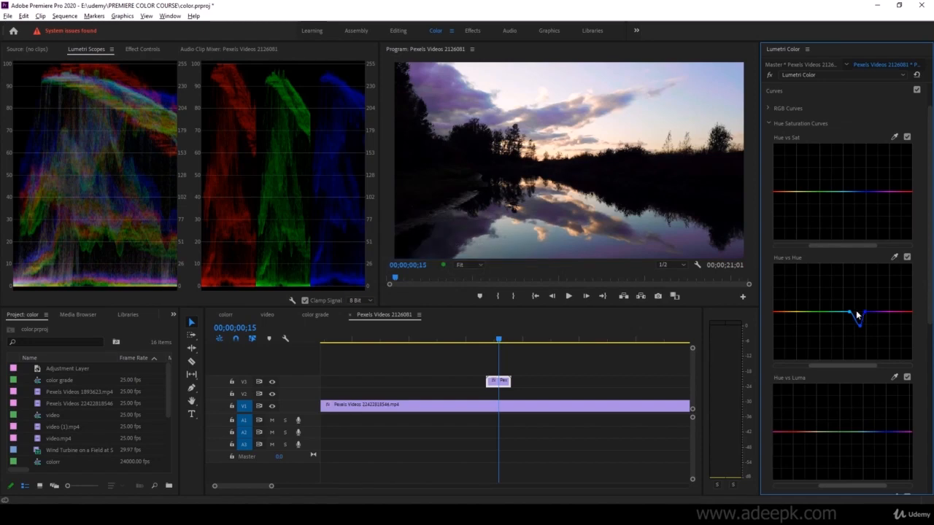
double_click(828, 315)
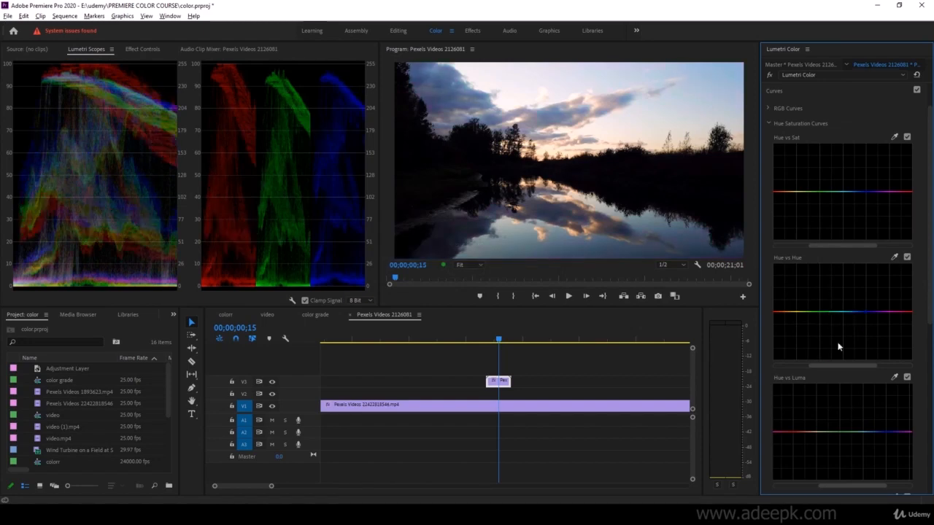
- Zoom the timeline out to show the whole sequence and move the playhead to 00;00;18;16 on the wind turbine clip
scroll(797, 354, "down", 1)
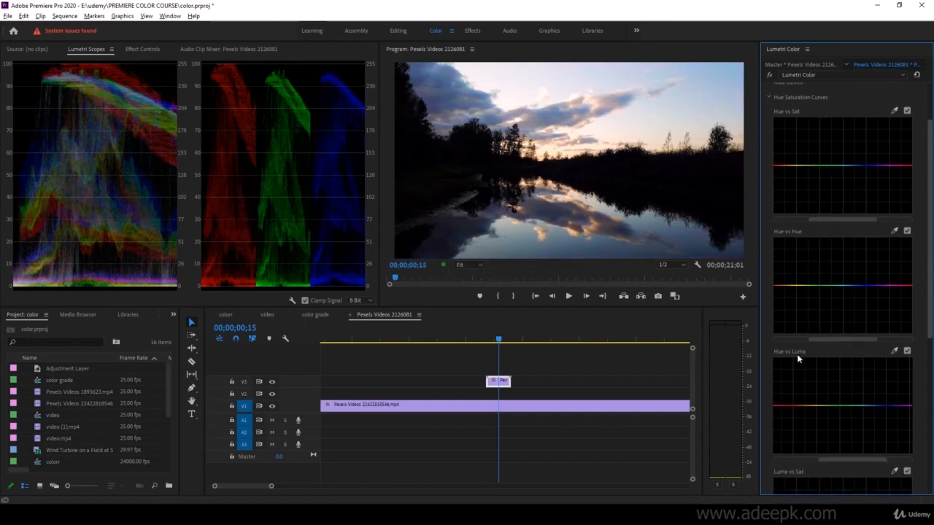
left_click(553, 339)
key("minus")
key("minus")
key("minus")
key("minus")
key("minus")
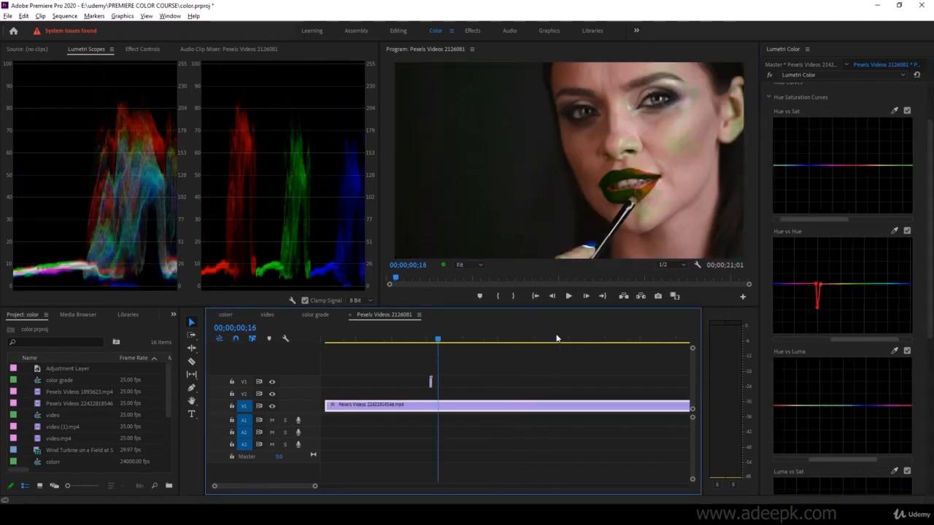
key("minus")
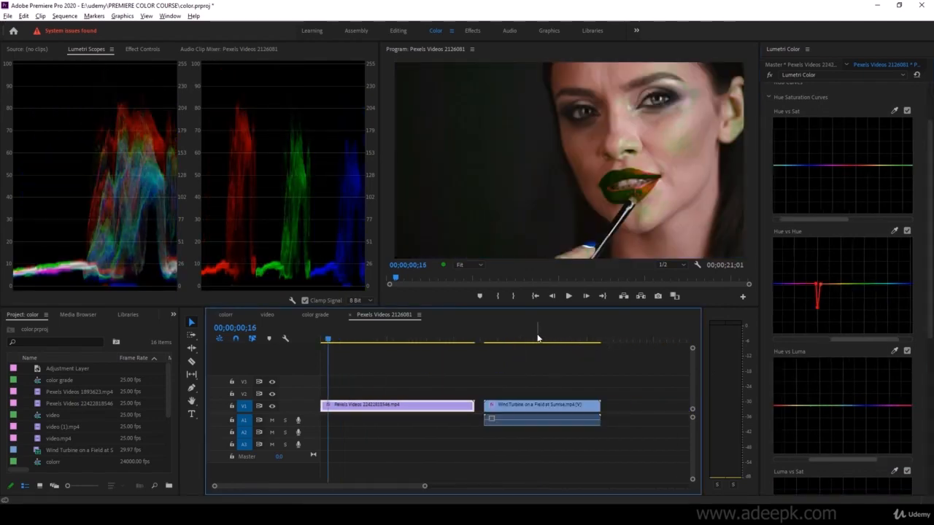
left_click_drag(538, 339, 568, 343)
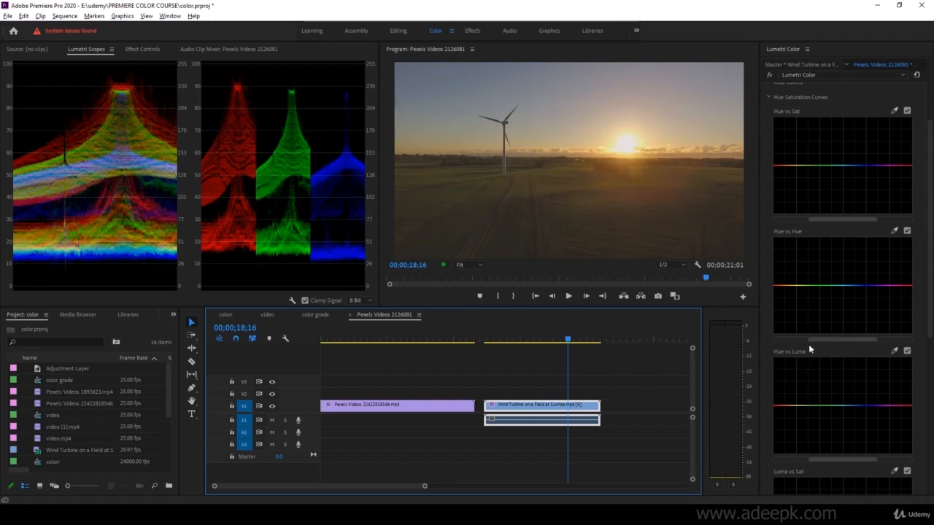
- Sample the yellow glow near the sun into the Hue vs Luma curve and lower the centre point to darken those tones
left_click(894, 353)
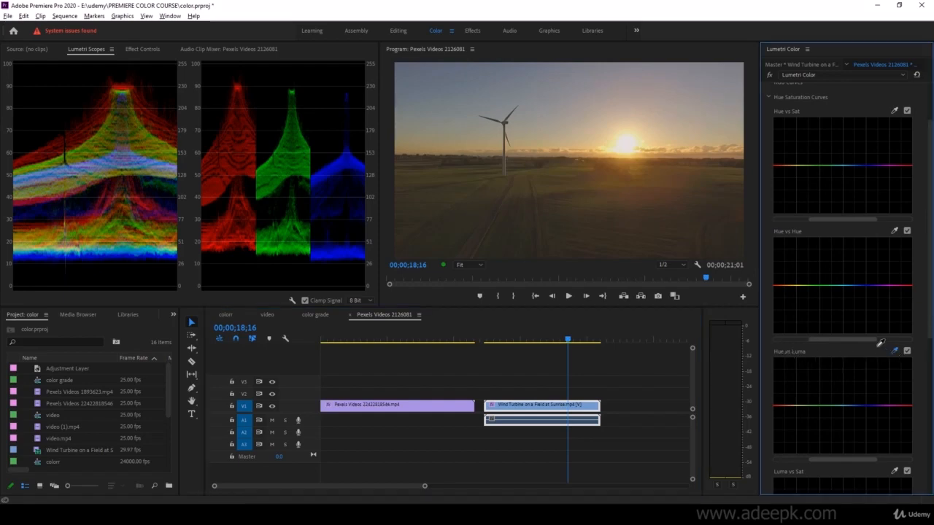
left_click(624, 138)
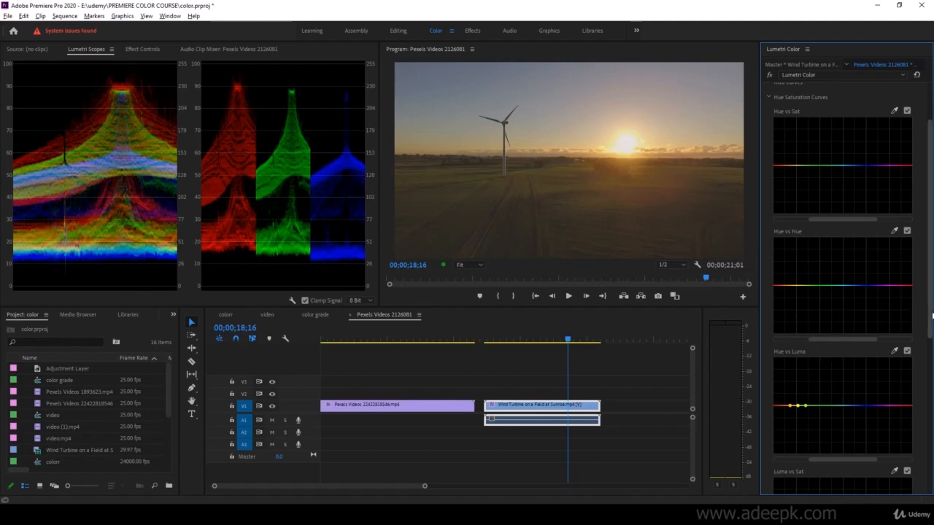
scroll(928, 321, "down", 3)
scroll(932, 392, "down", 2)
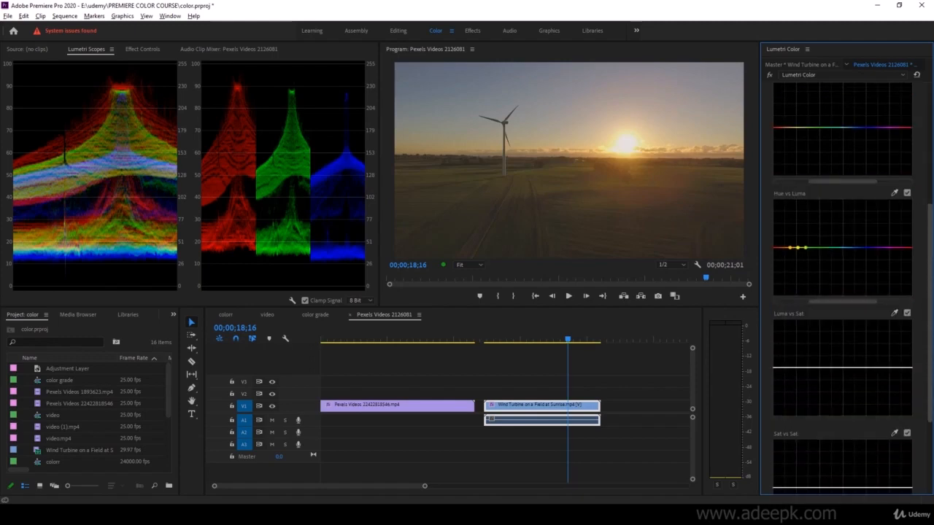
left_click_drag(931, 391, 930, 390)
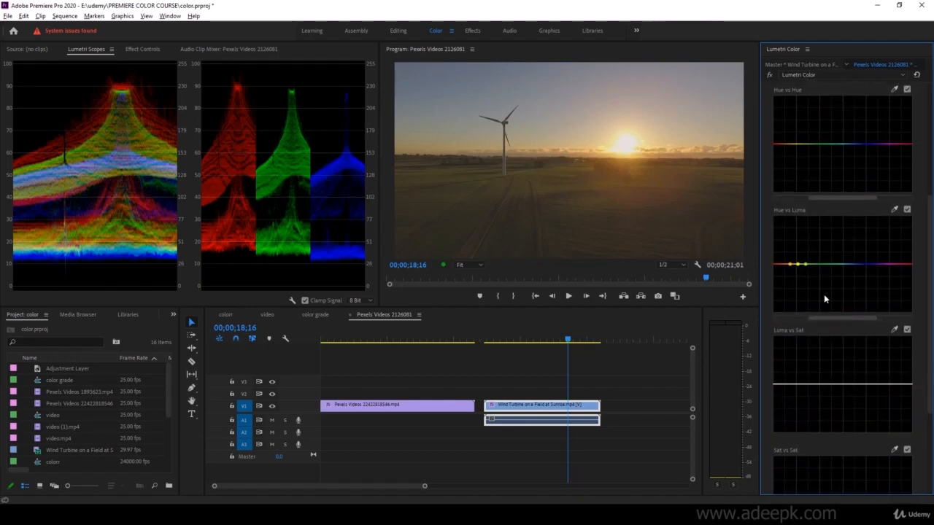
mouse_move(800, 268)
left_mouse_down()
mouse_move(805, 285)
mouse_move(802, 277)
left_mouse_up()
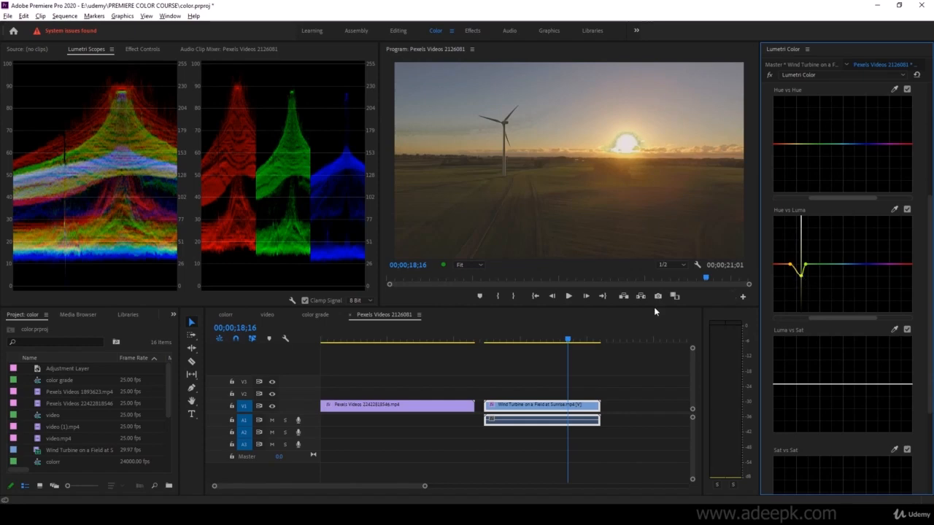
- Switch to the color grade sequence, move the playhead to 00;01;14;15 and select the sea sunset clip on V3
left_click(478, 338)
key("minus")
key("minus")
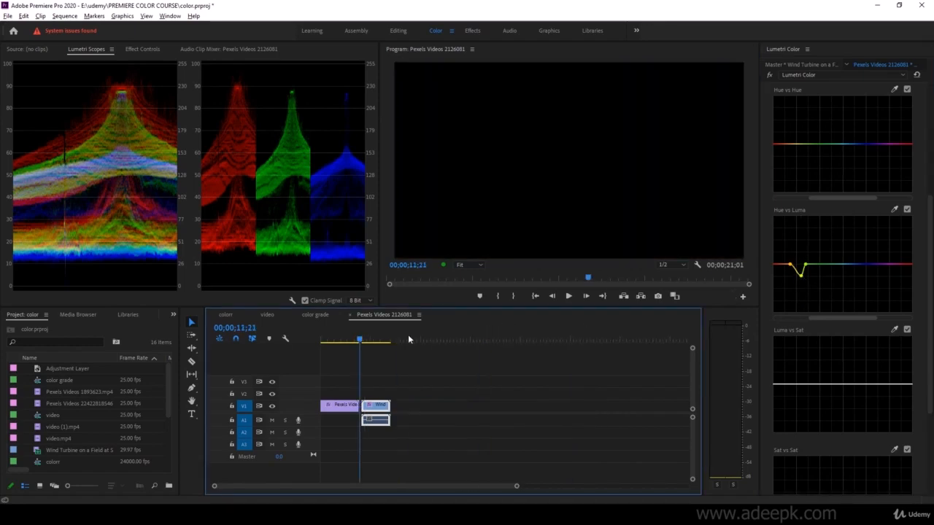
left_click_drag(361, 338, 279, 343)
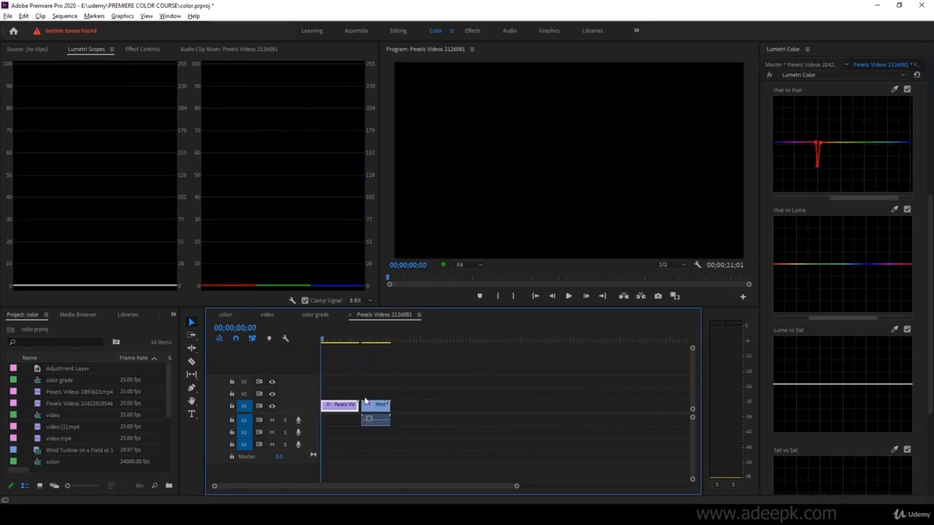
left_click_drag(517, 485, 369, 487)
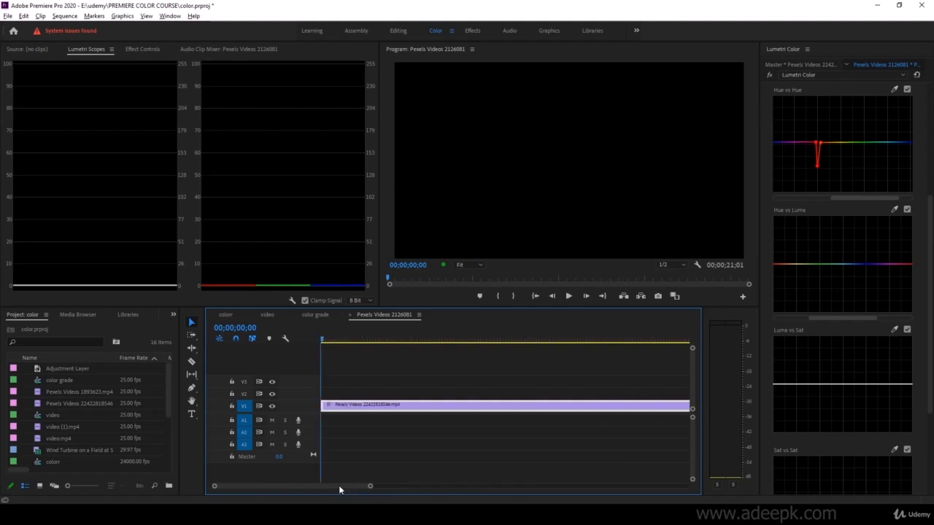
left_click(316, 315)
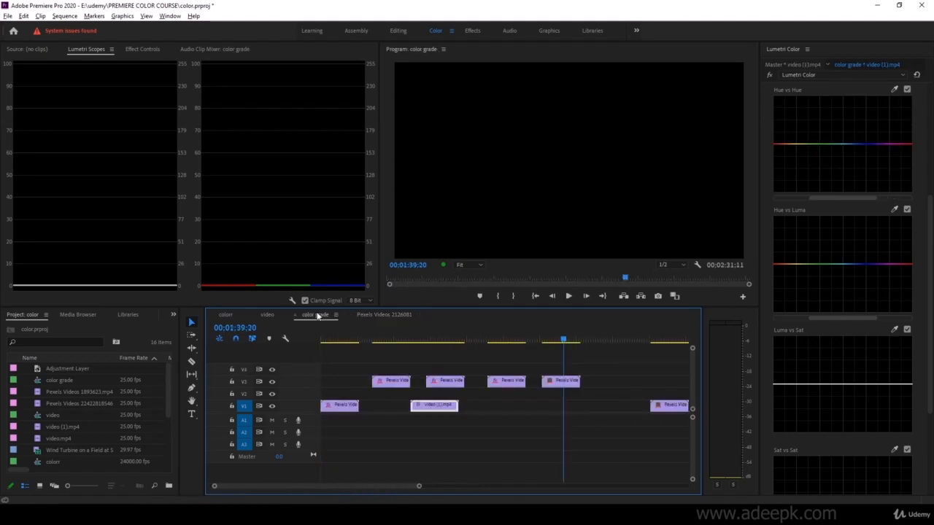
left_click(454, 334)
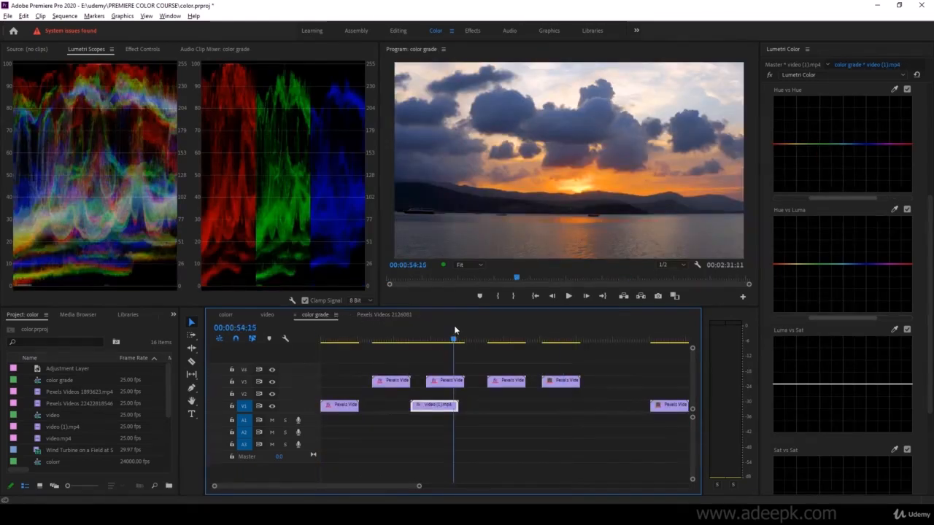
left_click_drag(454, 330, 502, 338)
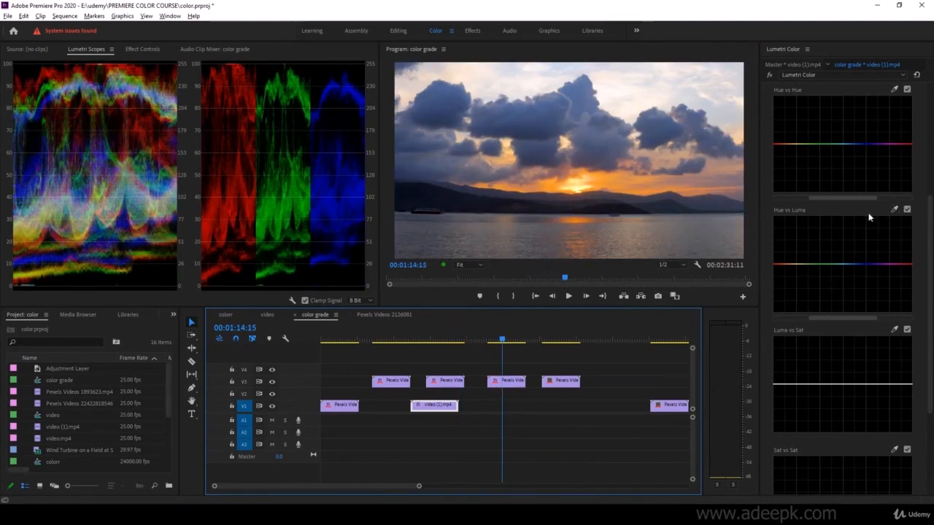
left_click(510, 381)
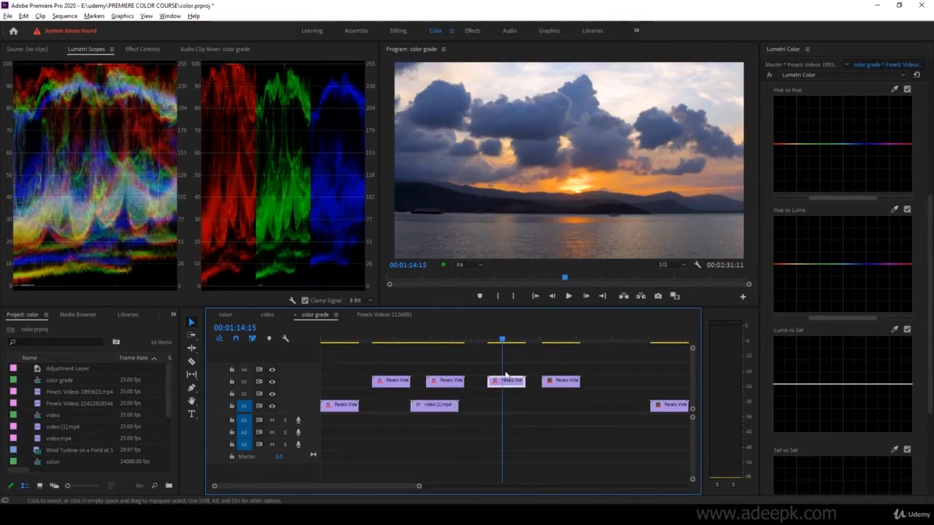
- Sample the orange sky into the Hue vs Luma curve and raise the centre point well above the line to brighten it
left_click(893, 209)
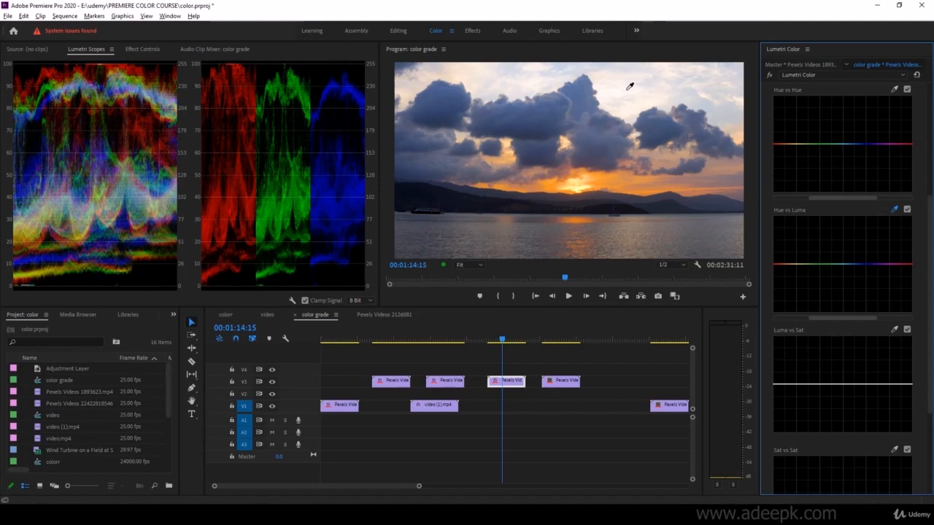
left_click(678, 93)
left_click_drag(830, 317, 852, 314)
left_click_drag(803, 264, 803, 244)
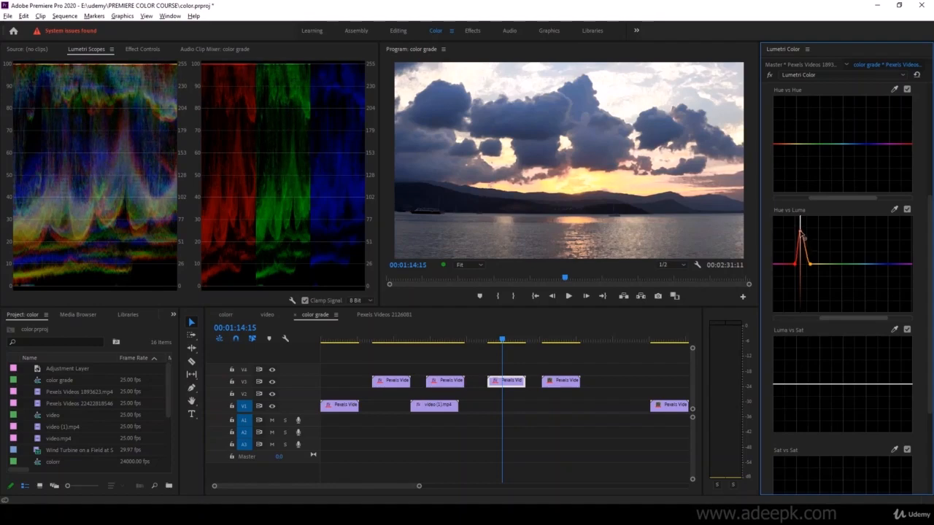
mouse_move(803, 238)
left_mouse_down()
mouse_move(801, 279)
mouse_move(806, 238)
left_mouse_up()
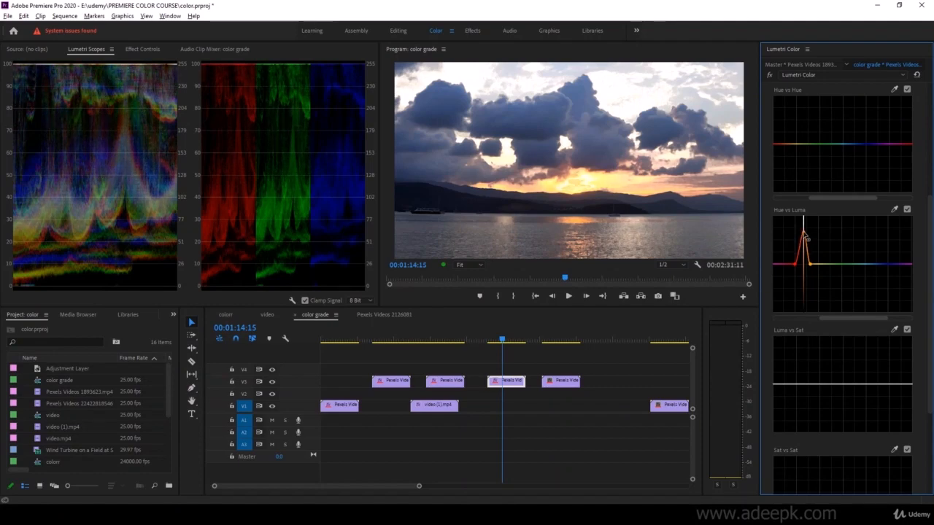
- Toggle the Hue vs Luma curve off and on to compare the sunset, and lower its peak to about half height
left_click(907, 210)
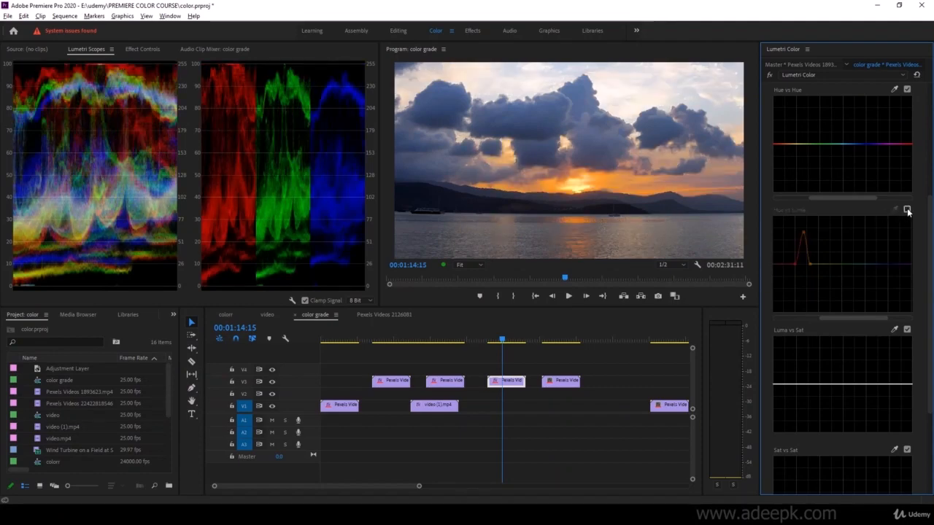
left_click(906, 210)
left_click(906, 210)
left_click(907, 211)
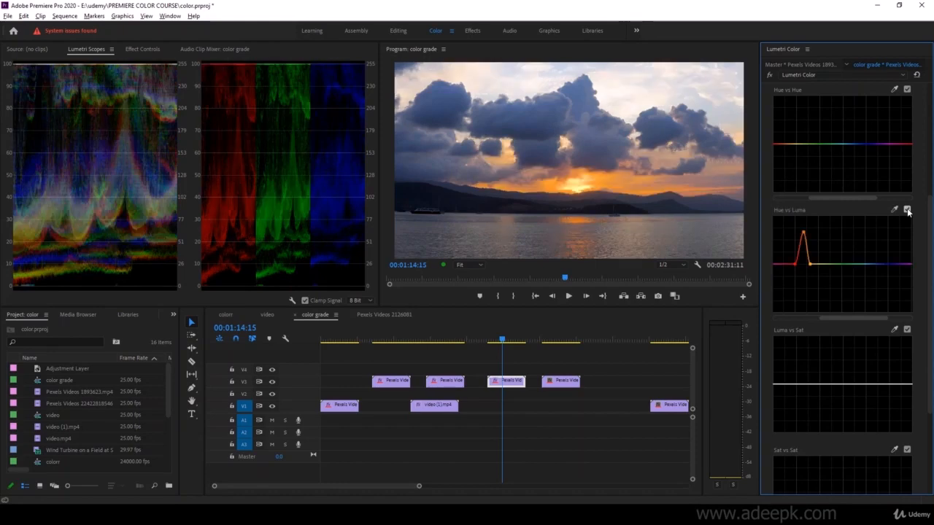
left_click(907, 210)
left_click(907, 210)
left_click(907, 210)
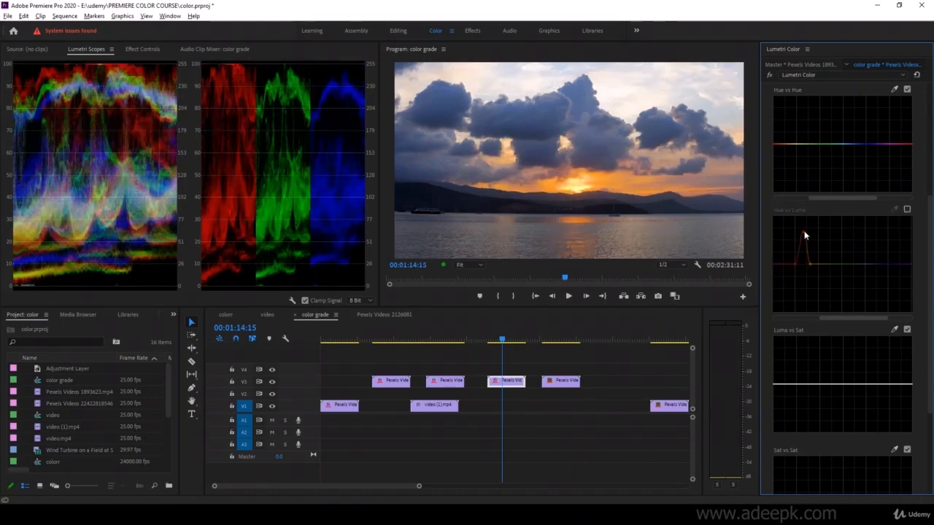
left_click(906, 210)
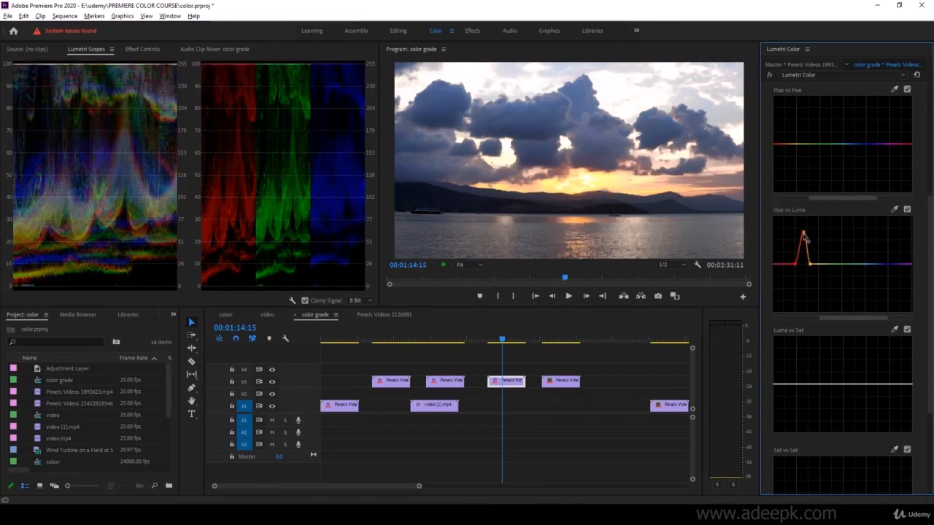
left_click_drag(803, 232, 803, 249)
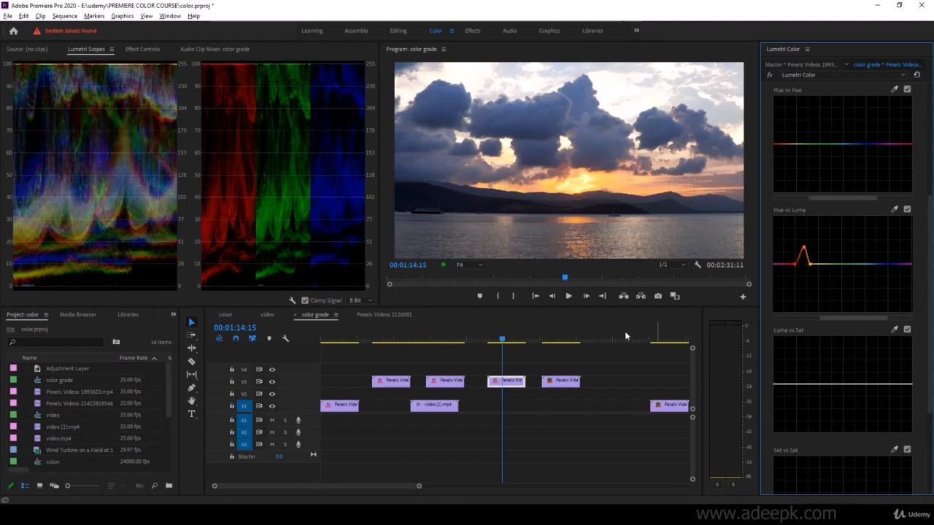
- Return to the Pexels Videos 2126081 sequence and move the playhead to 00;00;17;26 on the wind turbine clip
left_click(388, 314)
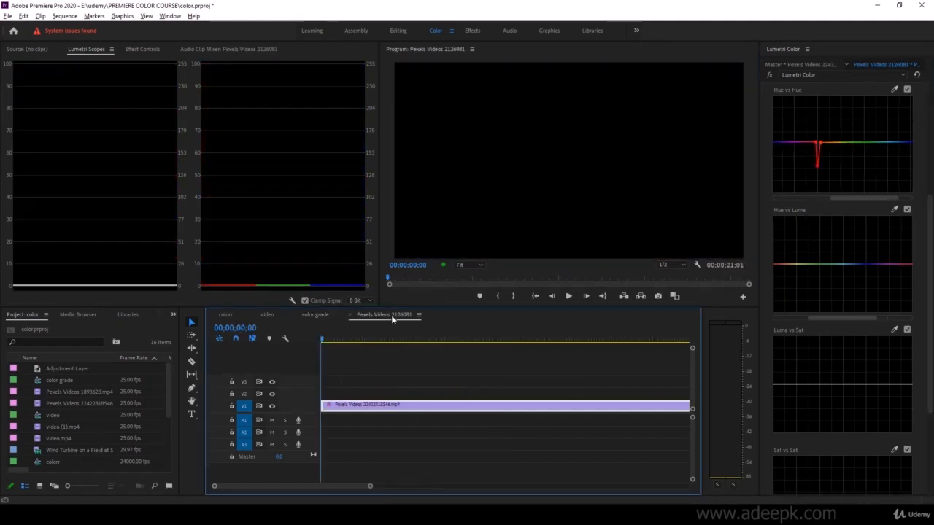
left_click(487, 340)
key("minus")
key("minus")
key("minus")
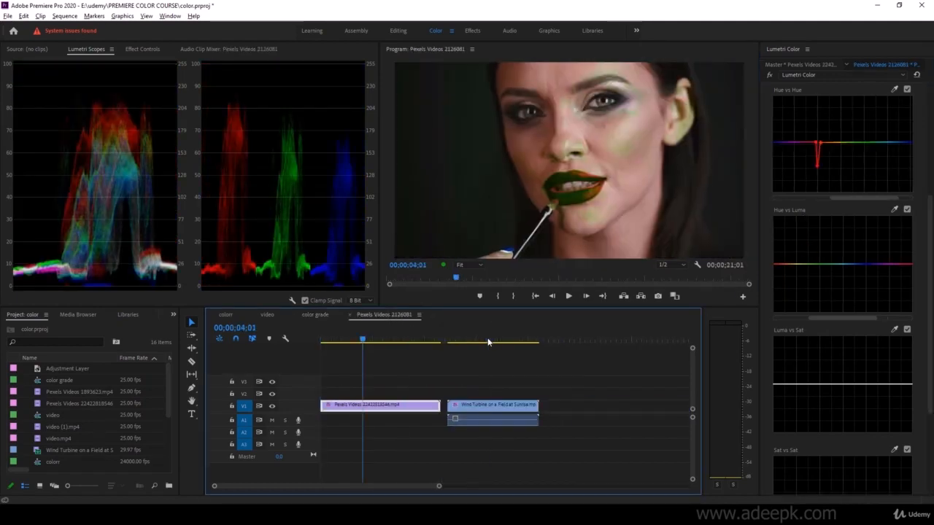
left_click(412, 340)
left_click_drag(412, 340, 414, 340)
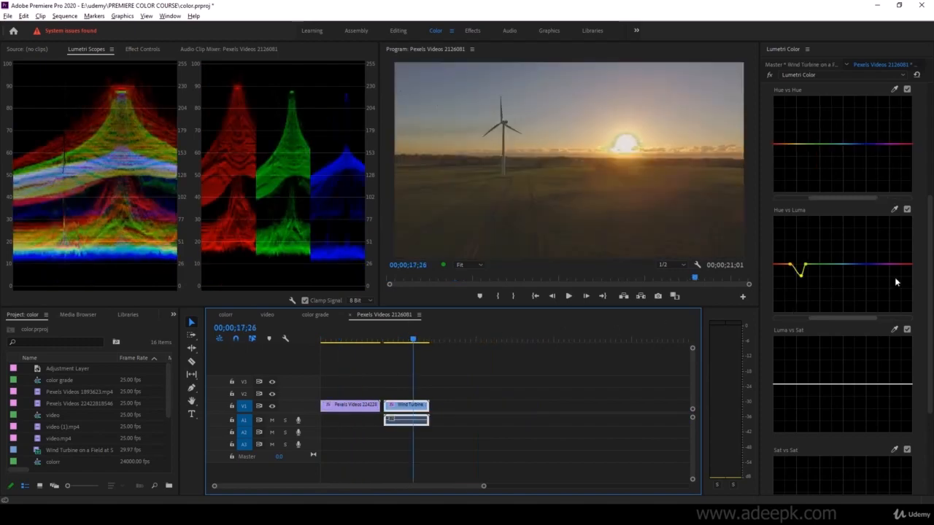
- Reset the Hue vs Luma curve of the wind turbine clip to a flat line
left_click(929, 305)
left_click_drag(929, 305, 927, 356)
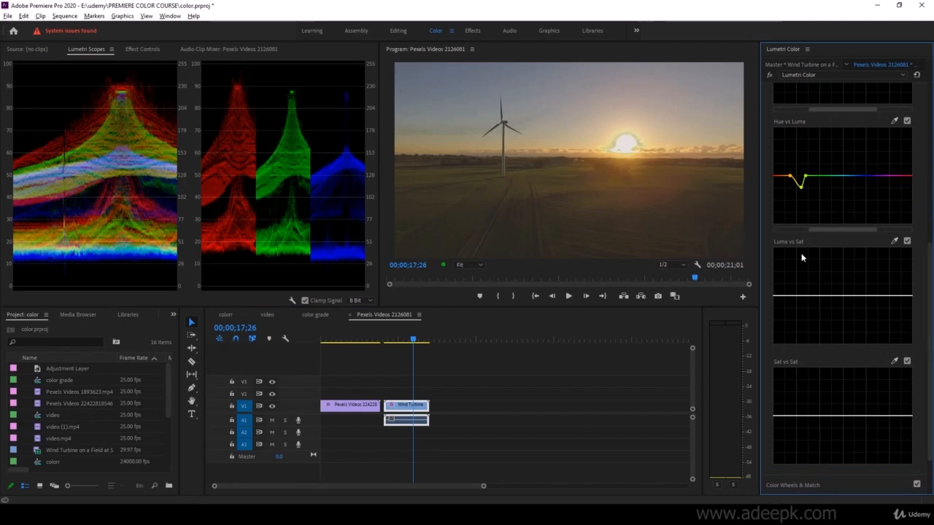
left_click(614, 317)
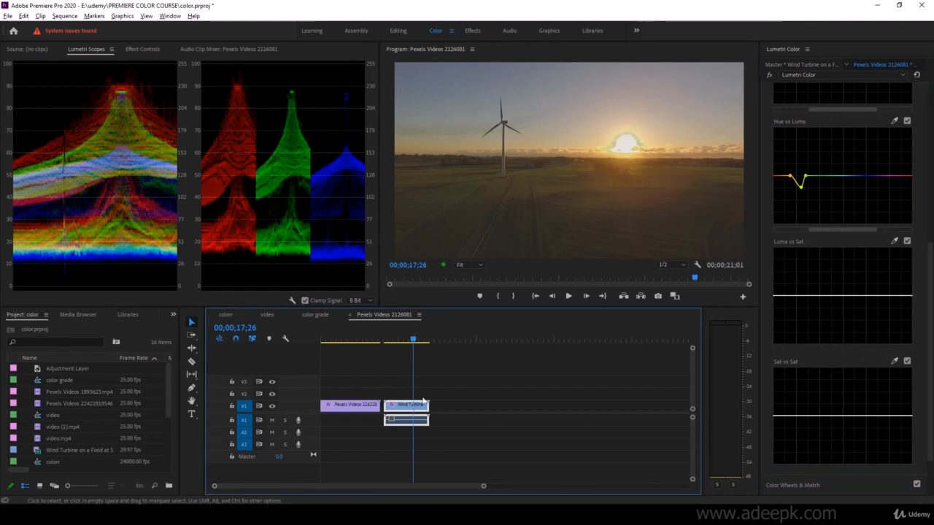
double_click(822, 180)
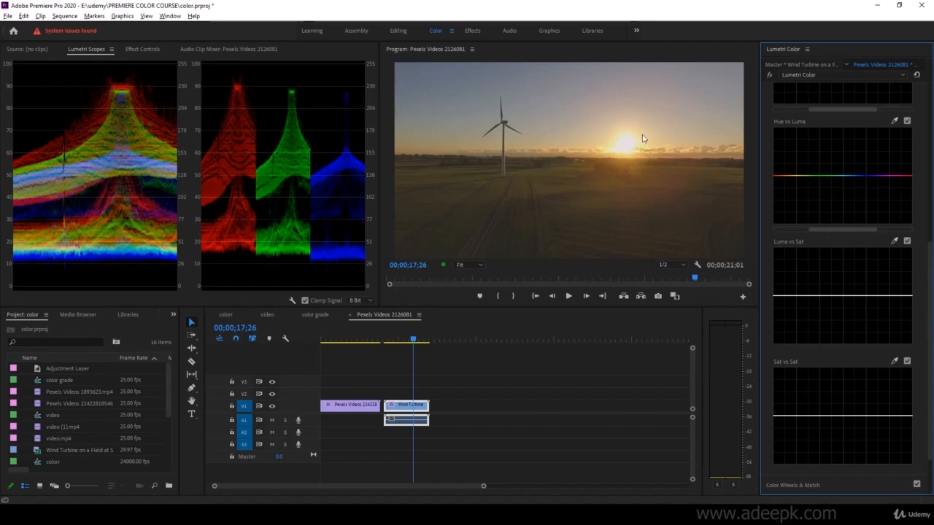
left_click(612, 146)
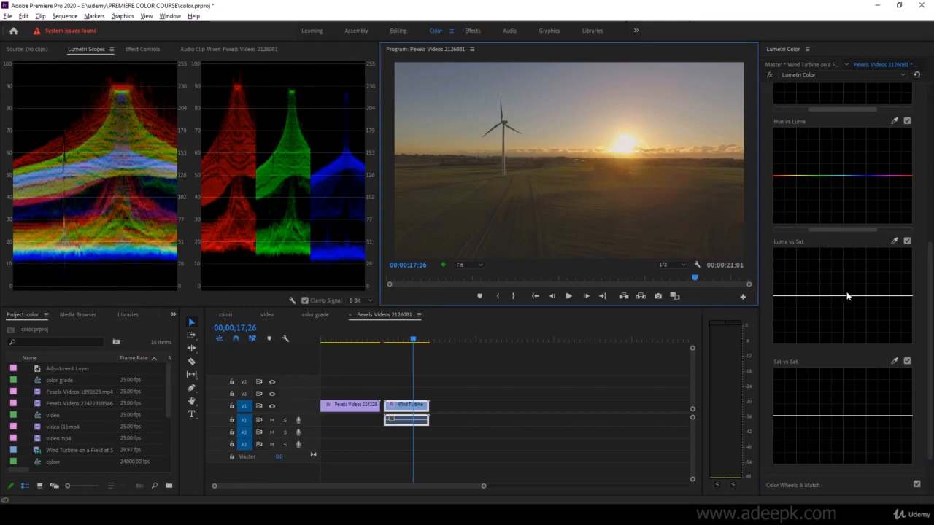
- Sample the bright sky around the sun into the Luma vs Sat curve and raise the centre point well above the line
left_click(894, 240)
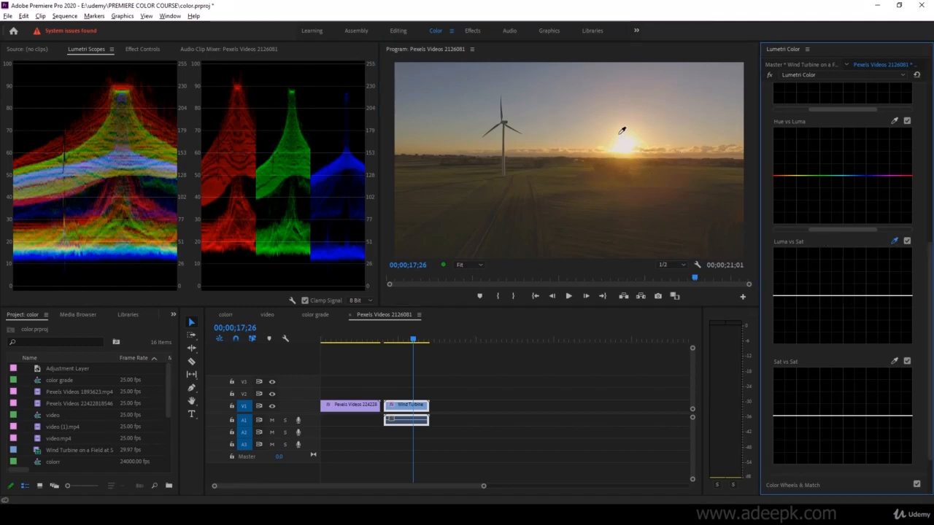
left_click(619, 135)
left_click(658, 162)
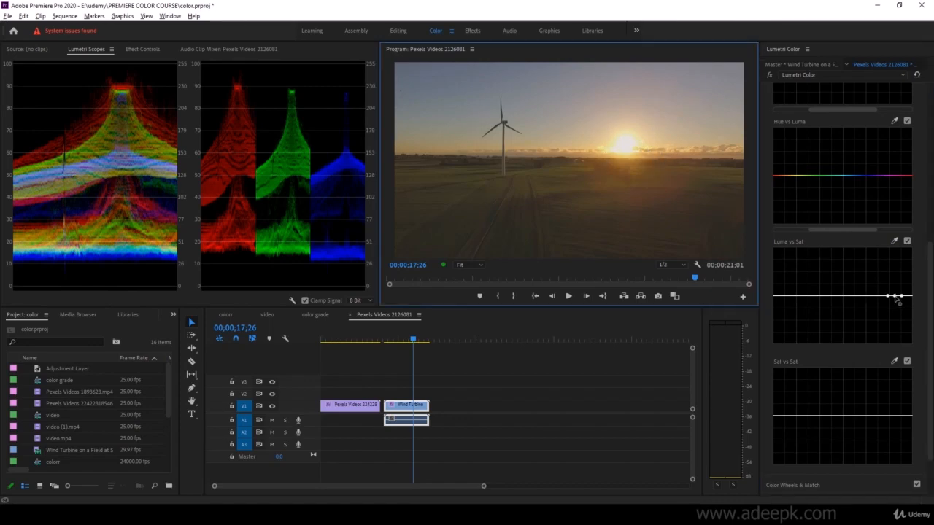
left_click_drag(897, 299, 896, 272)
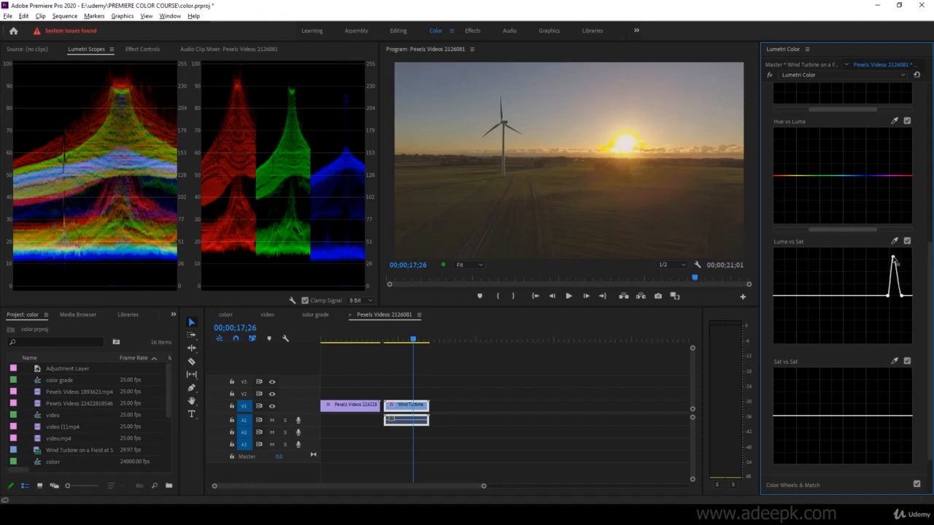
- Toggle the Luma vs Sat curve off and on to compare the glow around the sun, and reset the curve to flat
left_click(906, 243)
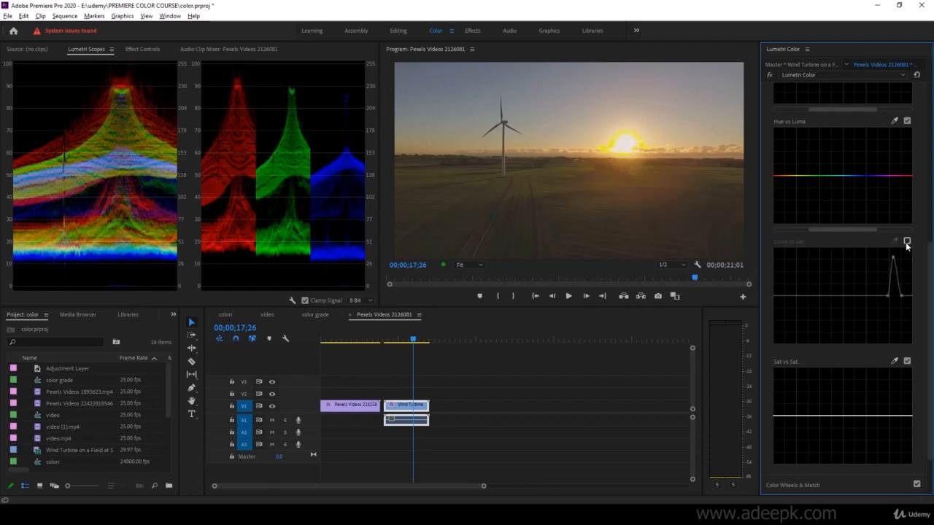
left_click(906, 244)
left_click(906, 244)
left_click(906, 244)
left_click(906, 244)
left_click(906, 244)
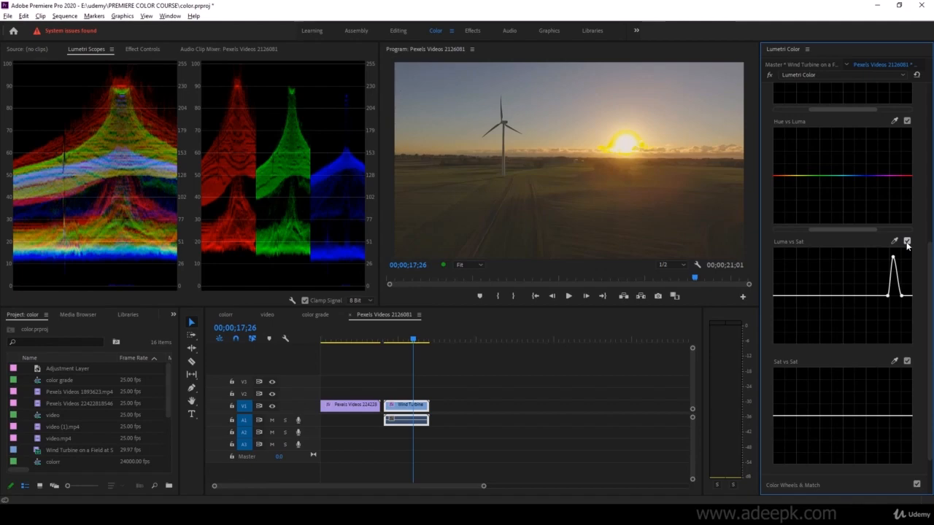
left_click(906, 241)
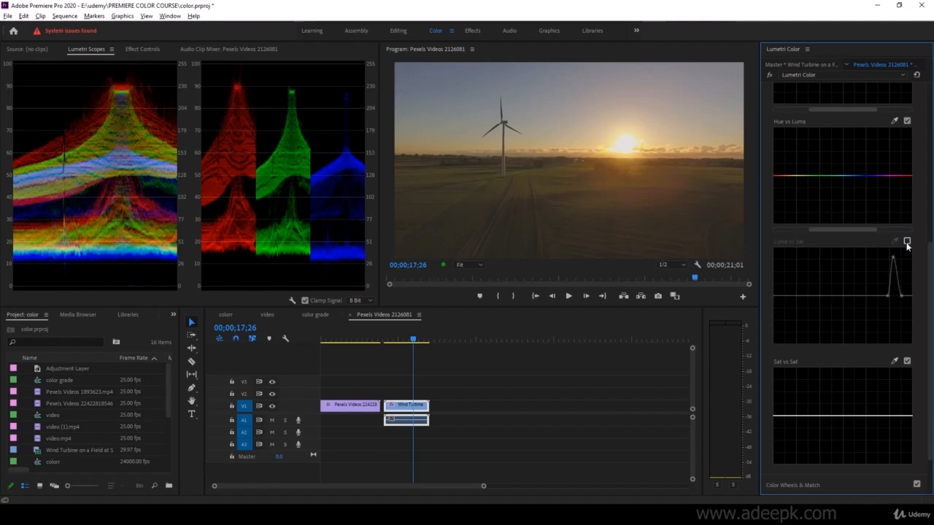
left_click(906, 241)
left_click(907, 242)
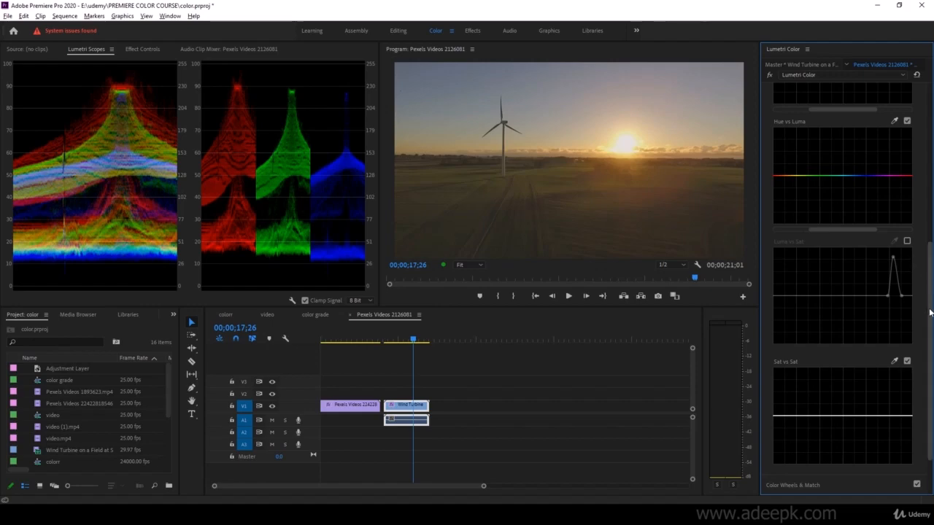
scroll(930, 321, "down", 2)
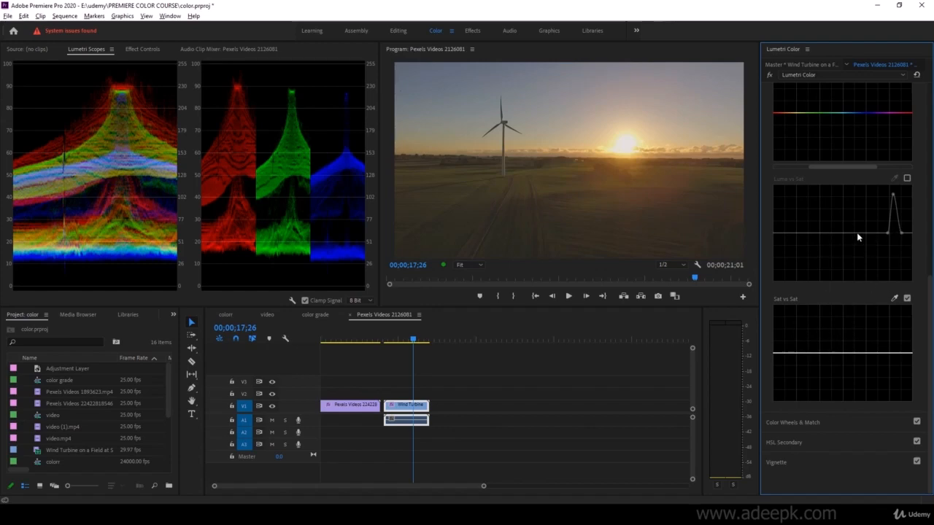
left_click(907, 178)
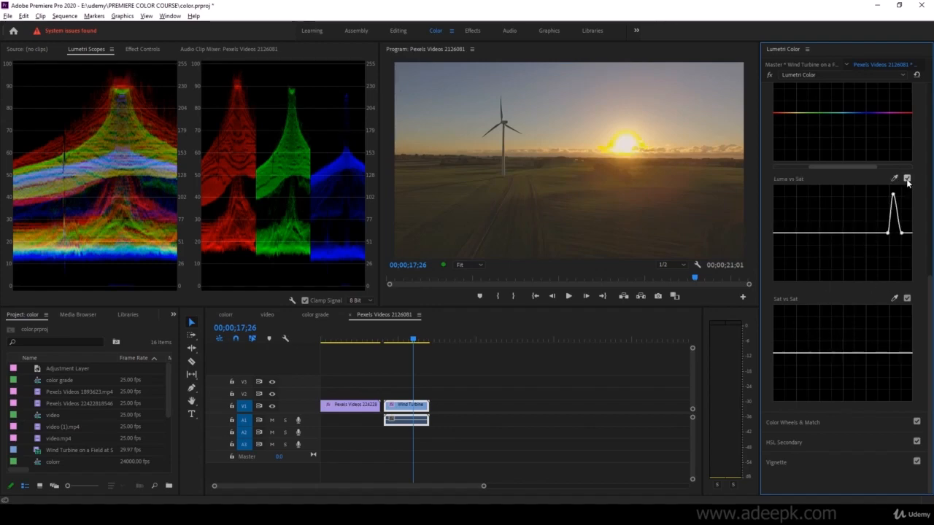
double_click(871, 242)
- Sample the sky beside the sun into the Sat vs Sat curve and raise the centre point about three quarters of the way up
left_click(894, 299)
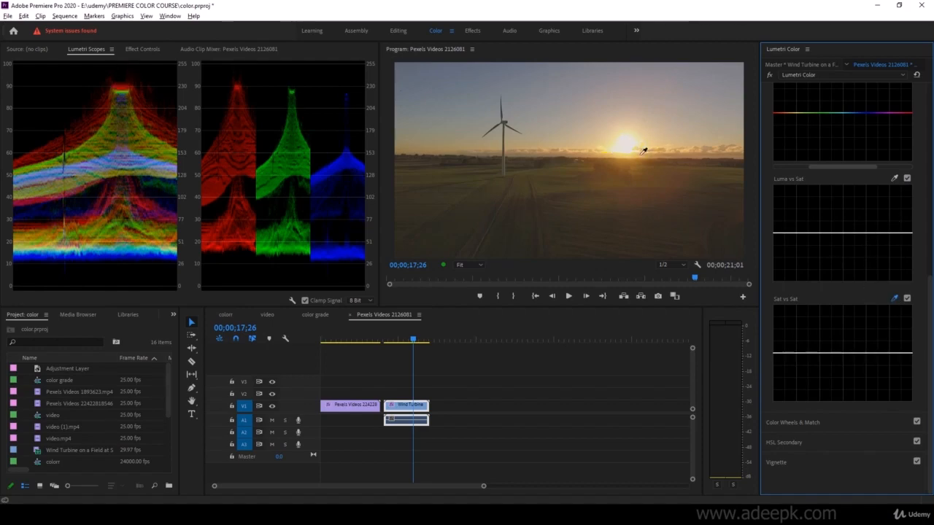
left_click(617, 138)
left_click_drag(799, 353, 800, 332)
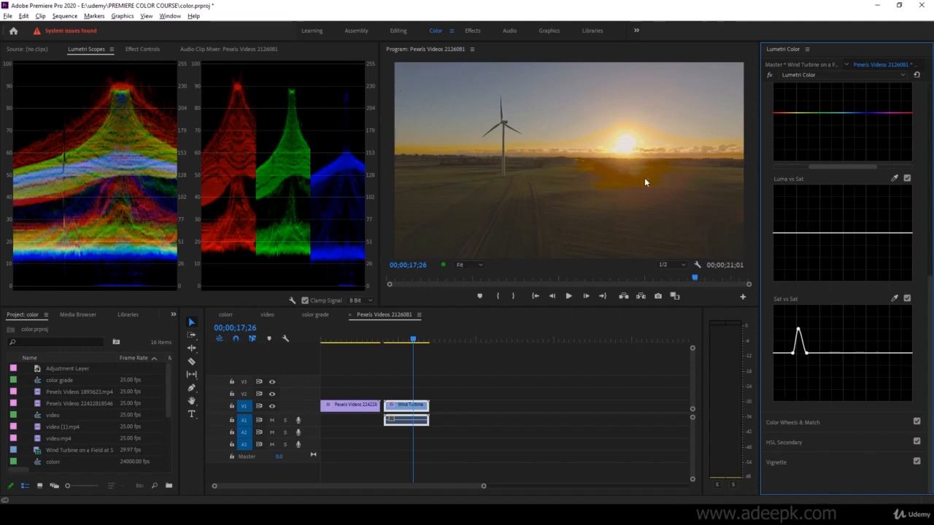
mouse_move(798, 330)
left_mouse_down()
mouse_move(814, 406)
mouse_move(801, 394)
mouse_move(798, 319)
left_mouse_up()
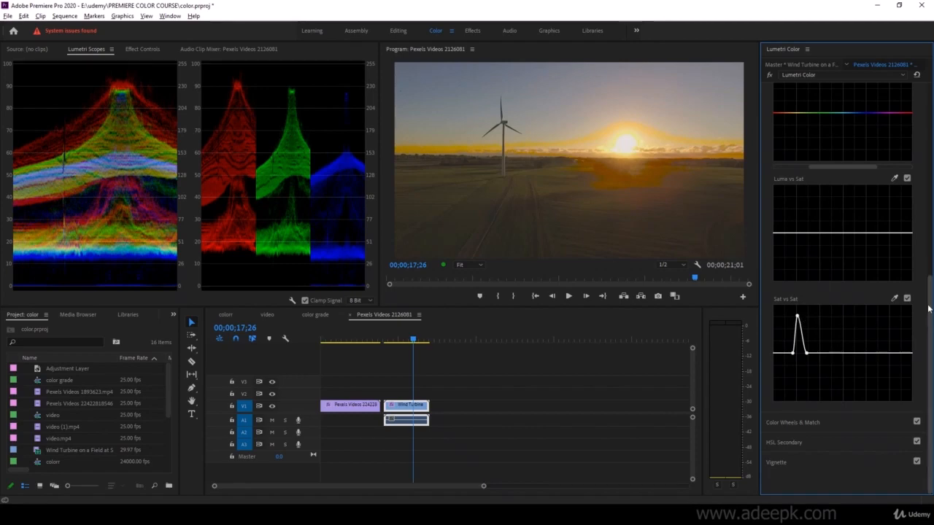
- Review the RGB Curves and Hue Saturation Curves sections of the Curves settings and collapse both
scroll(928, 309, "up", 1)
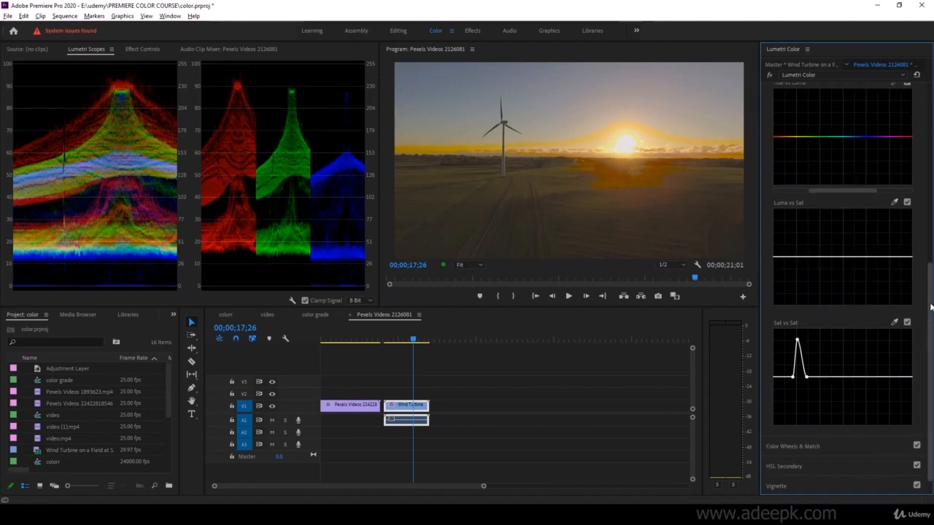
scroll(932, 305, "up", 3)
scroll(931, 240, "up", 10)
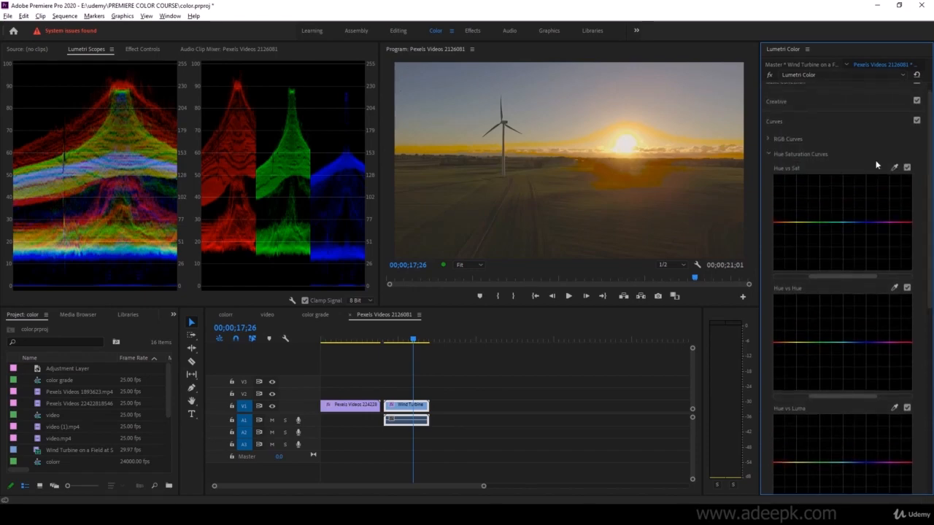
left_click(768, 153)
left_click(766, 151)
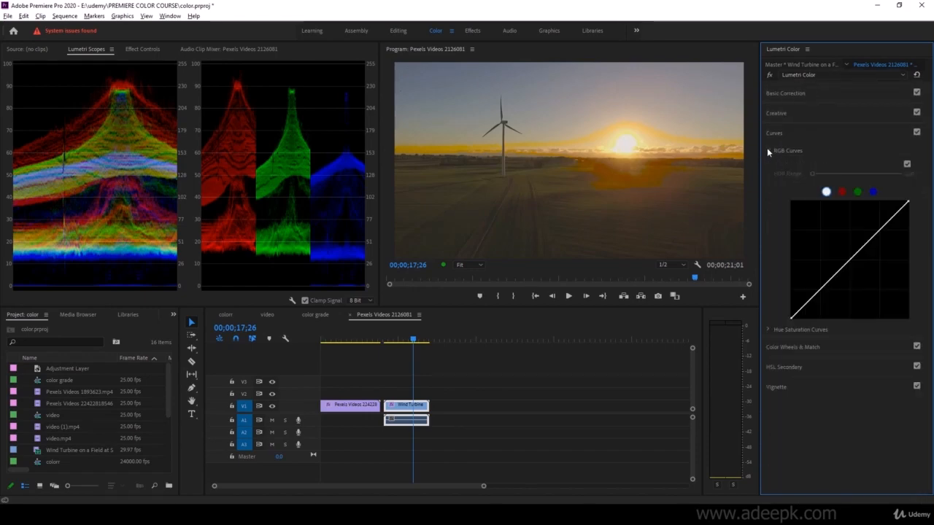
left_click(767, 150)
left_click(768, 166)
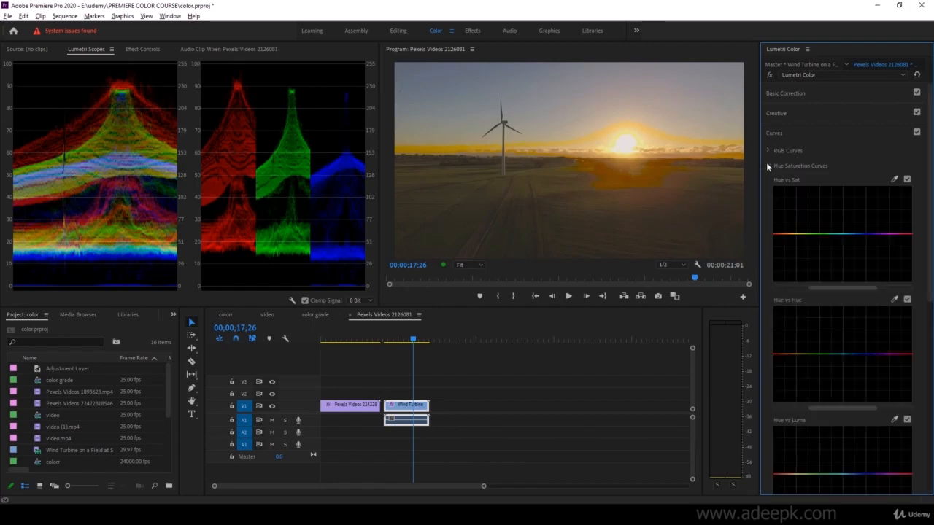
left_click(767, 165)
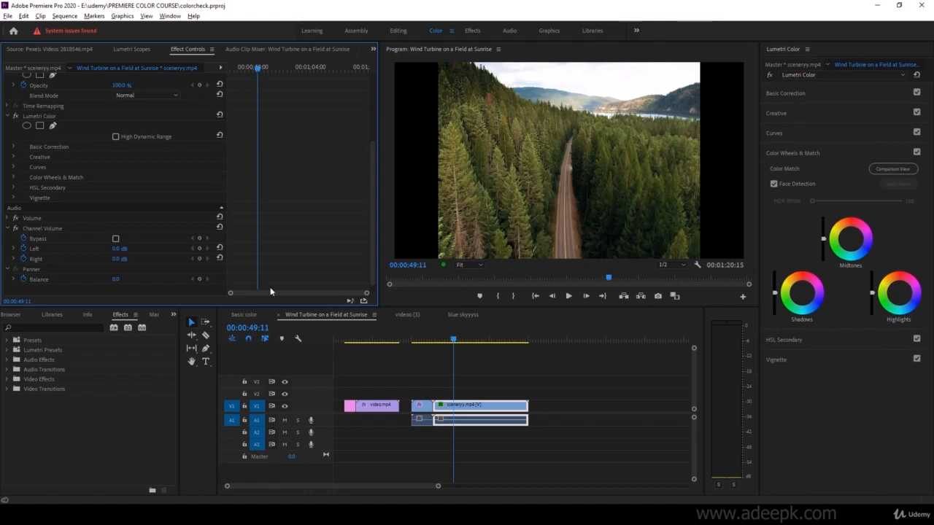
- Find the Three-Way Color Corrector effect, apply it to the sceneryy.mp4 clip to view its color wheels, and remove it again
left_click(84, 329)
type("three")
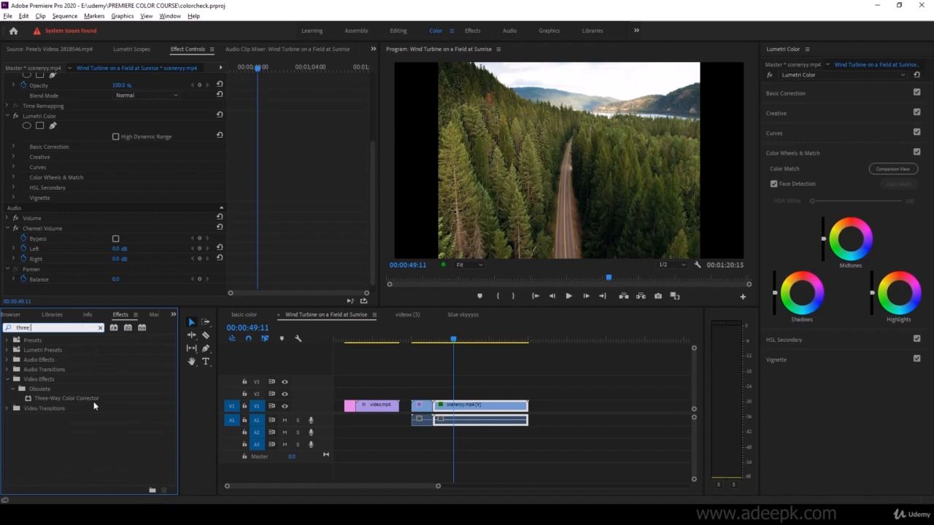
left_click_drag(94, 401, 117, 295)
scroll(373, 175, "down", 5)
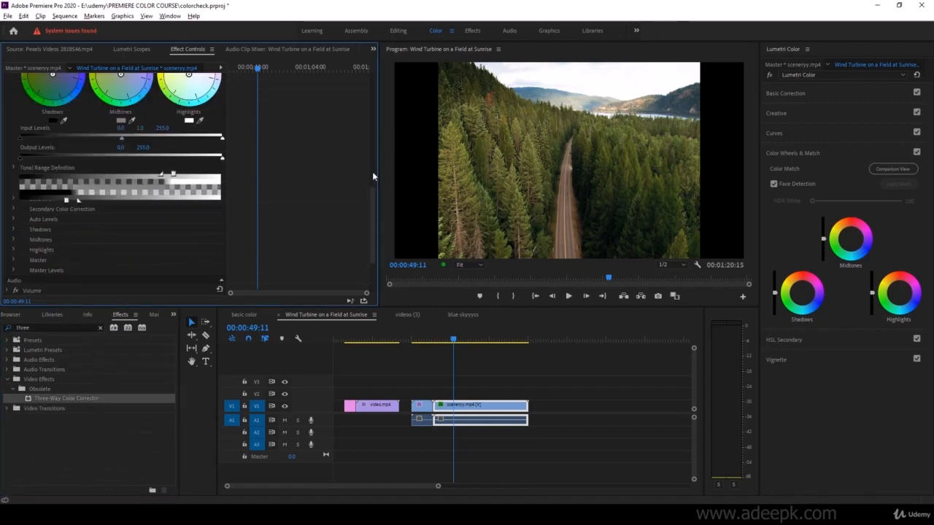
scroll(373, 179, "up", 3)
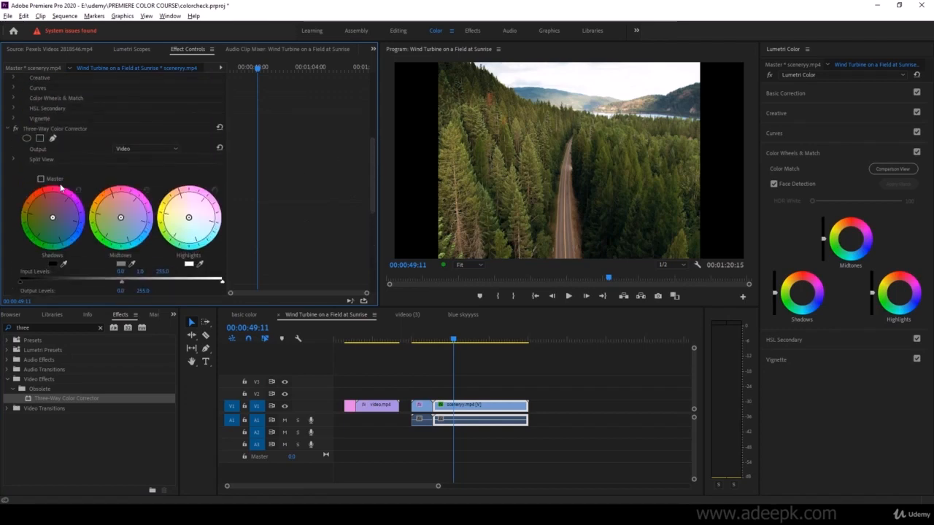
left_click(86, 129)
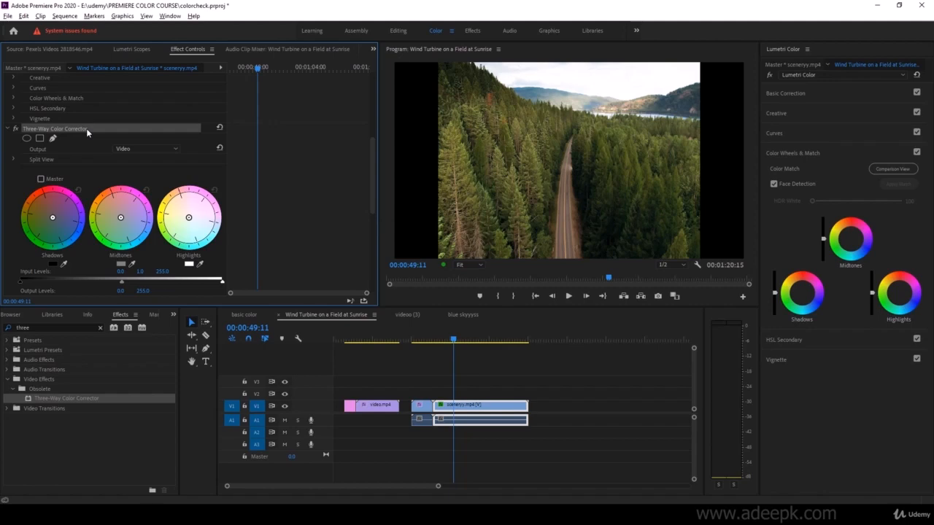
key("Delete")
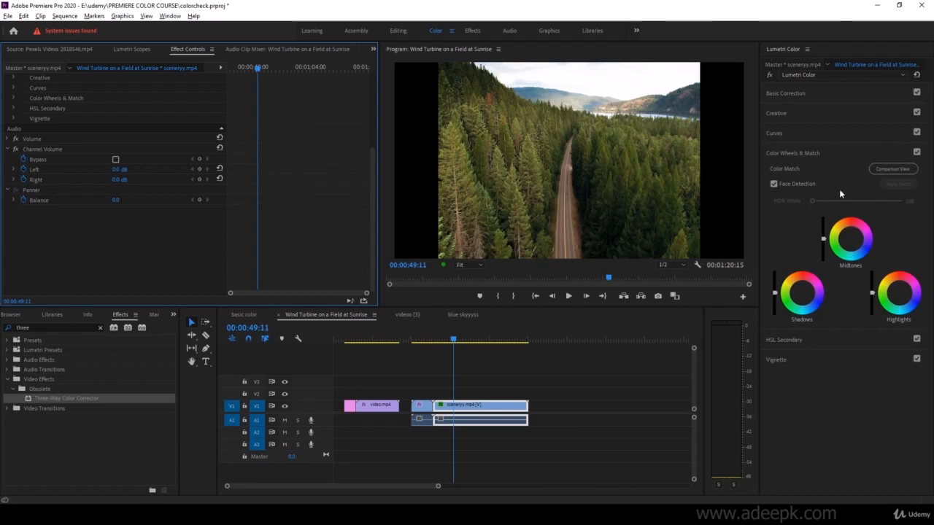
- Move the playhead to 00:00:44:23 on the sceneryy.mp4 clip and turn on Comparison View
left_click(436, 340)
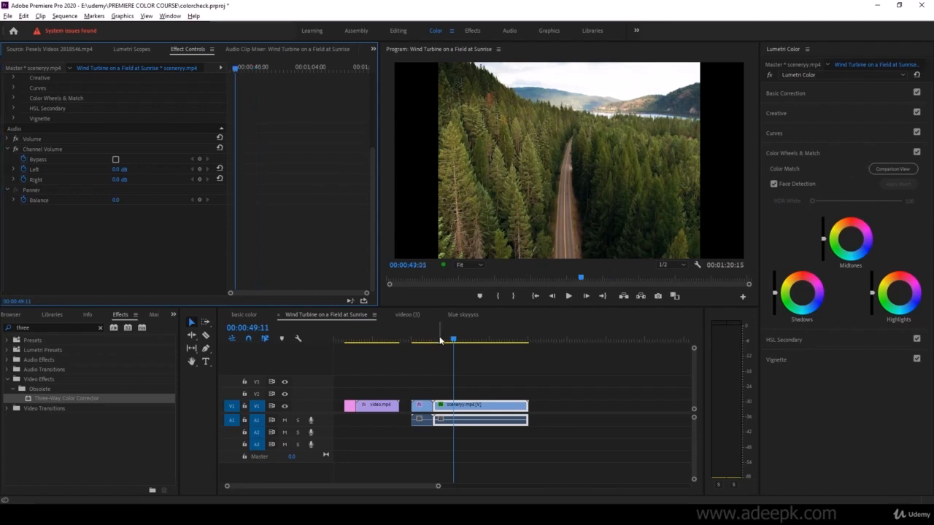
mouse_move(431, 341)
left_mouse_down()
mouse_move(462, 342)
mouse_move(426, 342)
mouse_move(443, 344)
left_mouse_up()
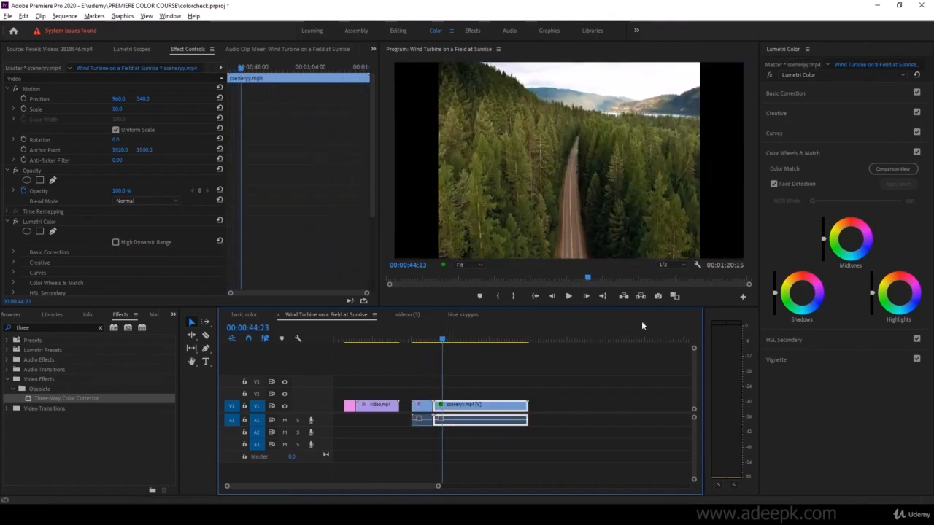
left_click(891, 170)
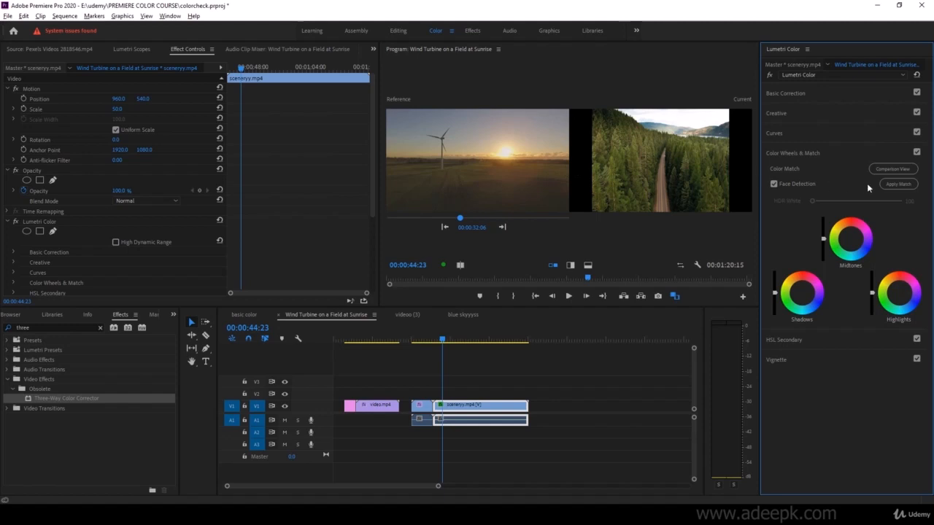
- Apply the color match from the wind turbine reference frame to the forest clip, and toggle Lumetri Color off and on to compare
left_click(897, 185)
left_click(901, 188)
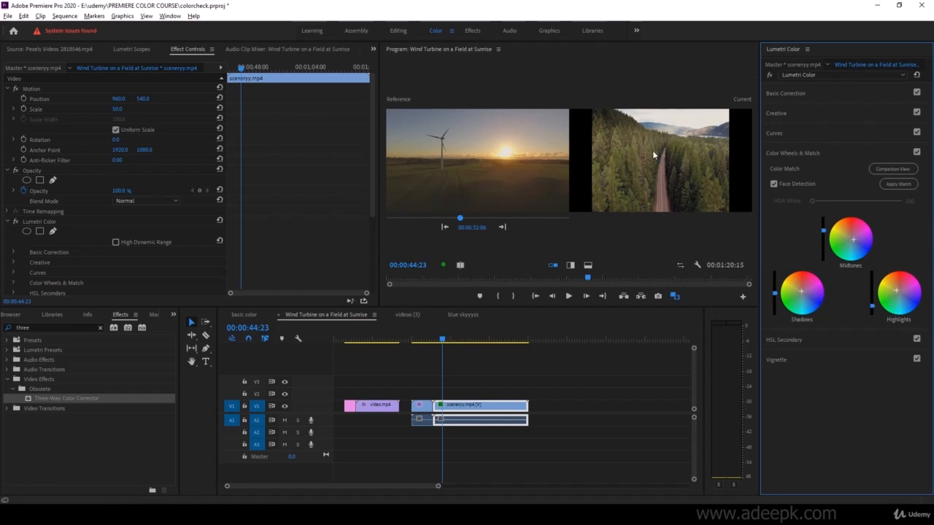
left_click(769, 75)
left_click(768, 74)
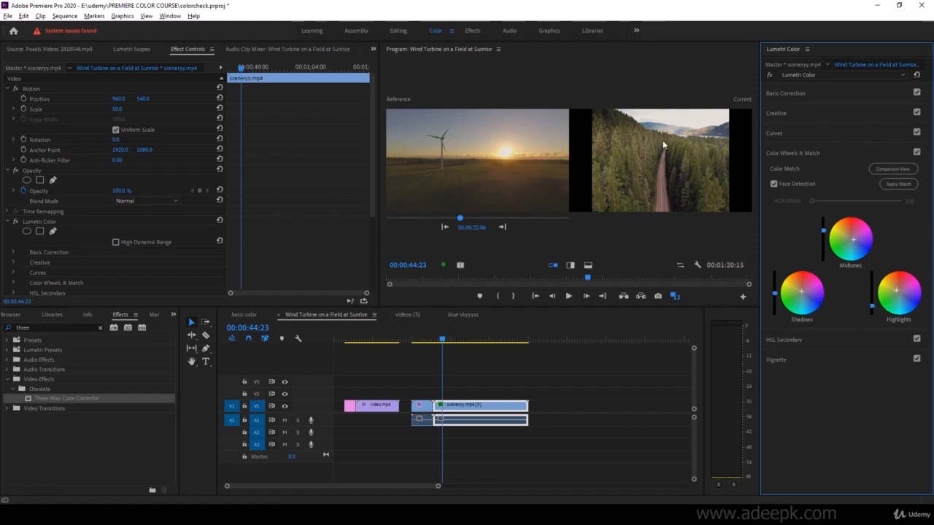
- Switch the comparison to a vertical split with the divider slightly left of centre, and lower the Shadows wheel's luminance slider a little
left_click(571, 266)
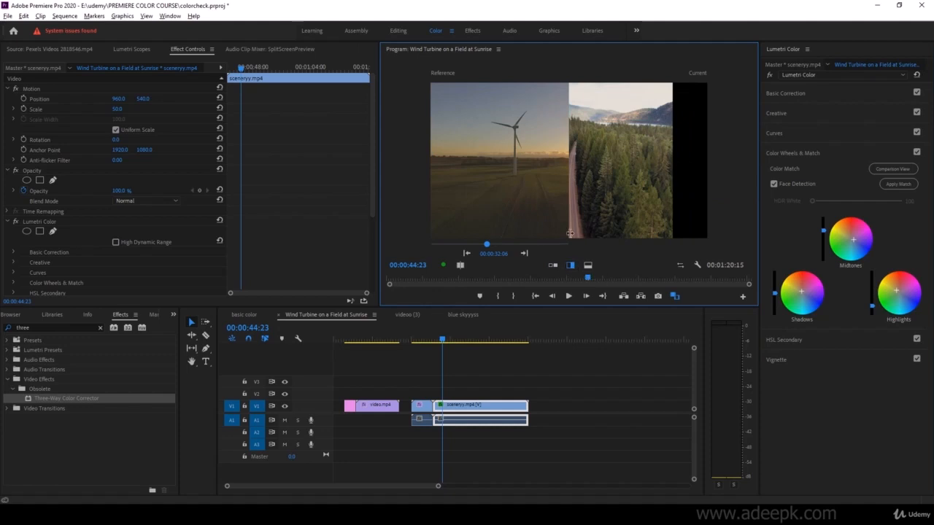
left_click_drag(533, 180, 561, 180)
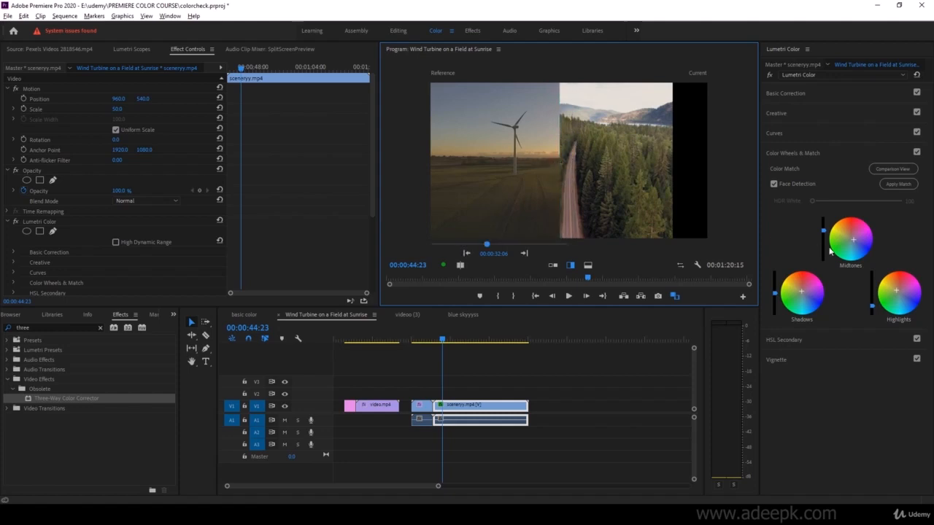
left_click_drag(775, 294, 774, 293)
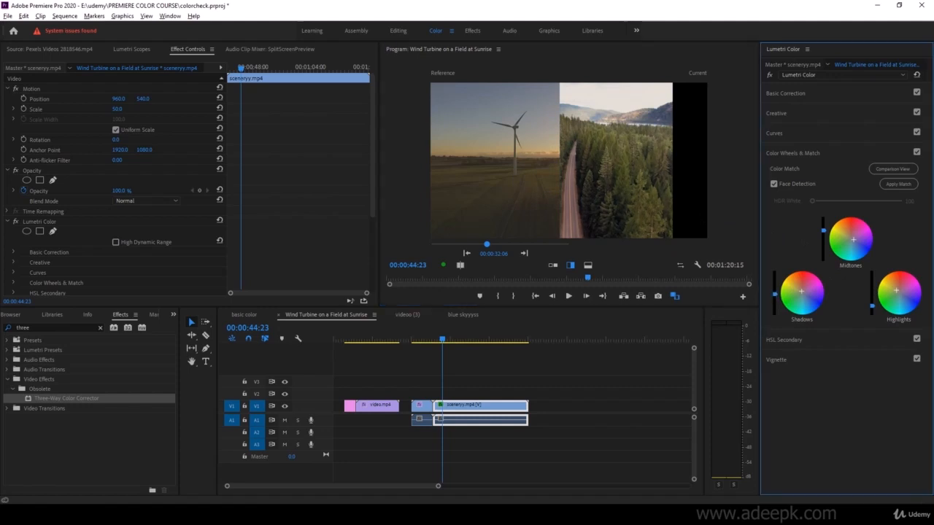
left_click_drag(775, 299, 775, 300)
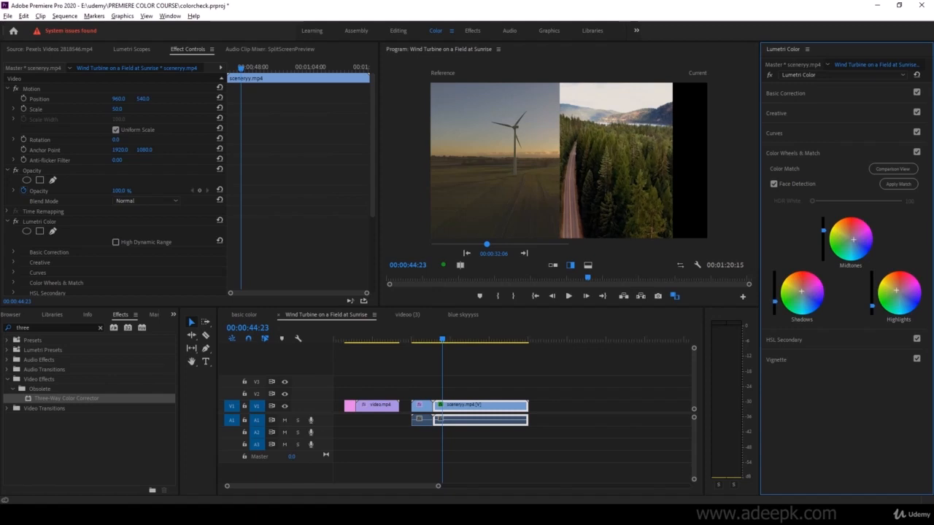
- Raise the Shadows wheel's luminance slider to about its middle and lower the Midtones slider slightly for the forest clip
left_click_drag(775, 296, 775, 292)
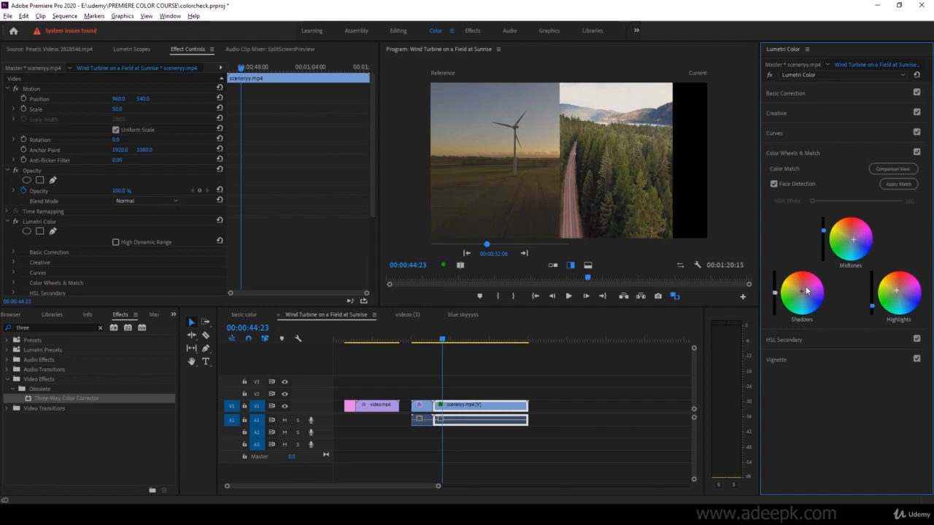
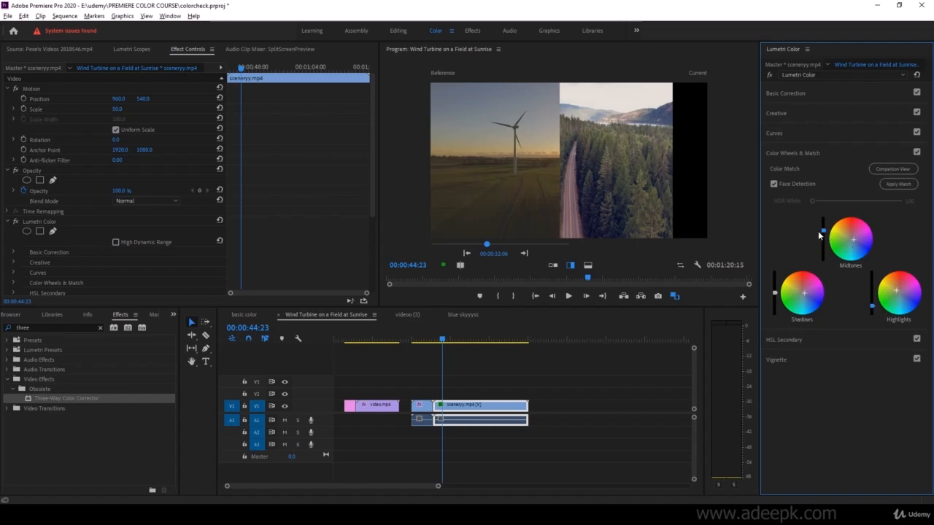
left_click_drag(822, 232, 822, 240)
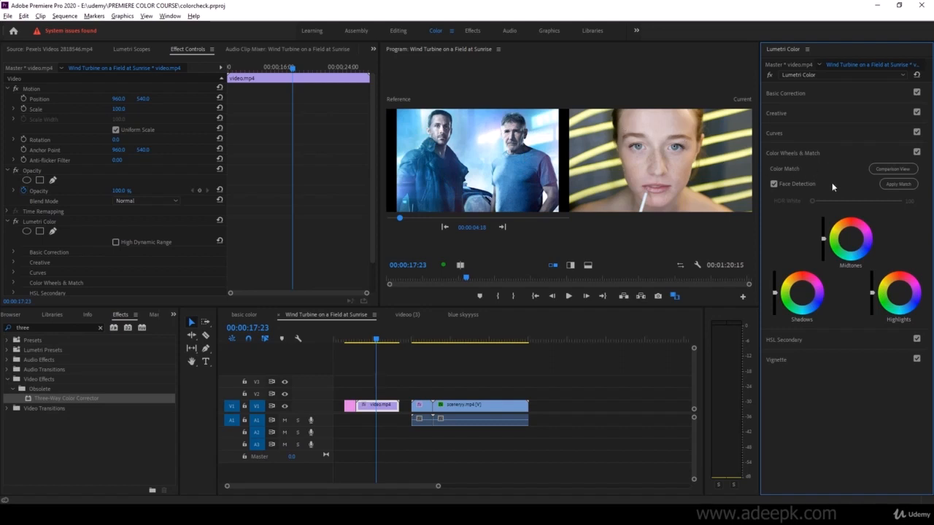
- Step the reference frame through the sequence's edit points and back to the two-men shot at 00:00:04:18
left_click(889, 187)
left_click(500, 227)
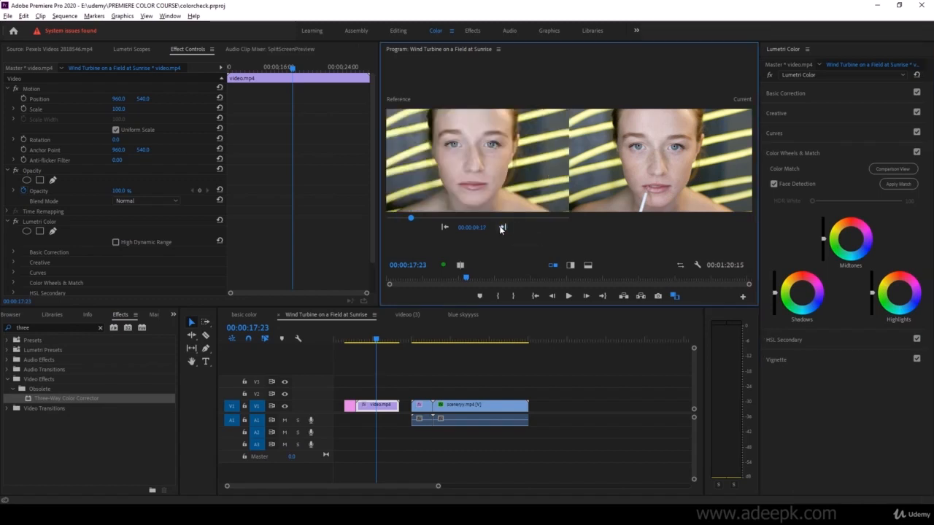
left_click(500, 227)
left_click(501, 227)
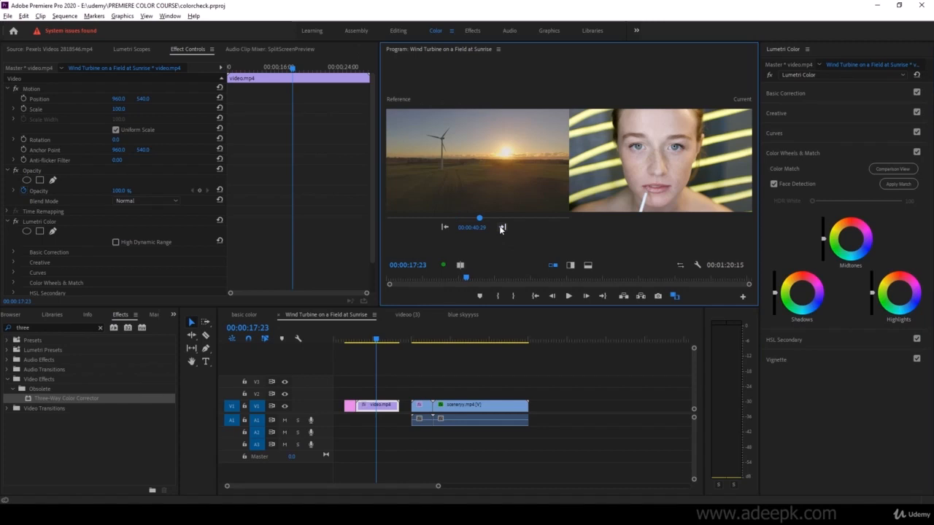
left_click(500, 227)
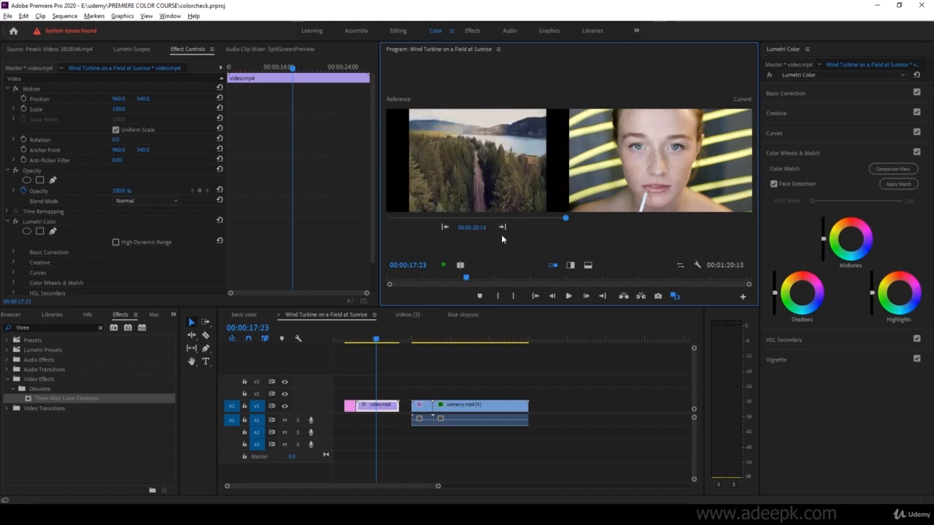
left_click(443, 226)
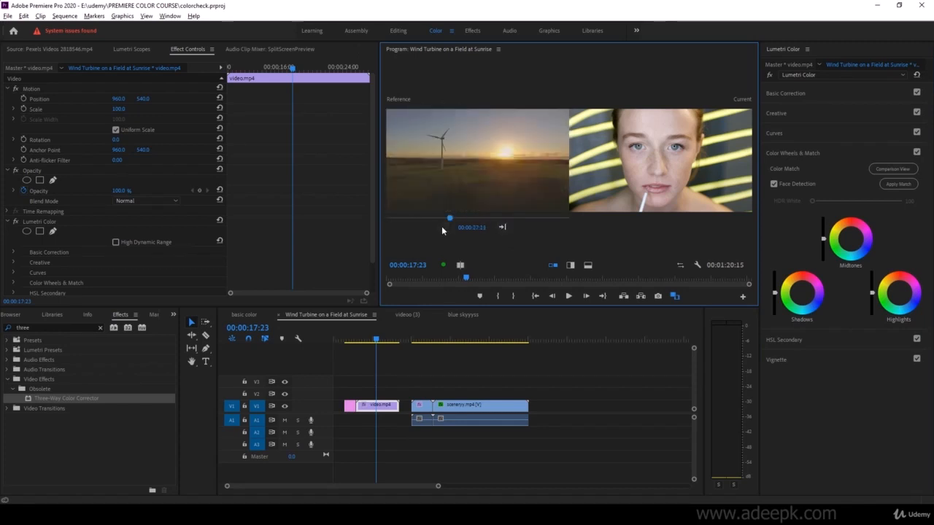
left_click(443, 227)
left_click(444, 228)
left_click(444, 227)
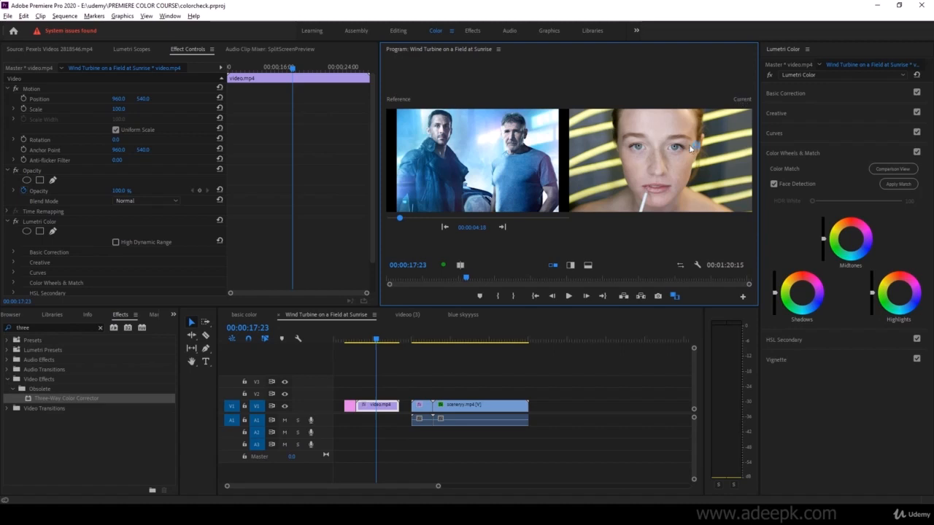
- Apply the color match from the two-men reference to the video.mp4 clip and shift the Midtones wheel slightly toward red
left_click(892, 184)
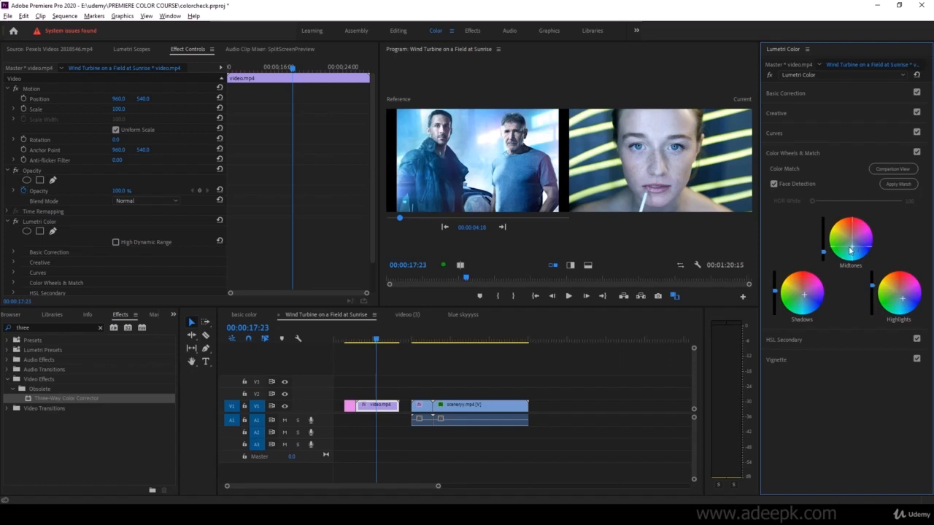
left_click_drag(852, 247, 850, 233)
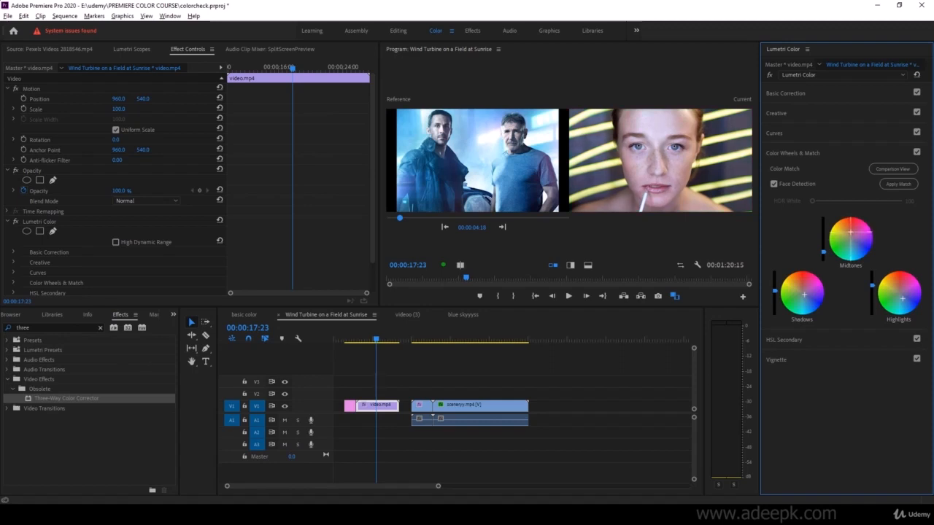
left_click_drag(850, 233, 850, 234)
- Toggle the Lumetri Color effect off and on repeatedly to compare the matched clip with the original
left_click(768, 75)
left_click(768, 76)
left_click(769, 75)
left_click(768, 76)
left_click(768, 76)
left_click(768, 76)
left_click(768, 76)
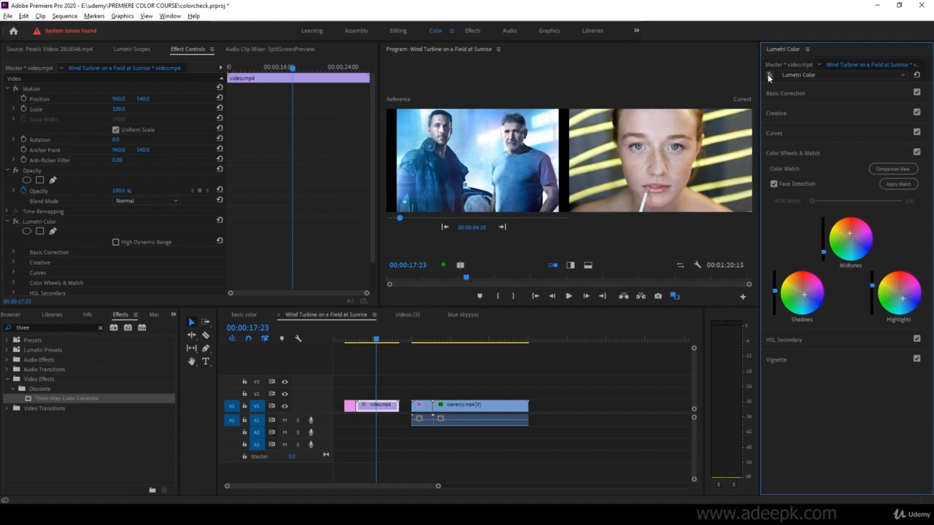
left_click(768, 76)
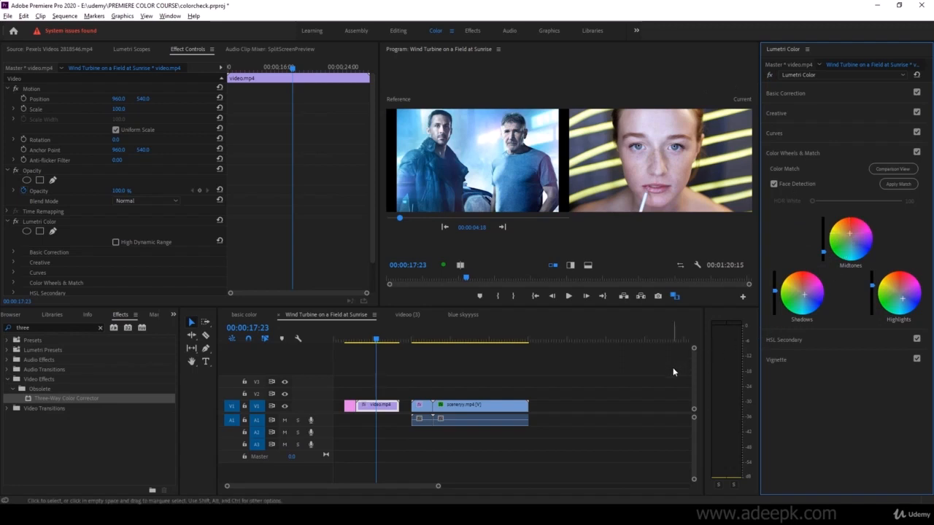
- Switch the comparison to a vertical split with the divider slightly left of centre, and shift the Highlights wheel further toward blue
left_click(571, 266)
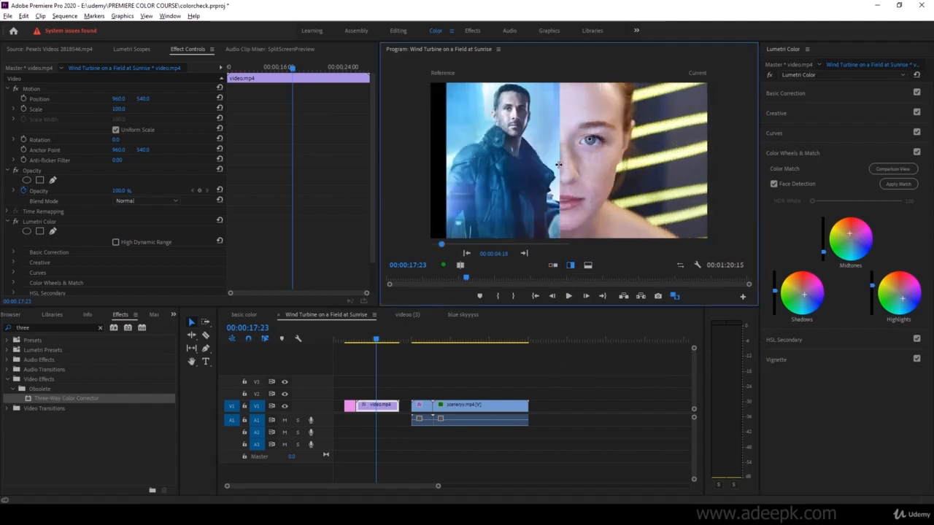
mouse_move(558, 164)
left_mouse_down()
mouse_move(599, 164)
mouse_move(560, 164)
left_mouse_up()
left_click_drag(899, 298, 906, 301)
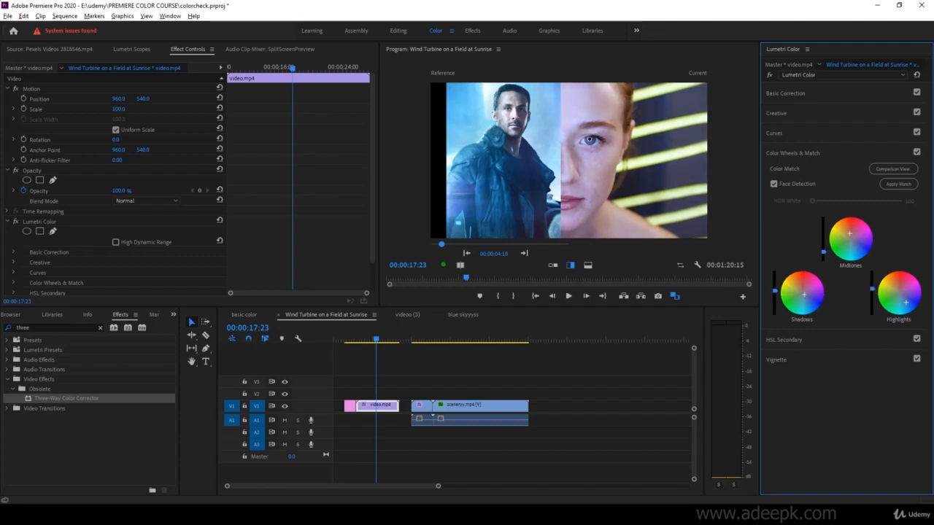
- Shift the Shadows wheel toward blue and raise its luminance slider
left_click_drag(805, 295, 806, 294)
left_click_drag(805, 297, 807, 300)
left_click_drag(807, 301, 806, 301)
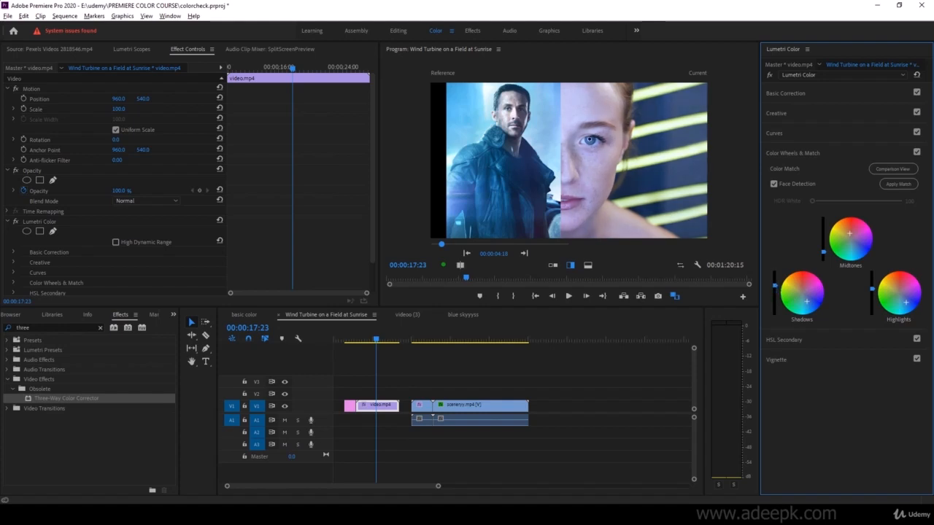
left_click_drag(774, 294, 775, 282)
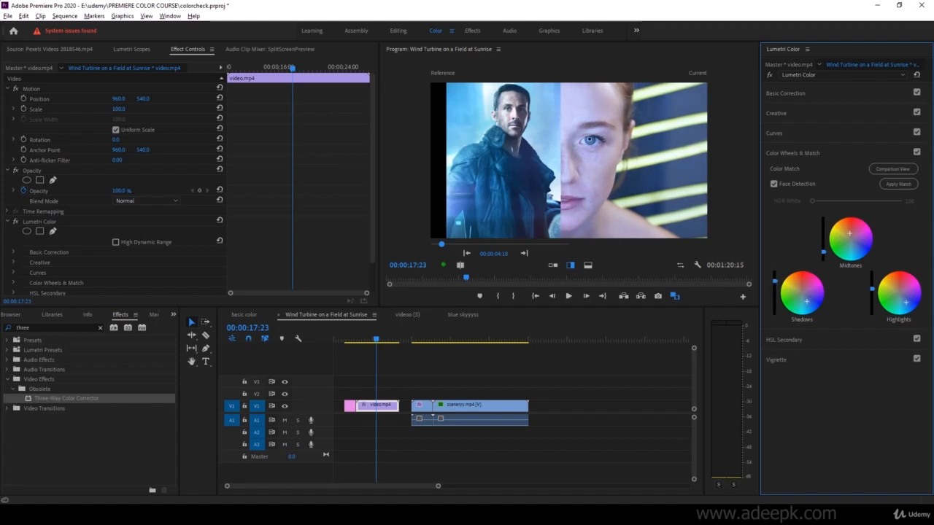
- View the comparison as a horizontal split with the divider slightly lower, and return to the side-by-side layout
left_click(588, 265)
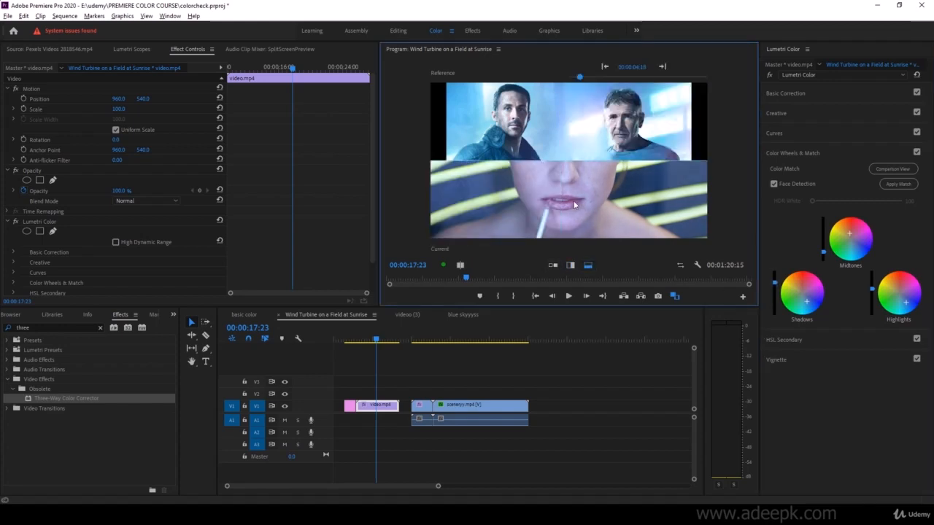
mouse_move(572, 158)
left_mouse_down()
mouse_move(573, 192)
mouse_move(580, 141)
mouse_move(576, 188)
mouse_move(574, 165)
left_mouse_up()
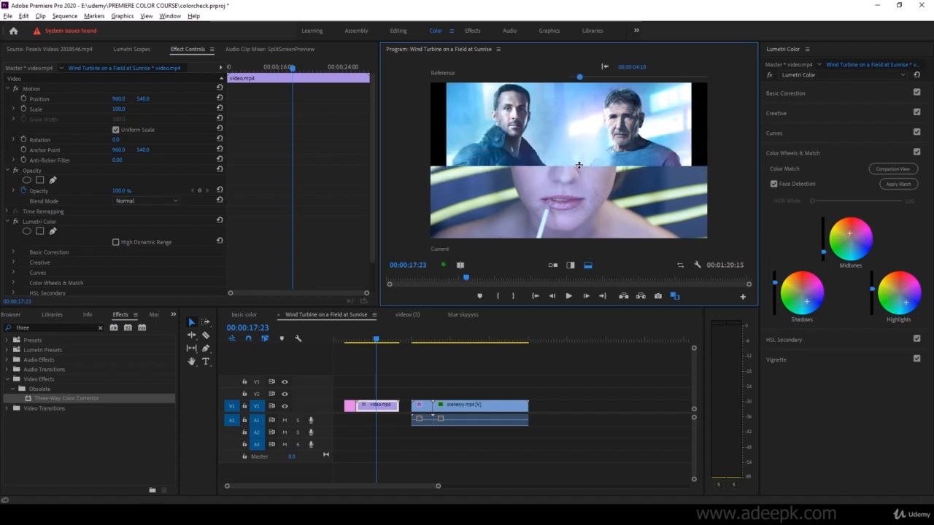
left_click(551, 265)
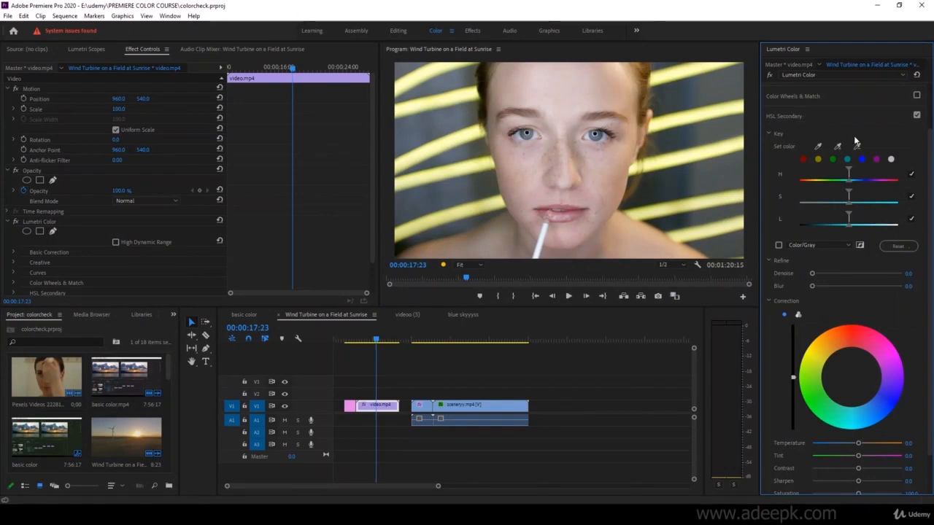
- Sample the woman's cheek as the HSL Secondary key color and turn on the Color/Gray mask view
scroll(793, 95, "up", 2)
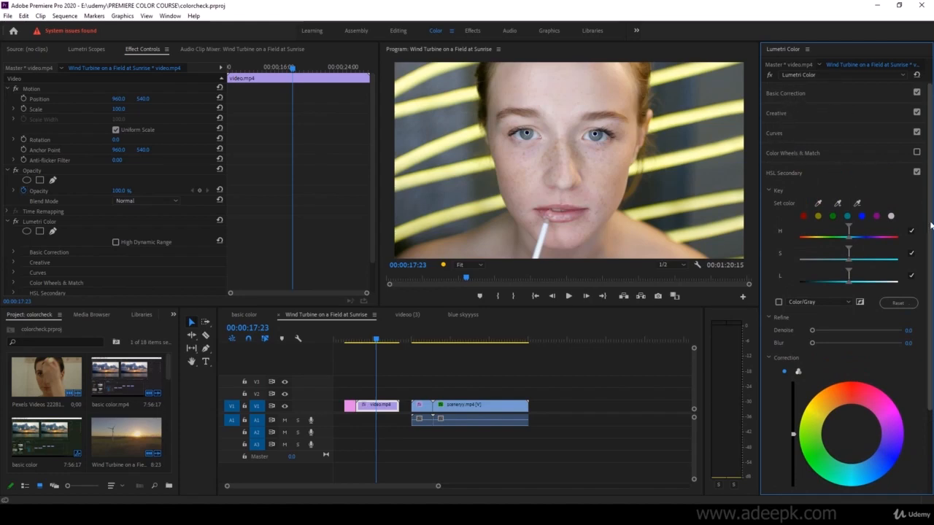
scroll(923, 215, "down", 1)
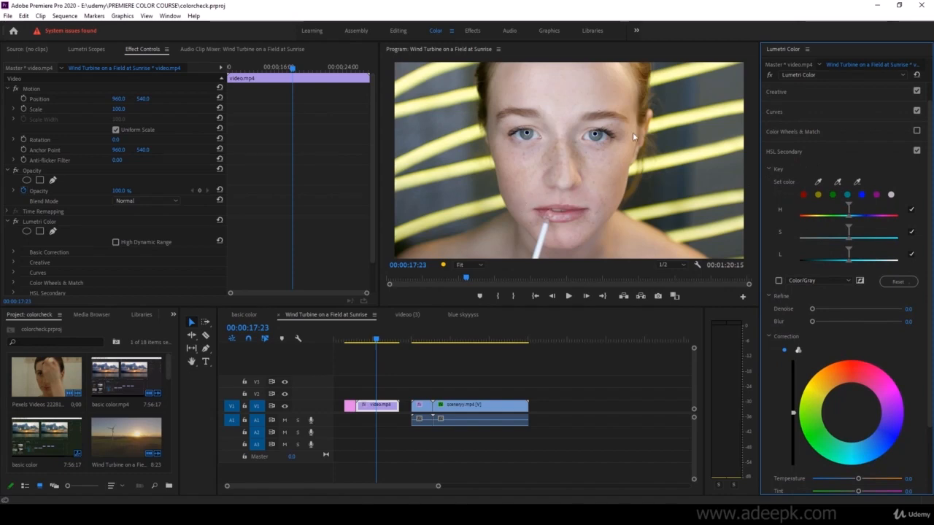
left_click(820, 182)
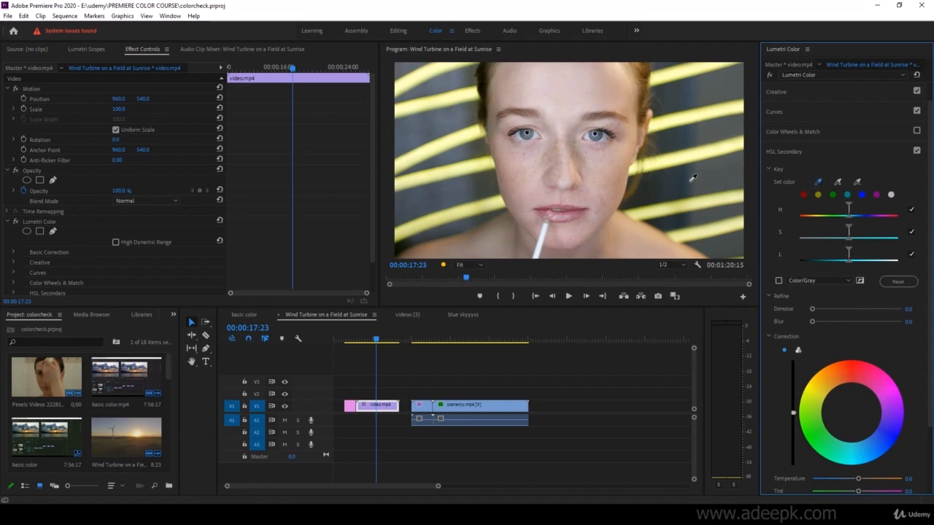
left_click(614, 172)
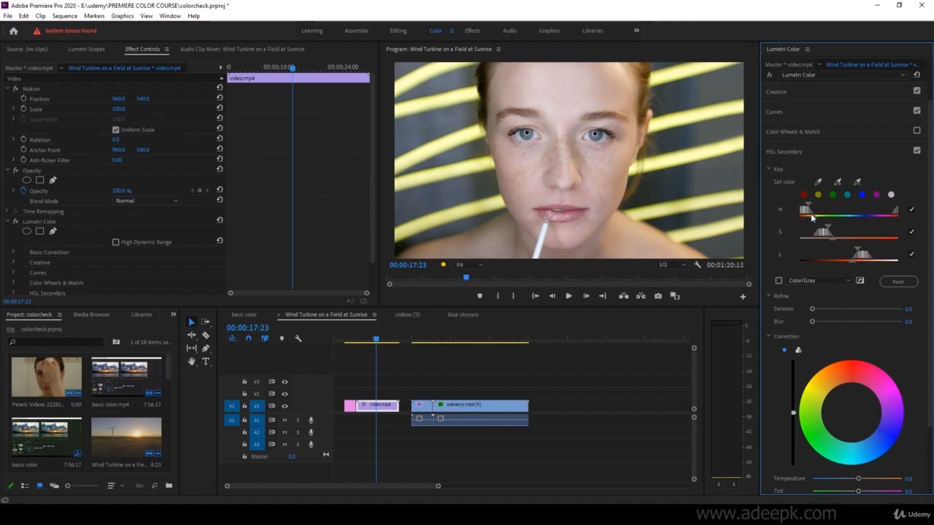
left_click(778, 281)
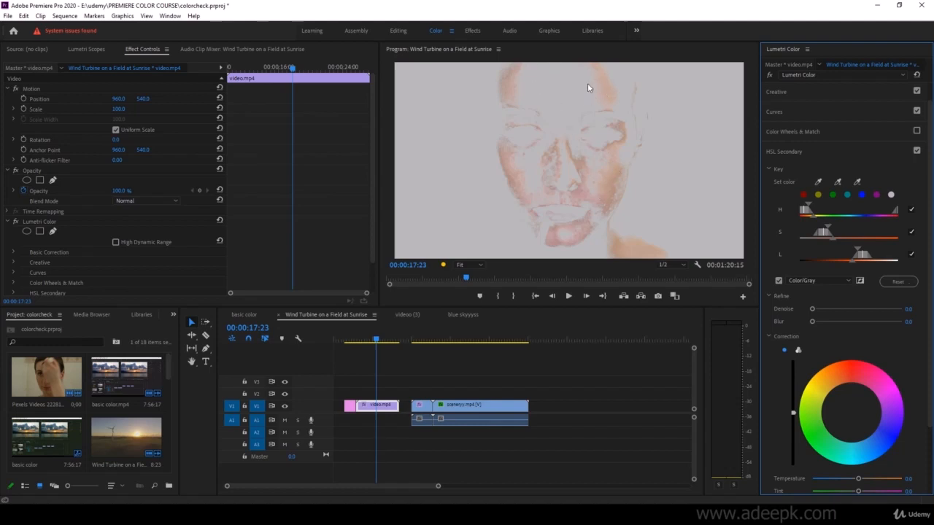
- Add more skin tones to the HSL key by sampling both cheeks, the forehead and the area beside the nose
left_click(838, 181)
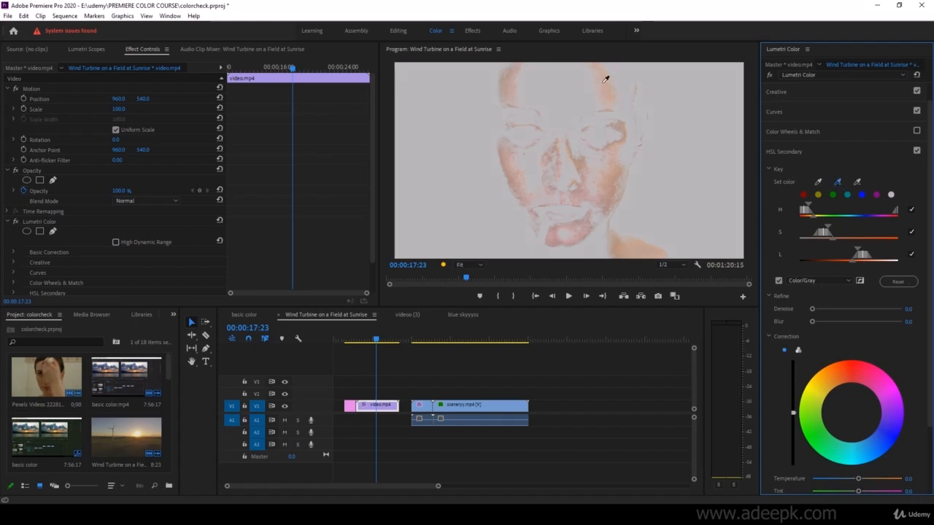
left_click(607, 184)
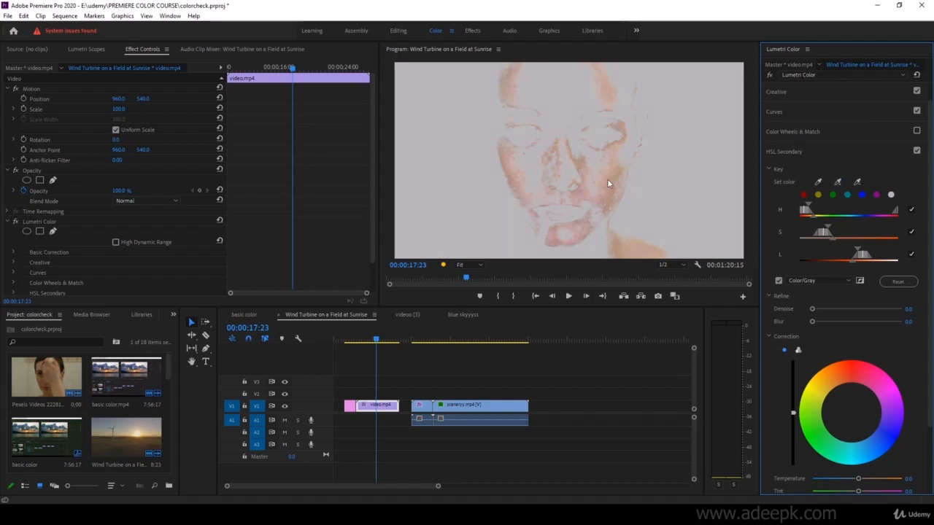
left_click(839, 182)
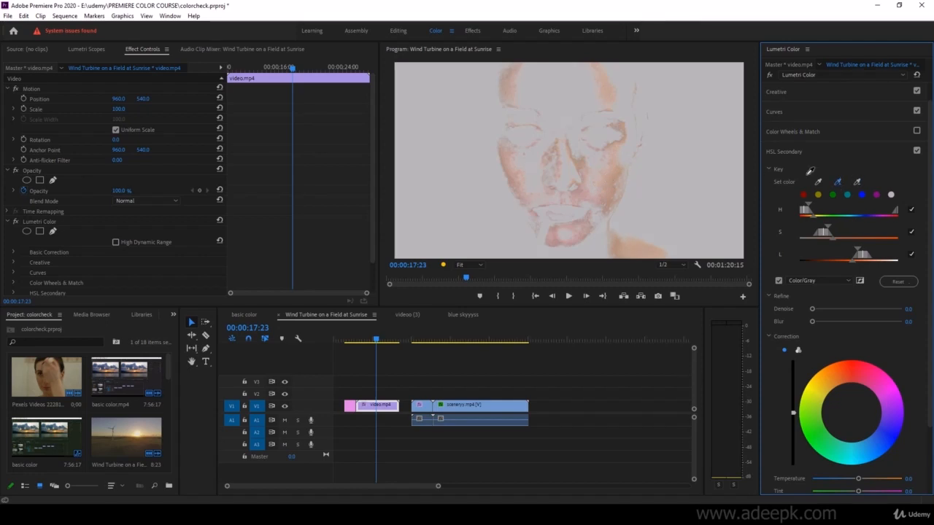
left_click(607, 90)
left_click(838, 183)
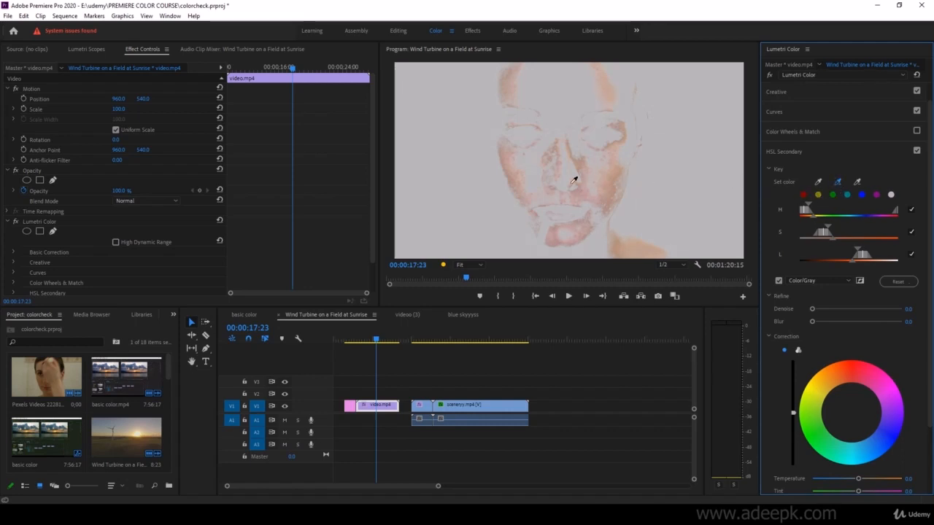
left_click(531, 167)
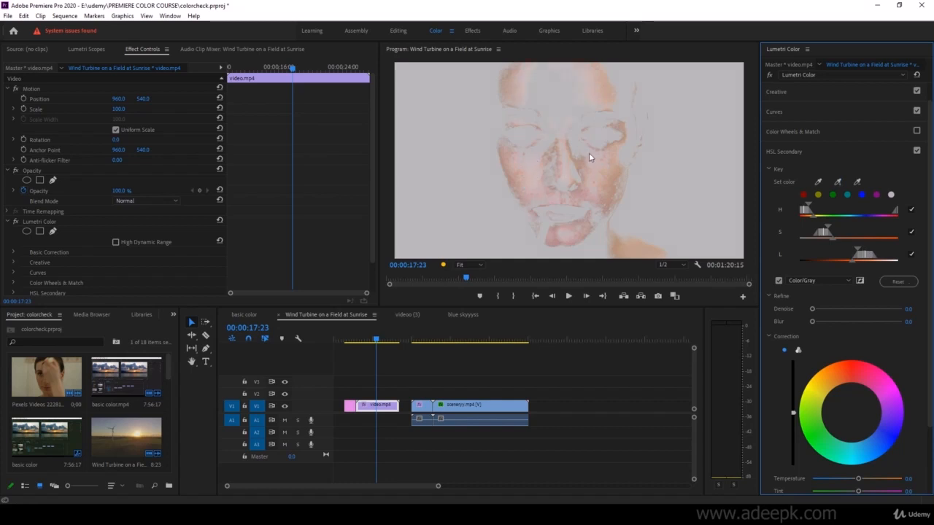
left_click(838, 184)
left_click(558, 93)
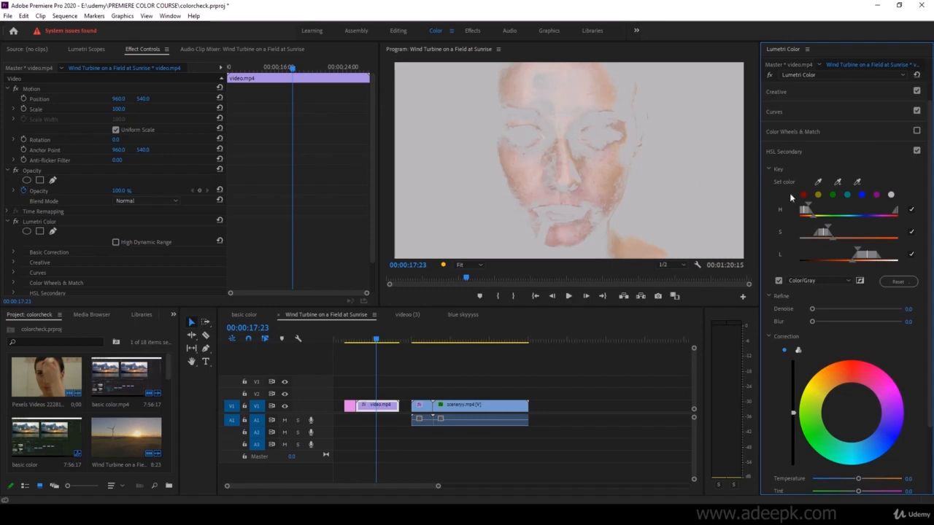
left_click(838, 181)
left_click(583, 146)
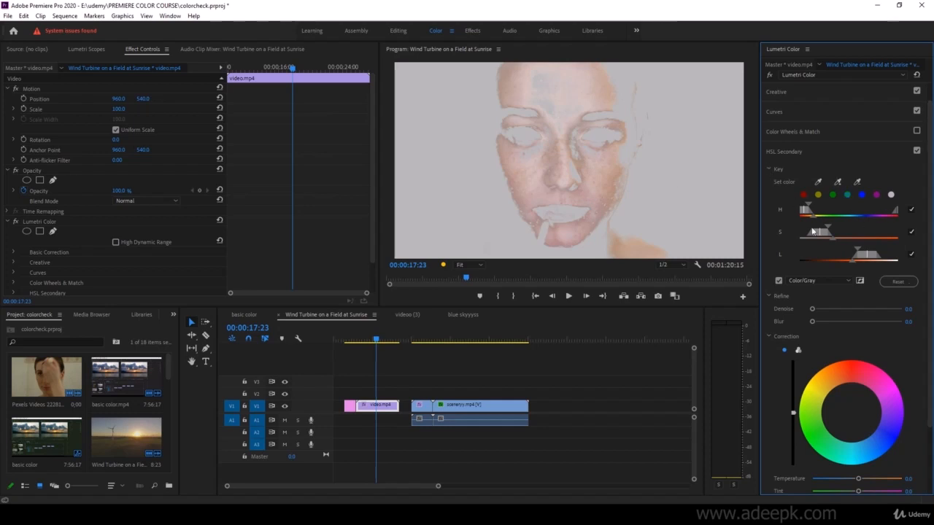
- Turn off the Color/Gray mask view and shift the HSL Secondary correction wheel toward yellow
left_click(778, 280)
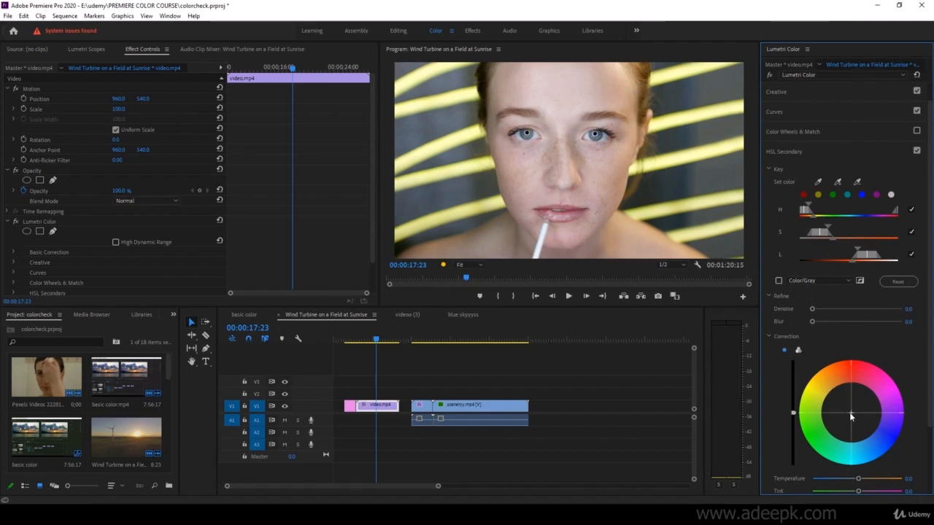
mouse_move(851, 413)
left_mouse_down()
mouse_move(836, 410)
mouse_move(836, 395)
mouse_move(838, 407)
left_mouse_up()
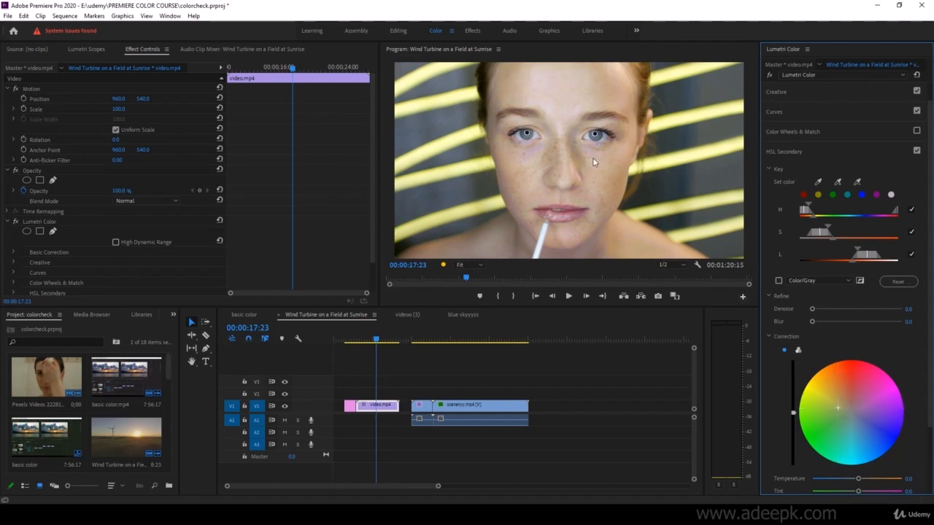
- Add the tones beneath the woman's eye and on her forehead to the HSL key using the Color/Gray mask, and turn the mask view off
left_click(778, 280)
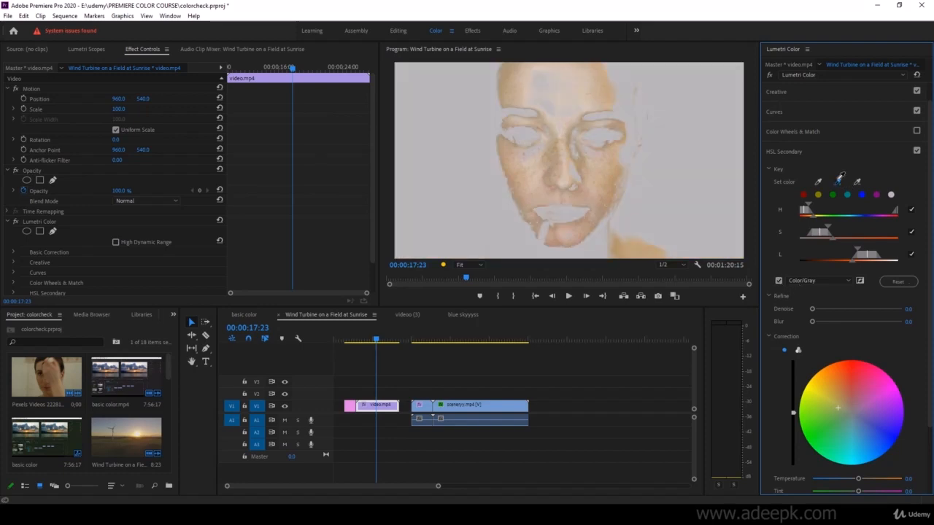
left_click(839, 181)
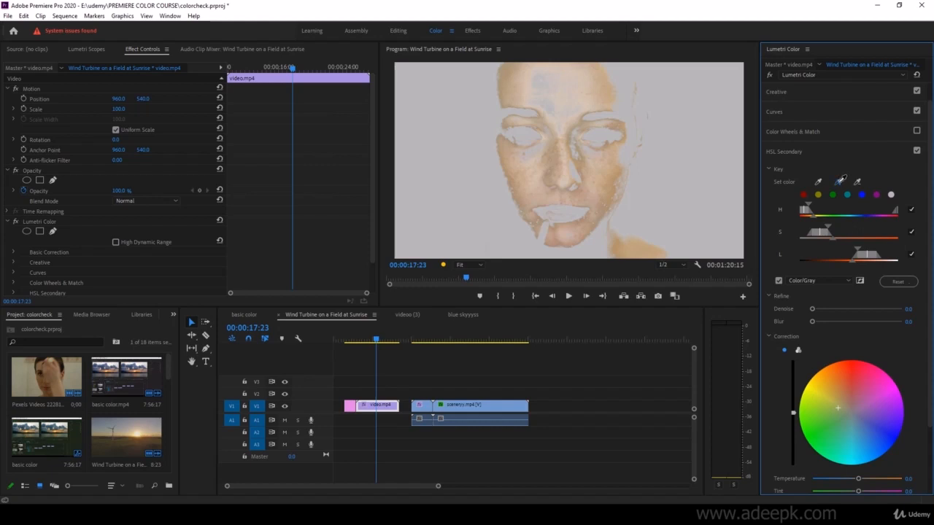
left_click(534, 151)
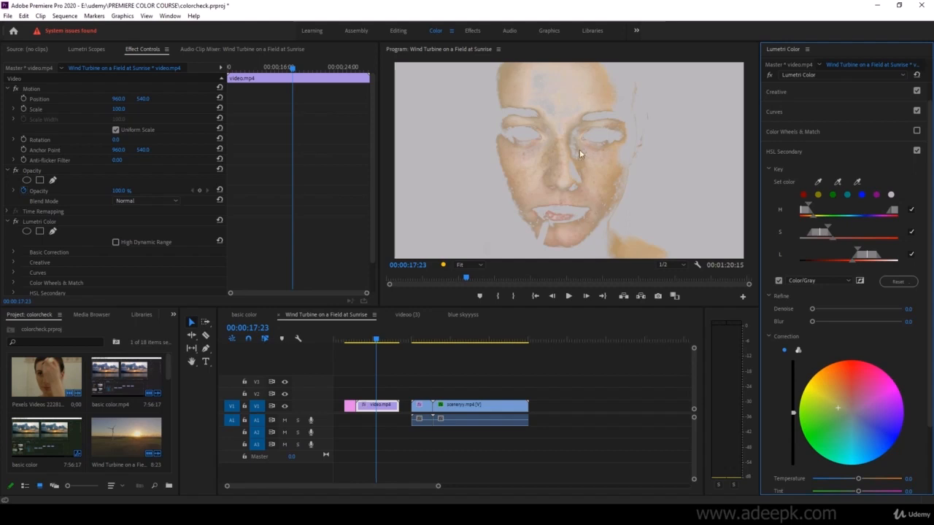
left_click(838, 182)
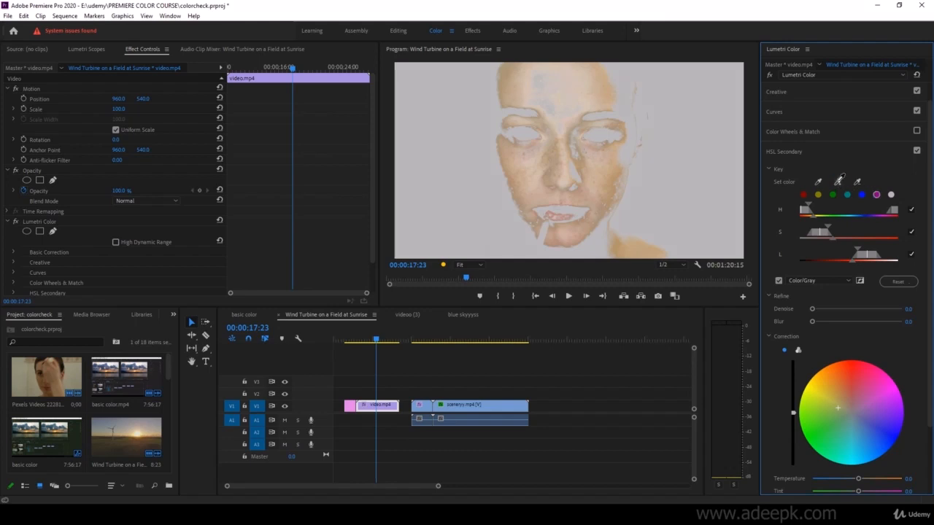
left_click(548, 102)
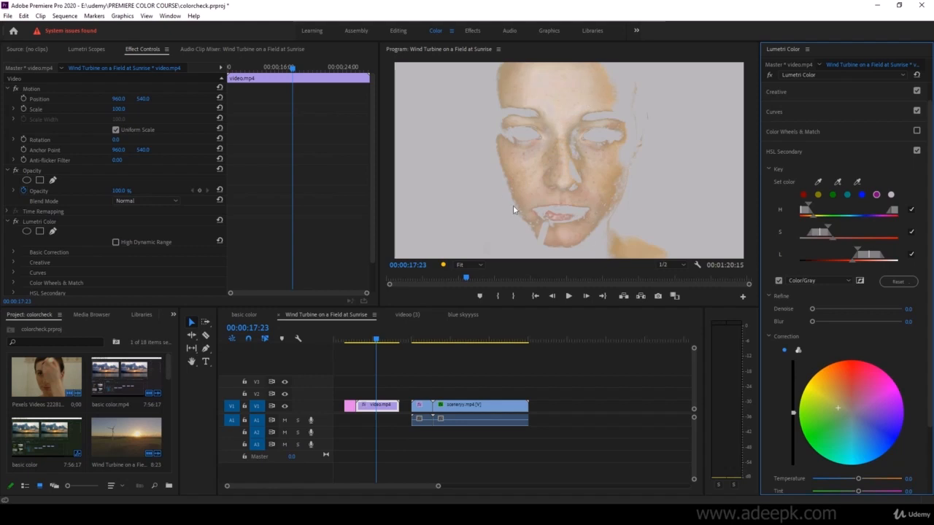
left_click(779, 281)
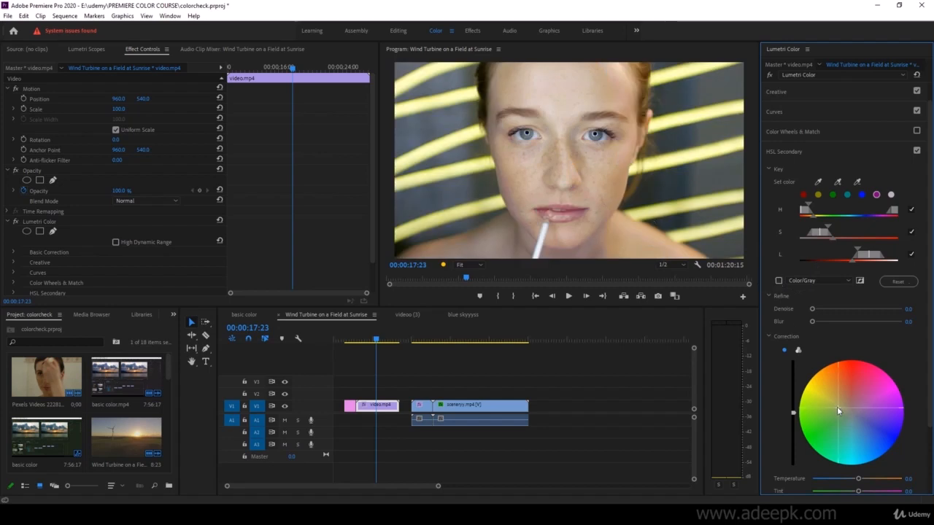
- View the three-way midtones, shadows and highlights correction wheels, and return to the single correction wheel
left_click(799, 351)
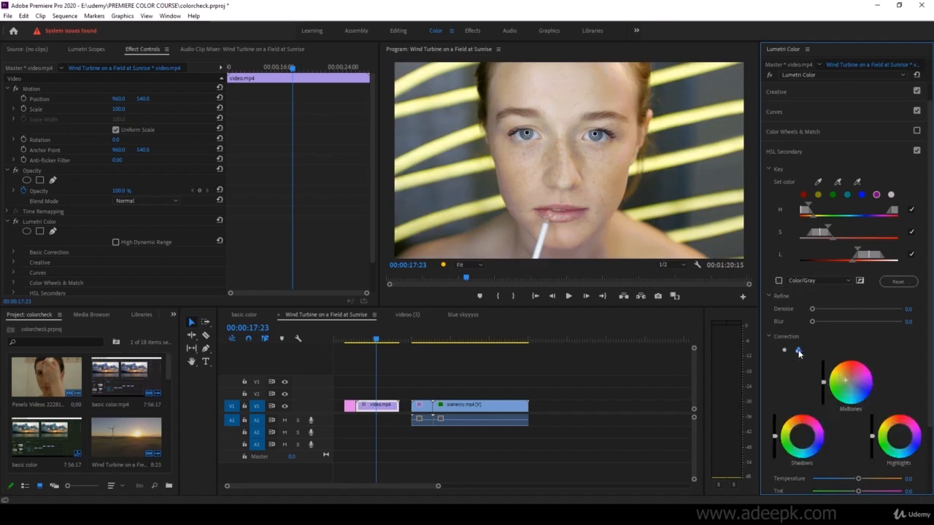
left_click(784, 350)
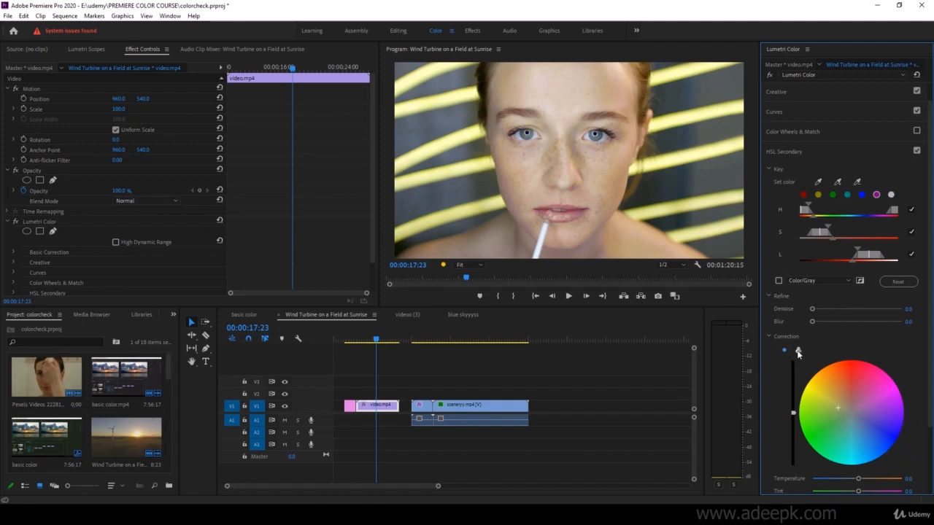
left_click(798, 352)
left_click(784, 350)
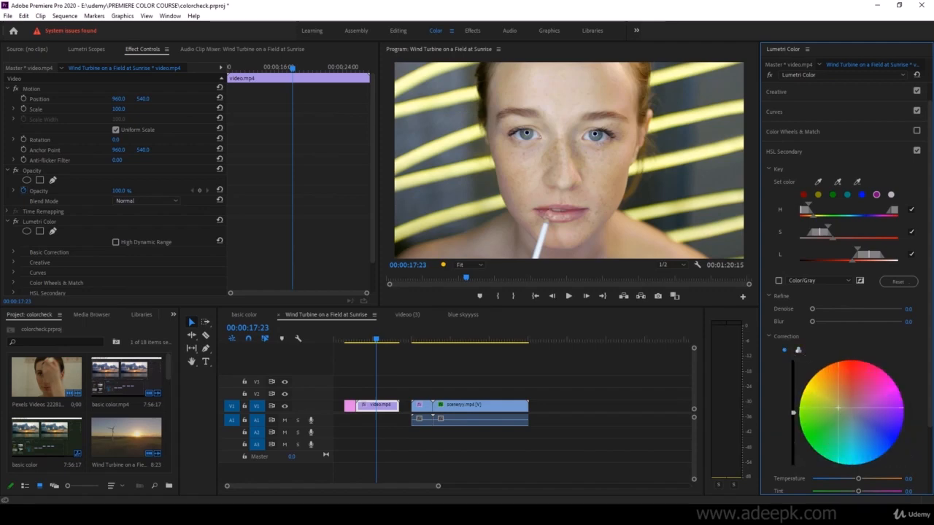
- Shift the HSL Secondary correction wheel toward orange and raise the skin tone's saturation to 109.2
mouse_move(838, 408)
left_mouse_down()
mouse_move(829, 394)
mouse_move(841, 394)
left_mouse_up()
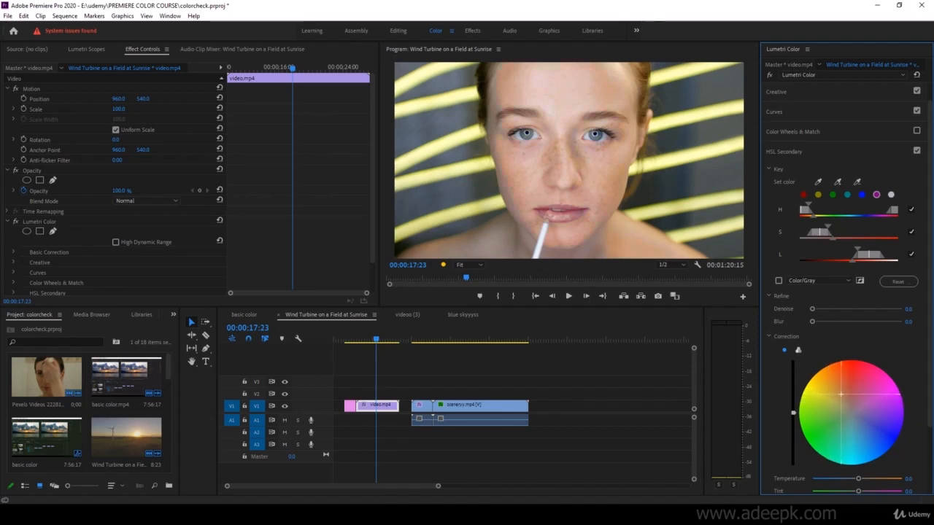
scroll(925, 436, "down", 4)
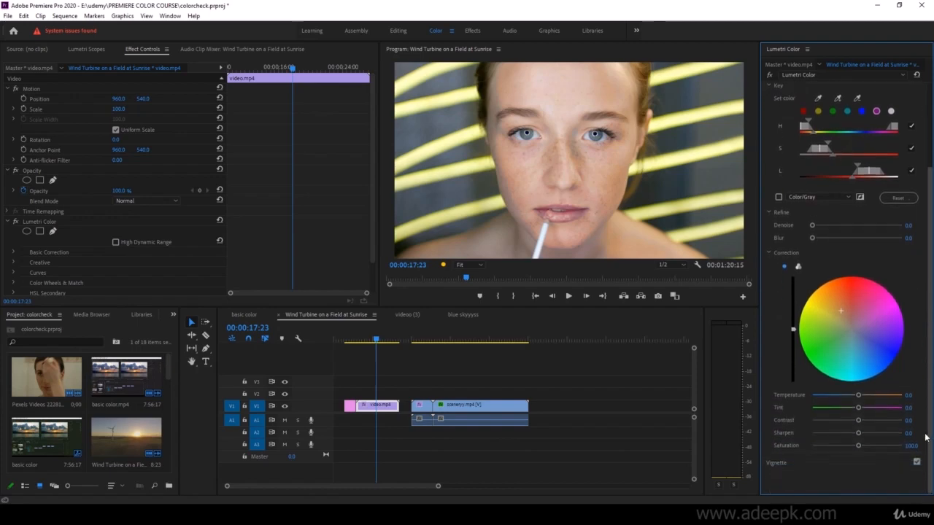
mouse_move(861, 448)
left_mouse_down()
mouse_move(872, 449)
mouse_move(856, 442)
mouse_move(865, 448)
left_mouse_up()
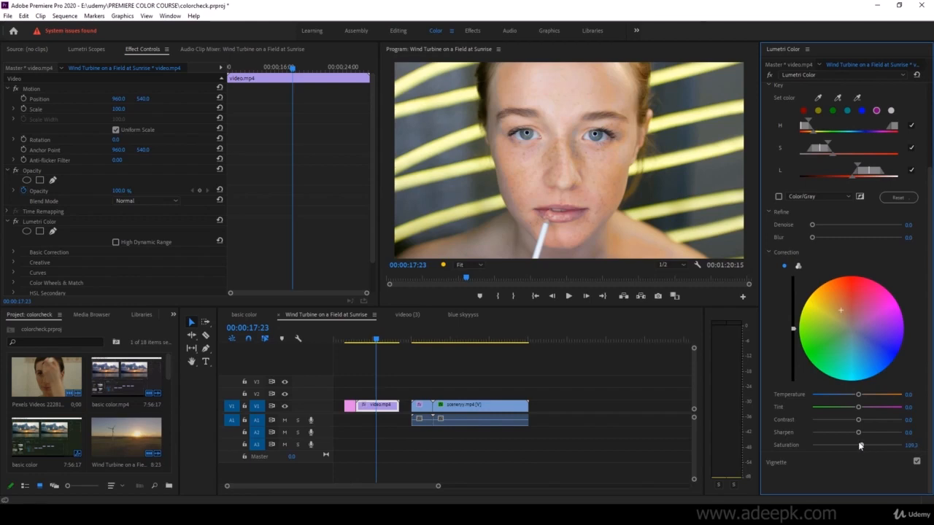
- Refine the skin-tone key with Denoise 6.5 and Blur 7.5, leaving the Color/Gray mask view off
mouse_move(812, 226)
left_mouse_down()
mouse_move(834, 225)
mouse_move(818, 226)
mouse_move(839, 239)
mouse_move(822, 240)
left_mouse_up()
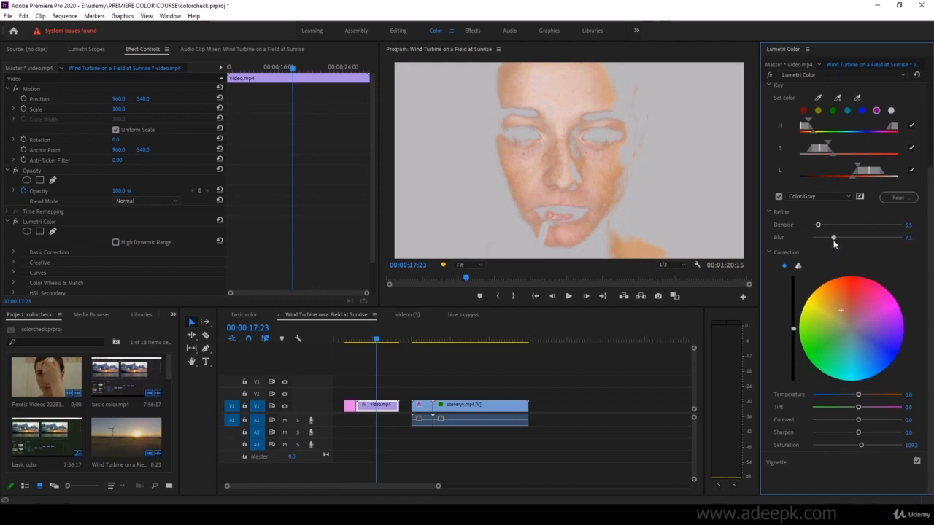
left_click(778, 197)
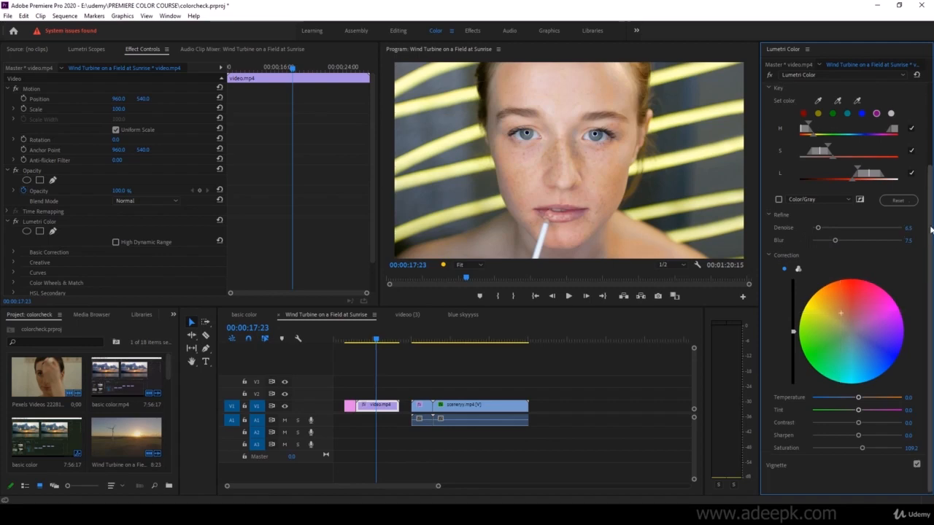
- Compare the woman's face with the HSL Secondary correction disabled and enabled several times, leaving it enabled
scroll(925, 218, "up", 1)
left_click(916, 102)
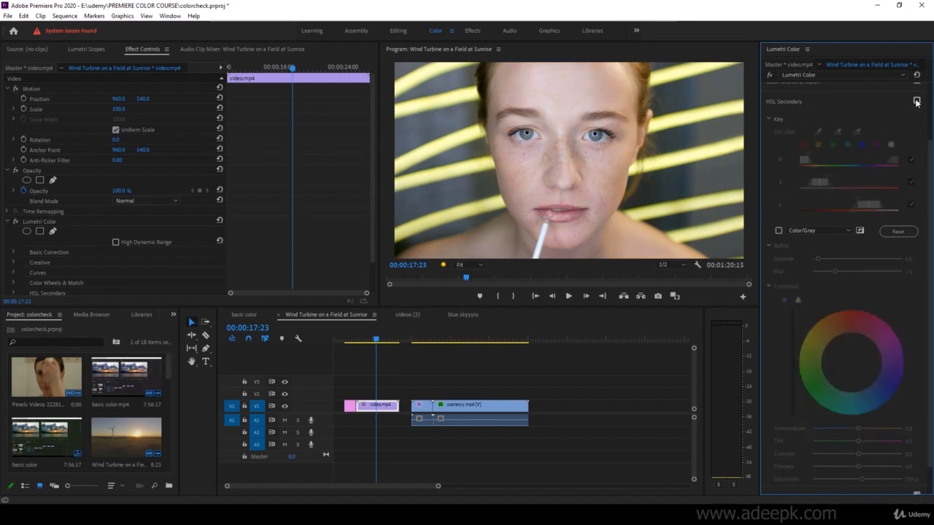
left_click(917, 101)
left_click(916, 102)
left_click(917, 101)
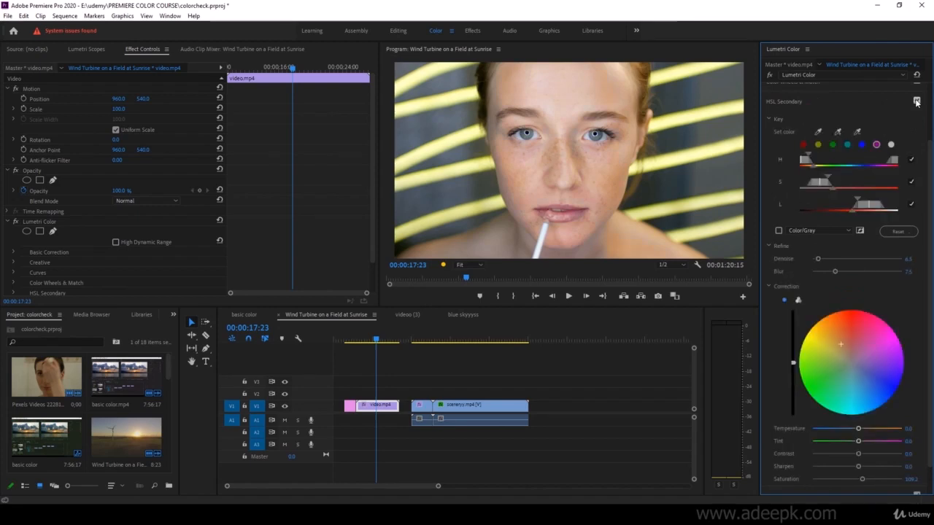
left_click(916, 102)
left_click(916, 101)
left_click(916, 102)
left_click(916, 102)
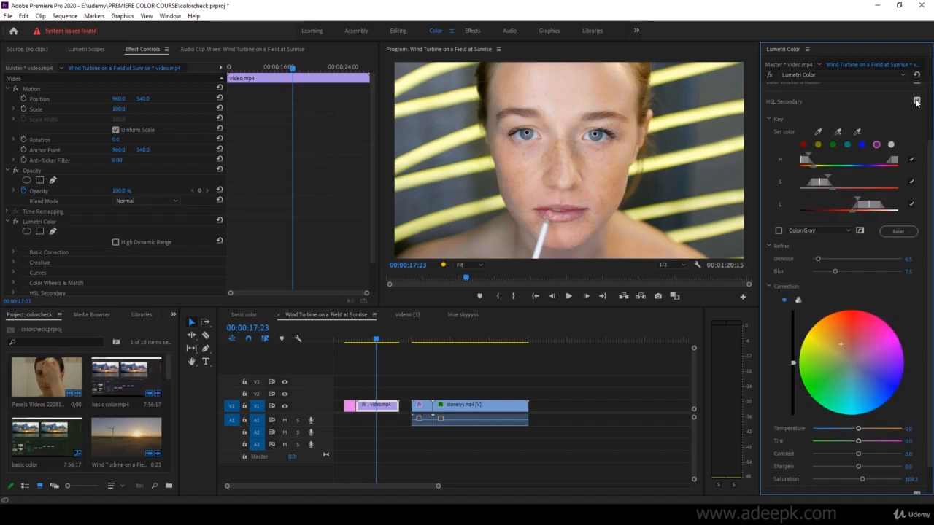
- Switch to the videoo (3) sequence, sample the red dress as the HSL Secondary key color and turn on the Color/Gray mask view
left_click(407, 315)
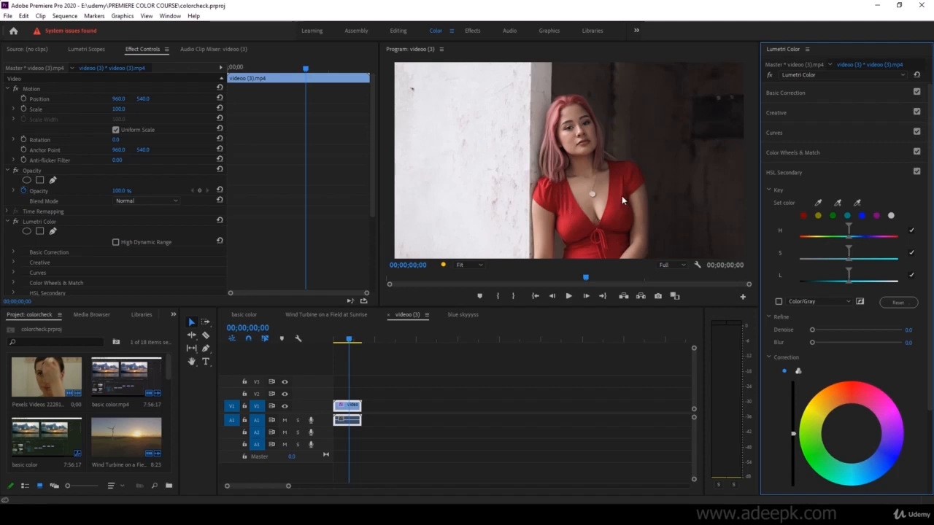
left_click(818, 202)
left_click(619, 196)
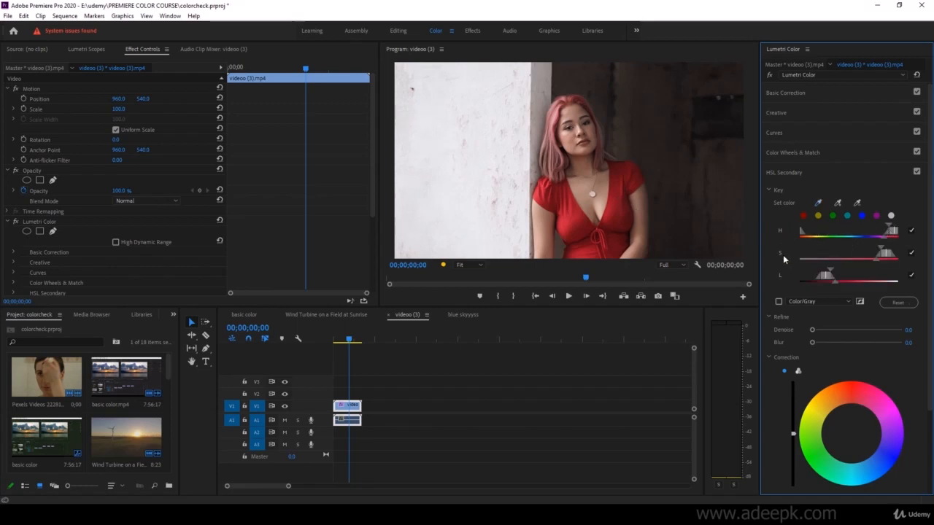
left_click(778, 301)
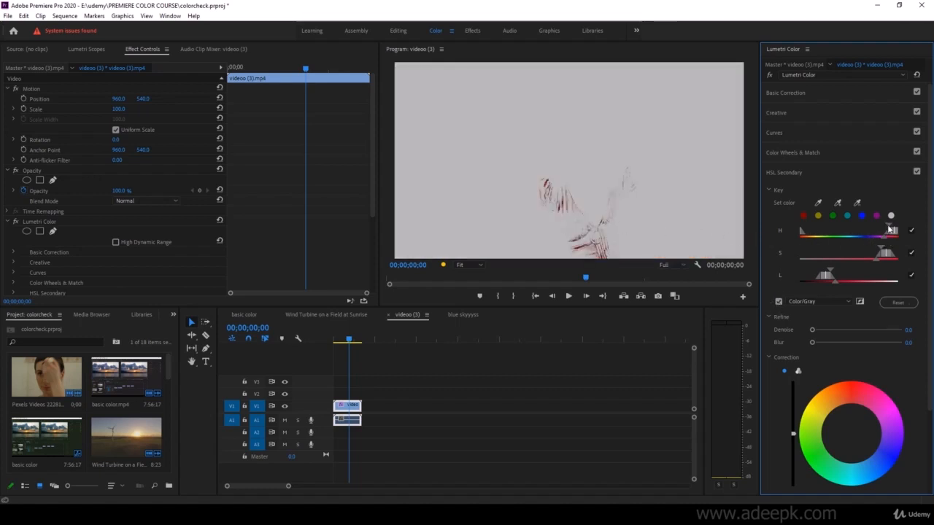
- Widen the key's hue, saturation and lightness ranges until the mask covers the whole dress
left_click_drag(889, 227, 887, 227)
left_click_drag(876, 264, 846, 257)
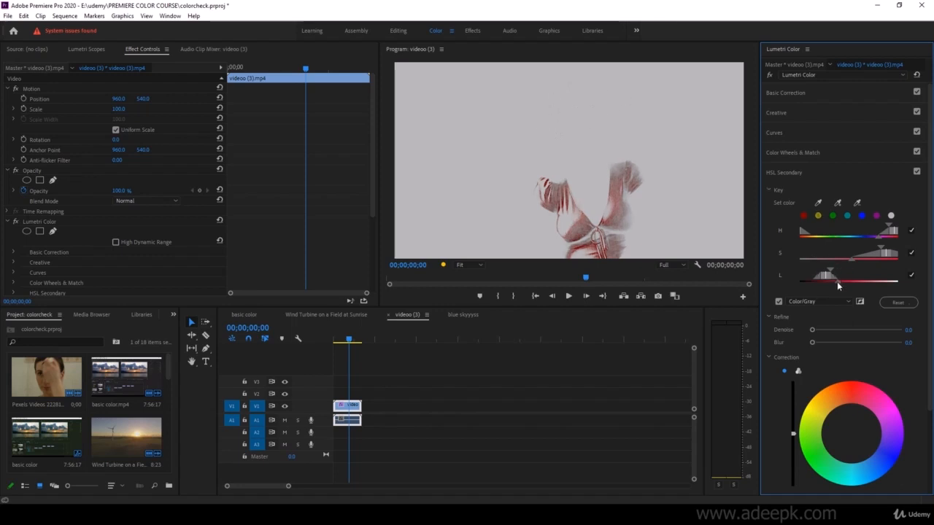
left_click_drag(837, 281, 859, 281)
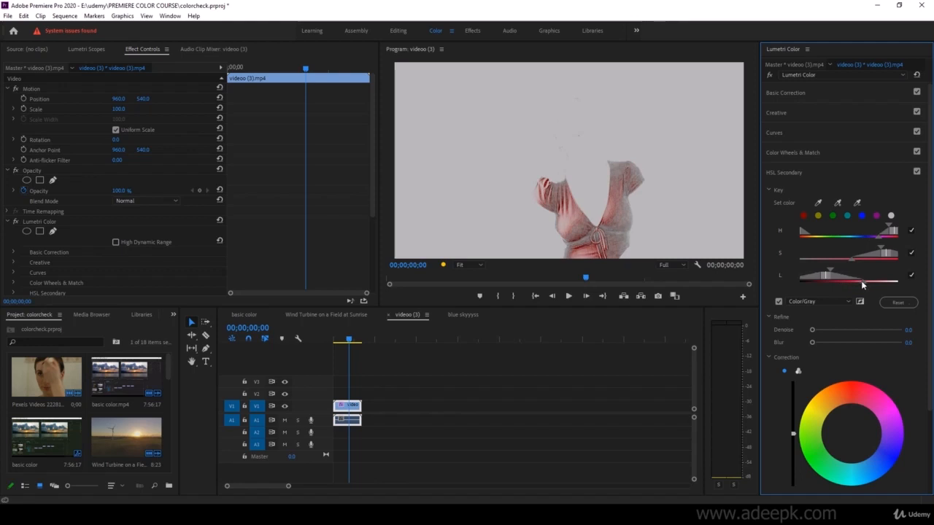
mouse_move(868, 281)
left_mouse_down()
mouse_move(893, 285)
mouse_move(850, 285)
mouse_move(867, 287)
left_mouse_up()
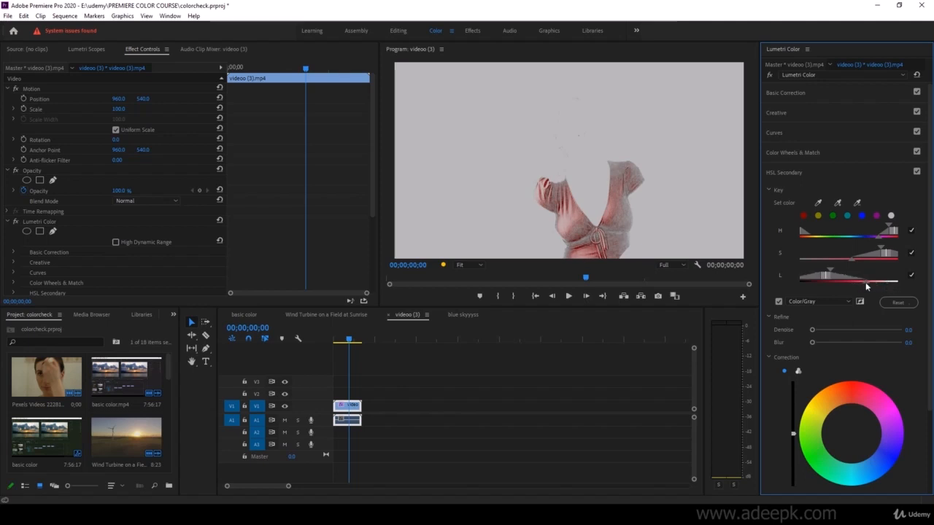
- Turn off the mask view, shift the dress's correction wheel toward blue-violet and set the key's Blur to 2.4
left_click(778, 302)
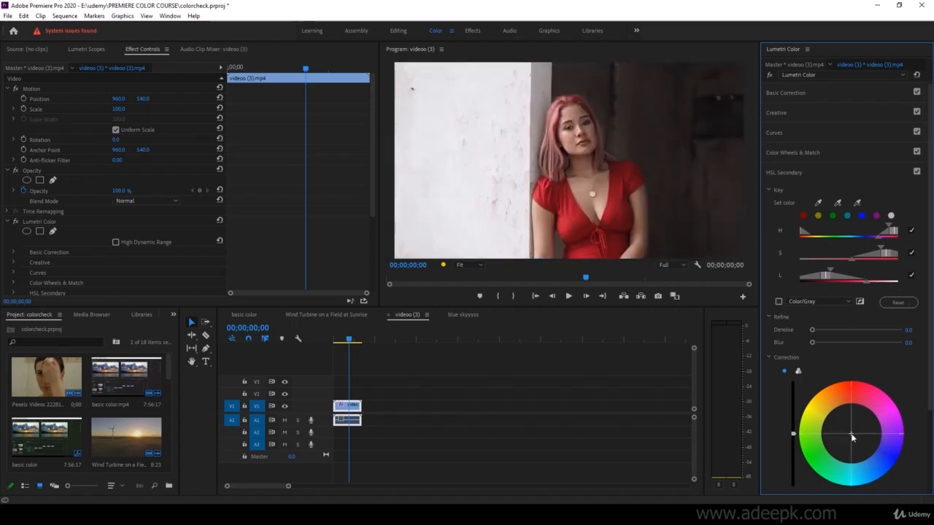
left_click_drag(850, 433, 880, 445)
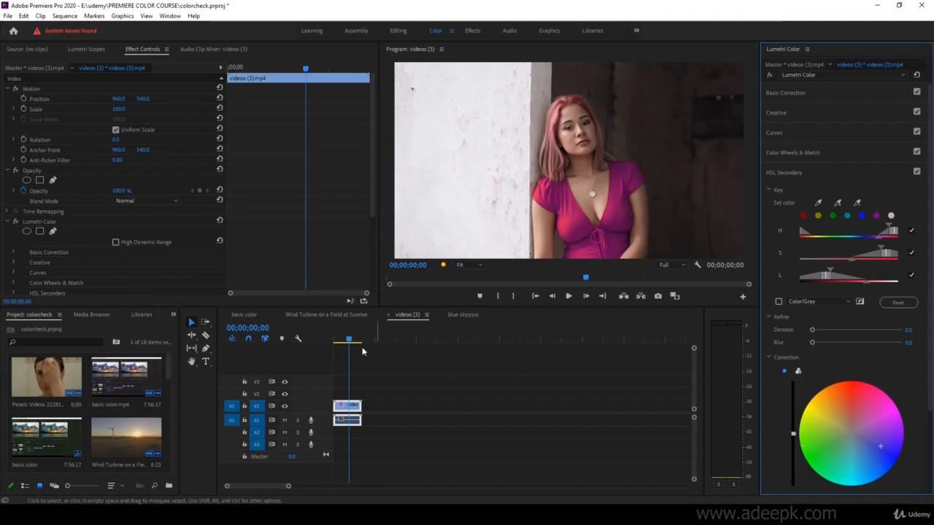
mouse_move(348, 340)
left_mouse_down()
mouse_move(321, 341)
mouse_move(354, 350)
left_mouse_up()
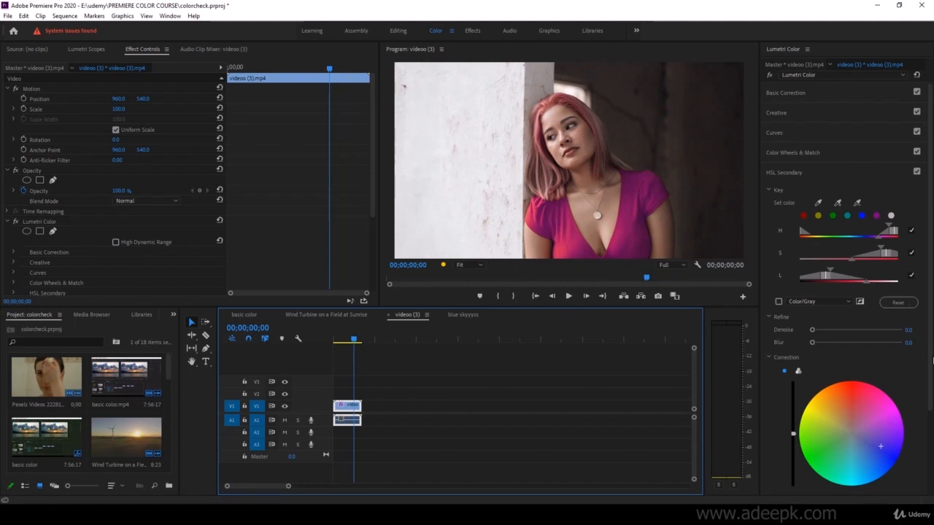
mouse_move(814, 344)
left_mouse_down()
mouse_move(832, 344)
mouse_move(818, 344)
left_mouse_up()
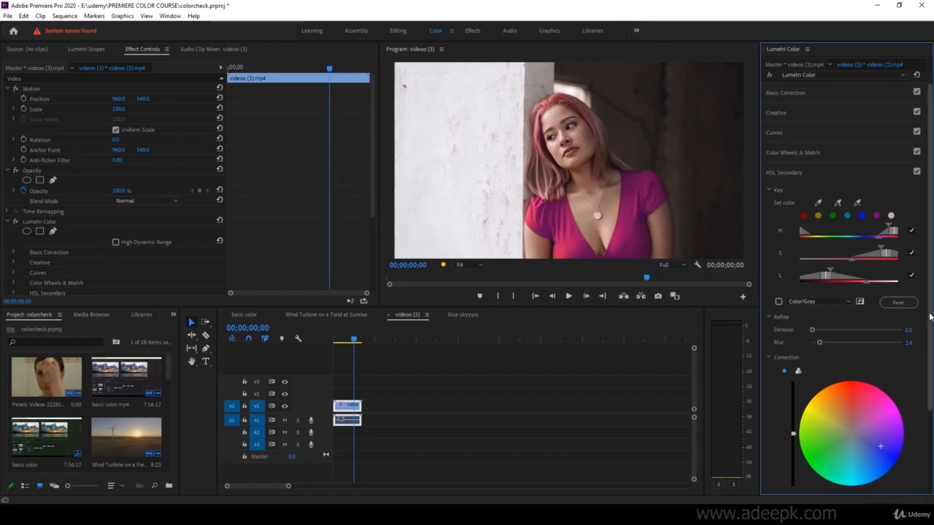
- Try higher saturation and different temperature and tint on the dress correction, and reset all three to their defaults
left_click_drag(930, 316, 929, 407)
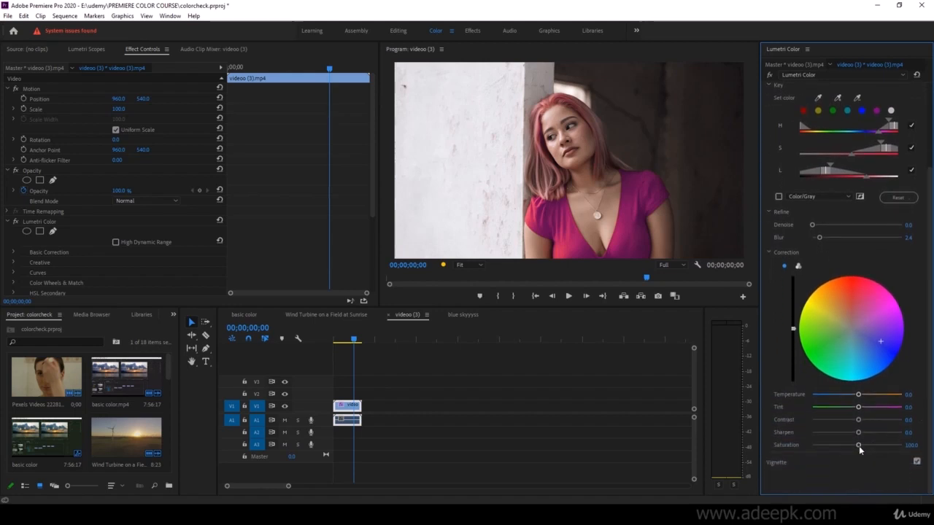
mouse_move(858, 446)
left_mouse_down()
mouse_move(883, 443)
mouse_move(861, 450)
left_mouse_up()
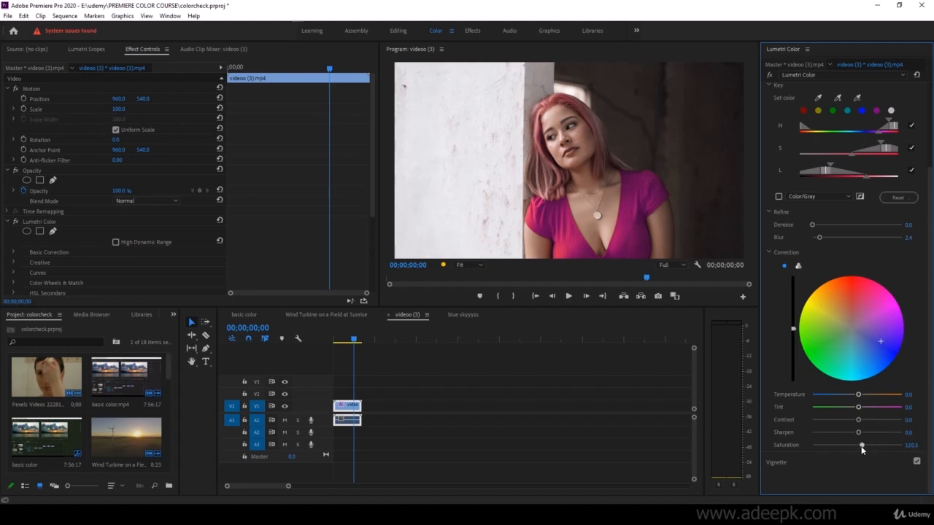
double_click(861, 445)
left_click_drag(859, 394, 822, 410)
double_click(860, 397)
double_click(822, 409)
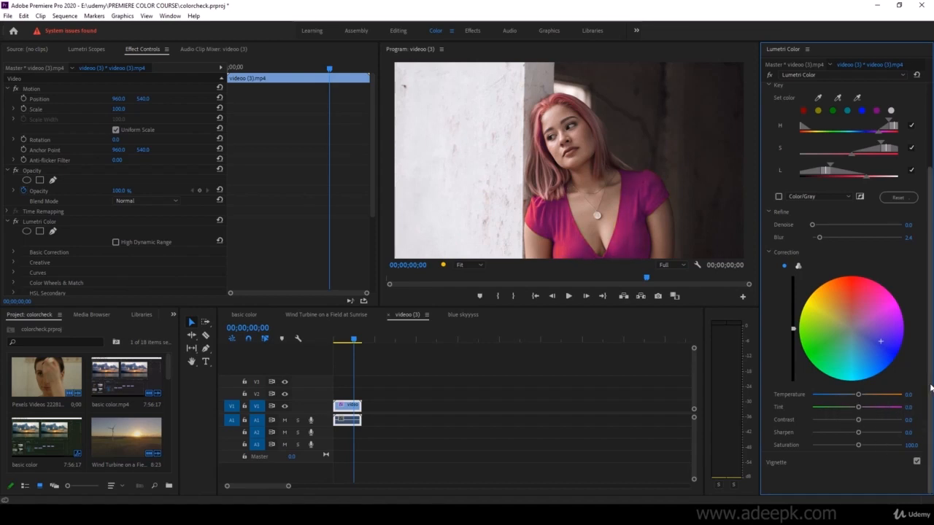
- Add a dark vignette with Amount -2.3, Midpoint about 50.5 and Feather about 64.5, keeping Roundness at its default
left_click(777, 464)
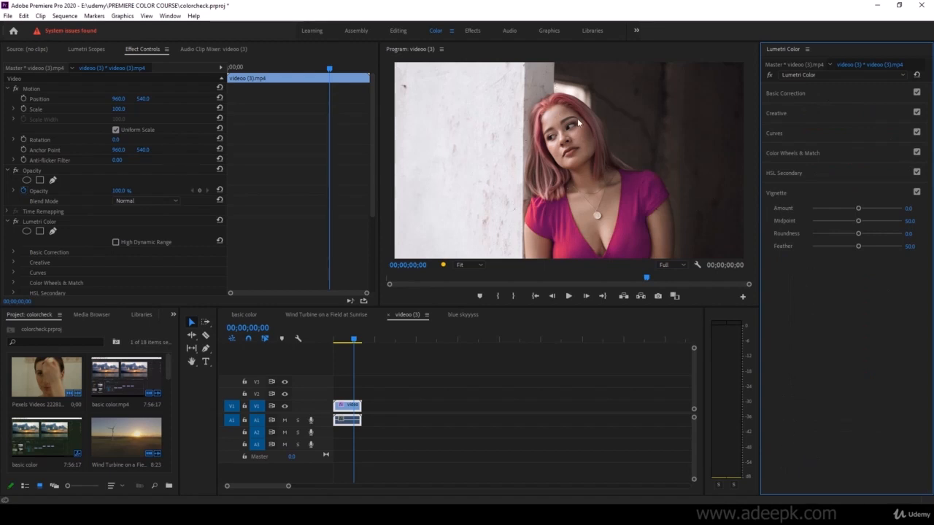
left_click_drag(858, 209, 899, 209)
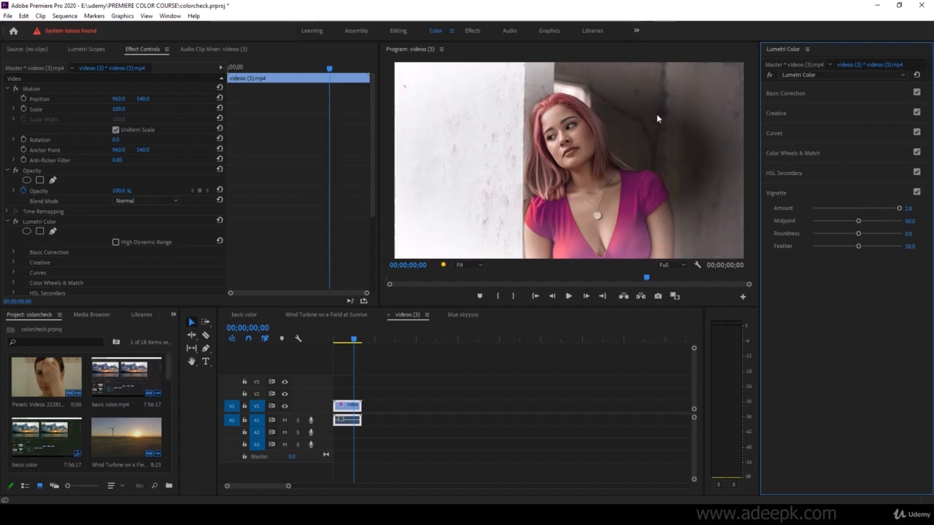
left_click_drag(898, 209, 827, 235)
left_click_drag(838, 236, 869, 246)
double_click(836, 234)
left_click_drag(871, 211, 822, 208)
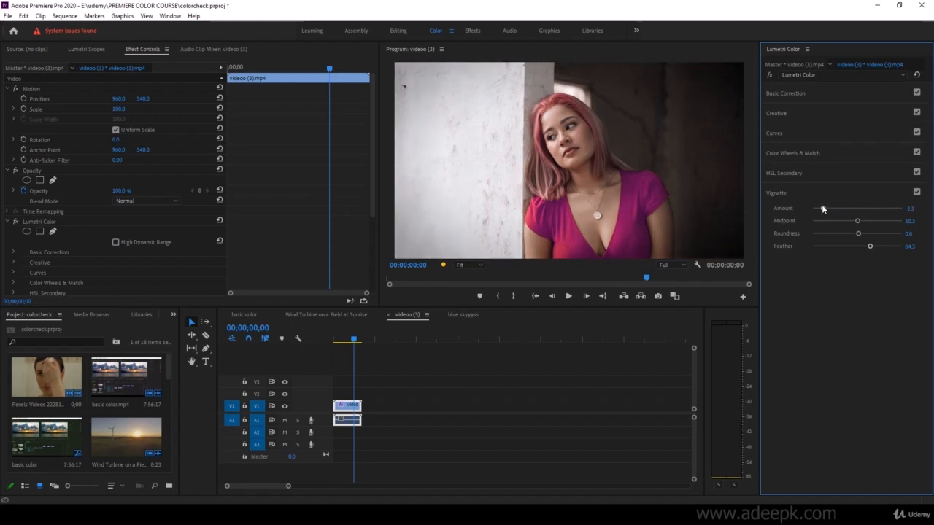
- Compare the clip with the vignette disabled and enabled, and scrub the timeline to review the vignetted shot
left_click(916, 191)
left_click(916, 192)
left_click(916, 193)
left_click(916, 192)
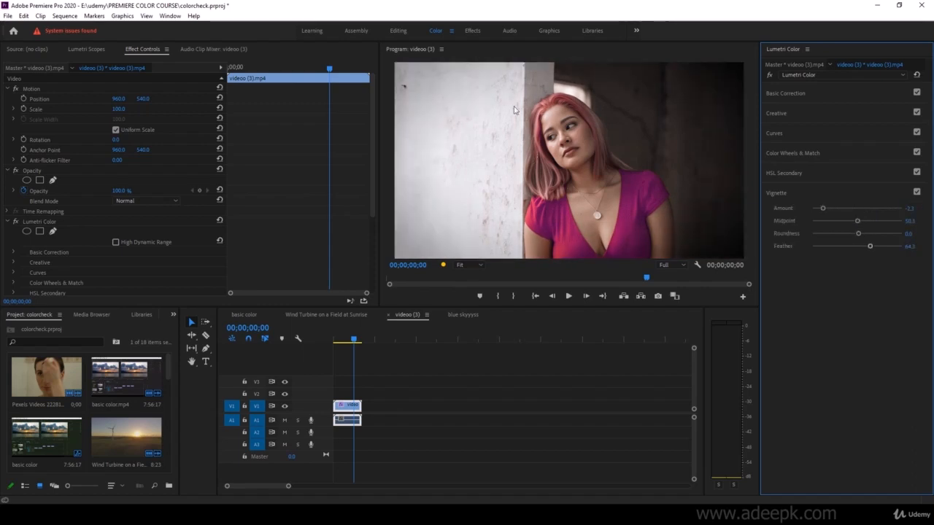
left_click(352, 339)
mouse_move(340, 343)
left_mouse_down()
mouse_move(360, 348)
mouse_move(369, 339)
mouse_move(351, 342)
left_mouse_up()
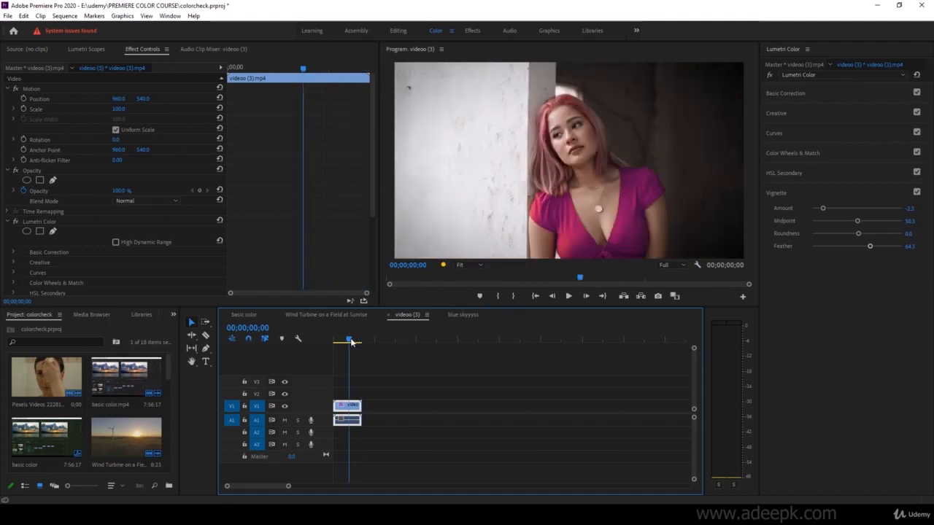
- Change the vignette to a light one with Amount 2.0 and Roundness -60.0, and scrub the clip to review it
left_click_drag(821, 210, 884, 213)
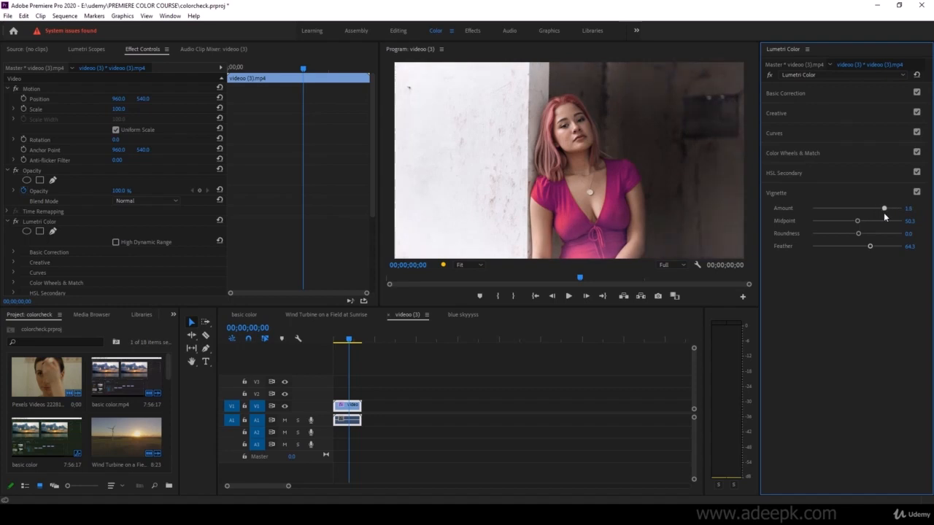
left_click(351, 341)
mouse_move(351, 341)
left_mouse_down()
mouse_move(331, 337)
mouse_move(366, 344)
mouse_move(346, 341)
mouse_move(355, 340)
left_mouse_up()
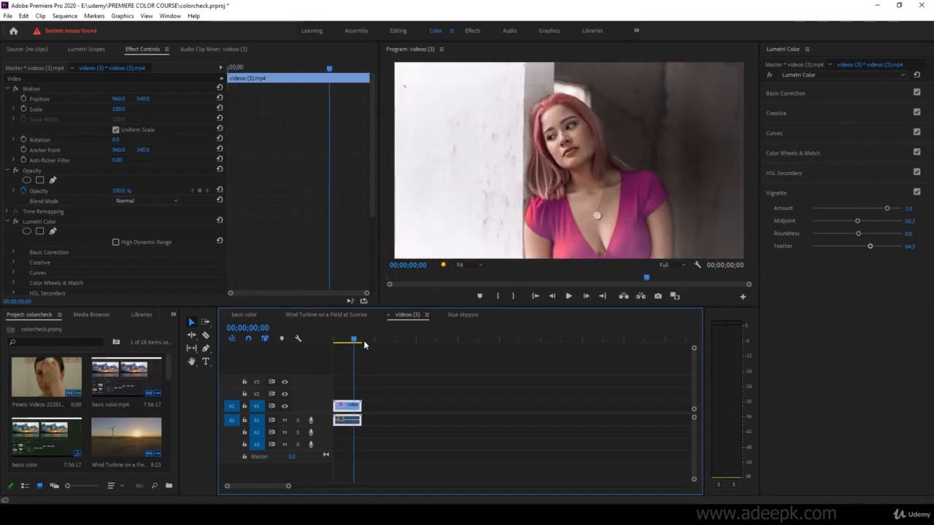
left_click_drag(860, 235, 829, 248)
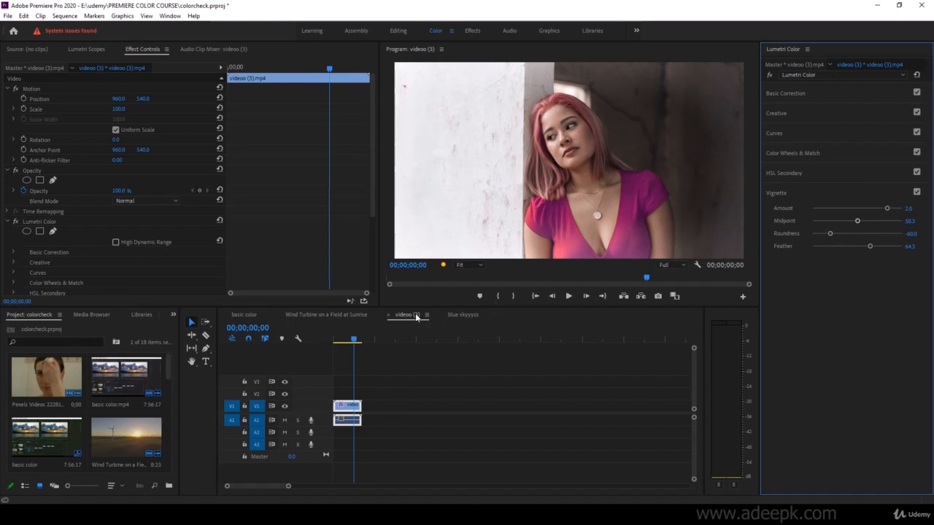
left_click_drag(354, 342, 349, 347)
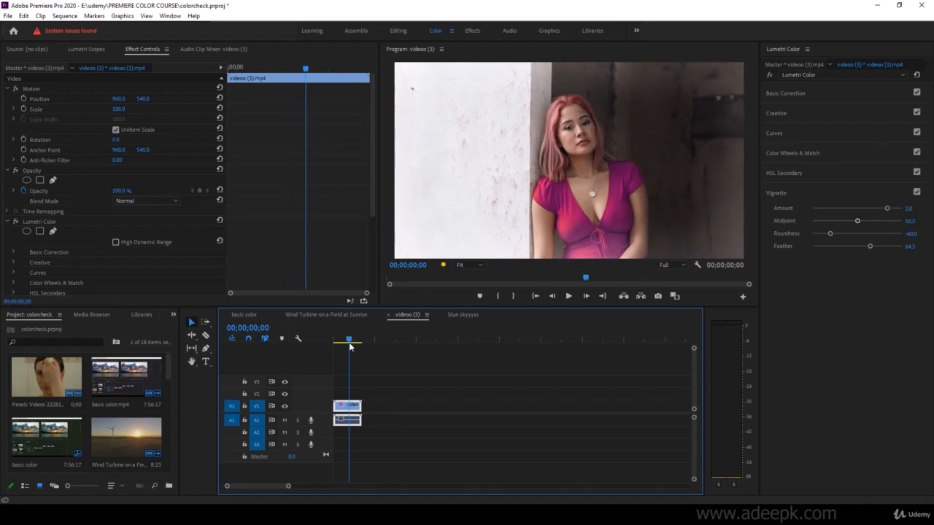
- Switch to the blue skyyyss sequence, park the playhead at 00:00:22:20 and reset the clip's HSL Secondary key
left_click(463, 315)
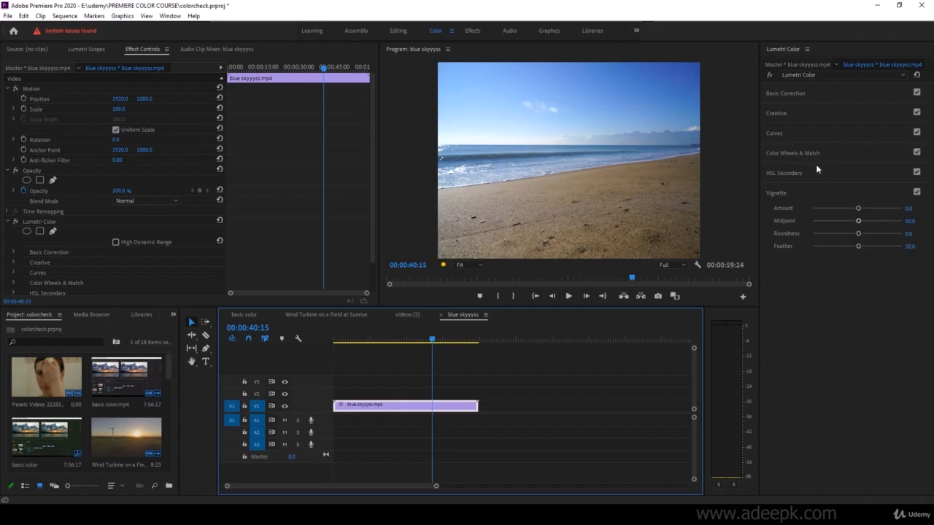
left_click(798, 172)
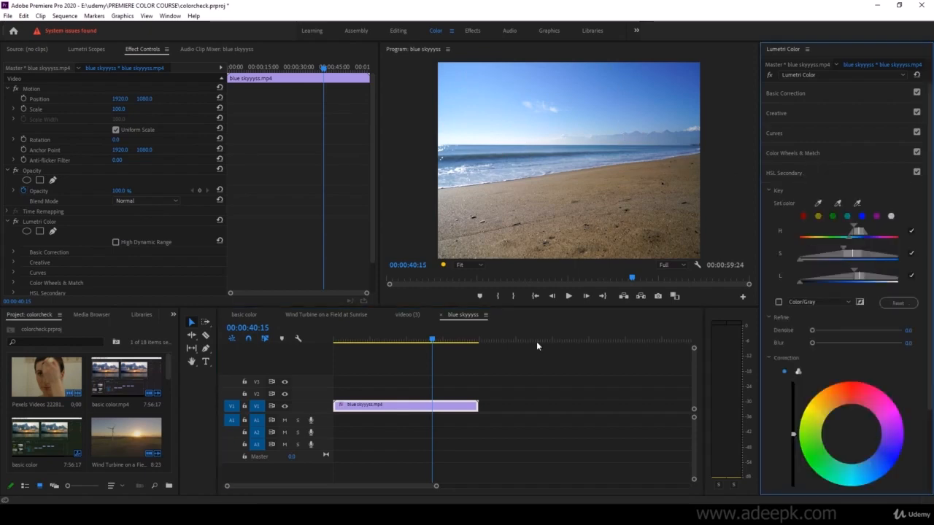
left_click_drag(458, 341, 444, 340)
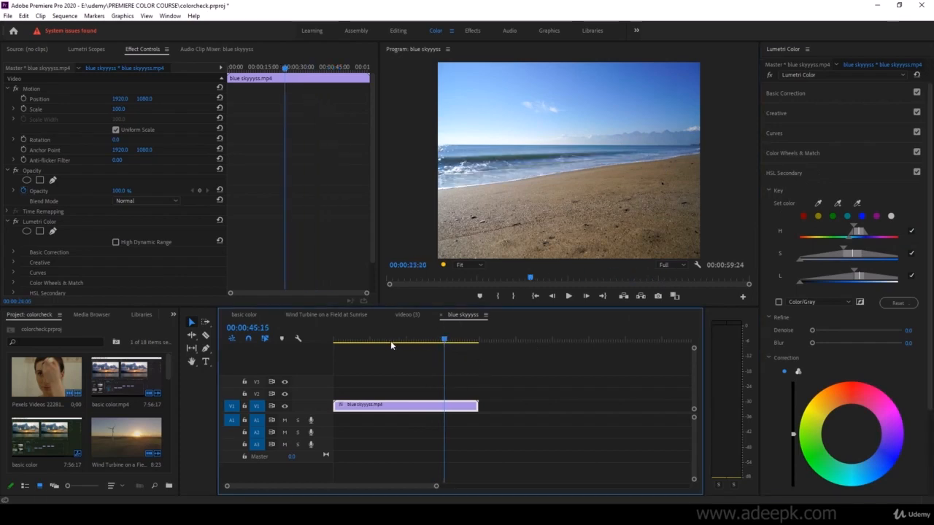
left_click(389, 340)
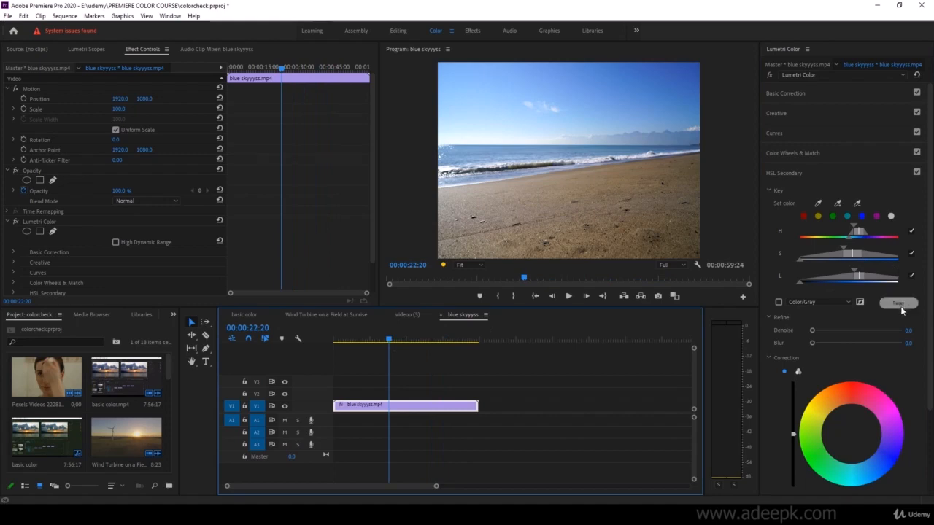
left_click(462, 381)
left_click(440, 405)
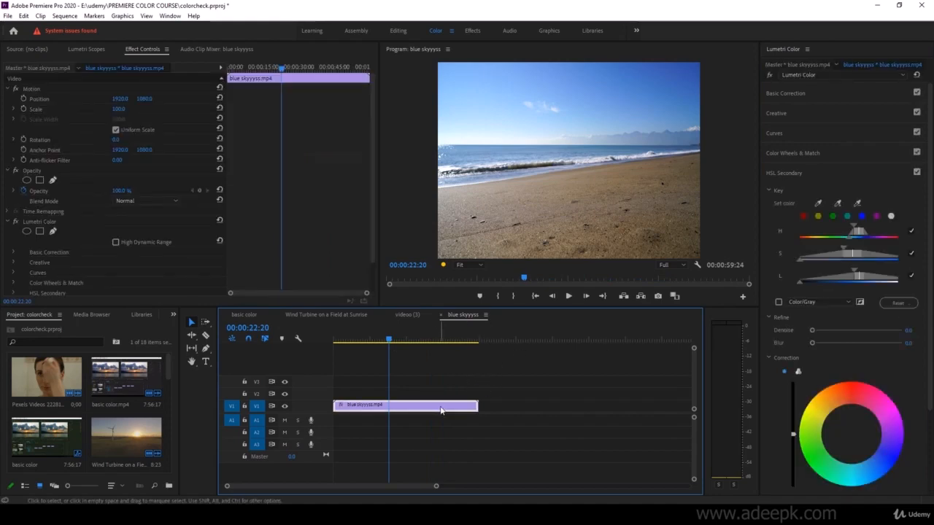
left_click(898, 303)
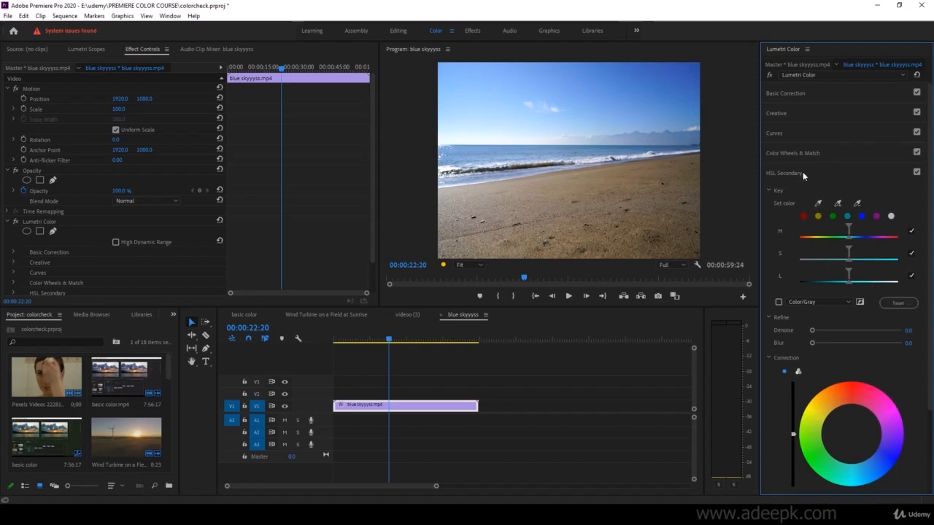
left_click(818, 203)
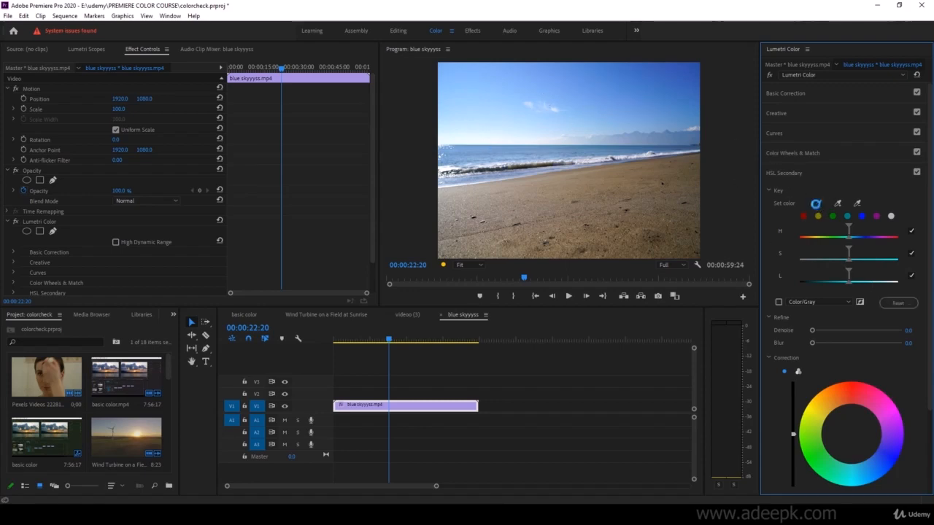
left_click(779, 302)
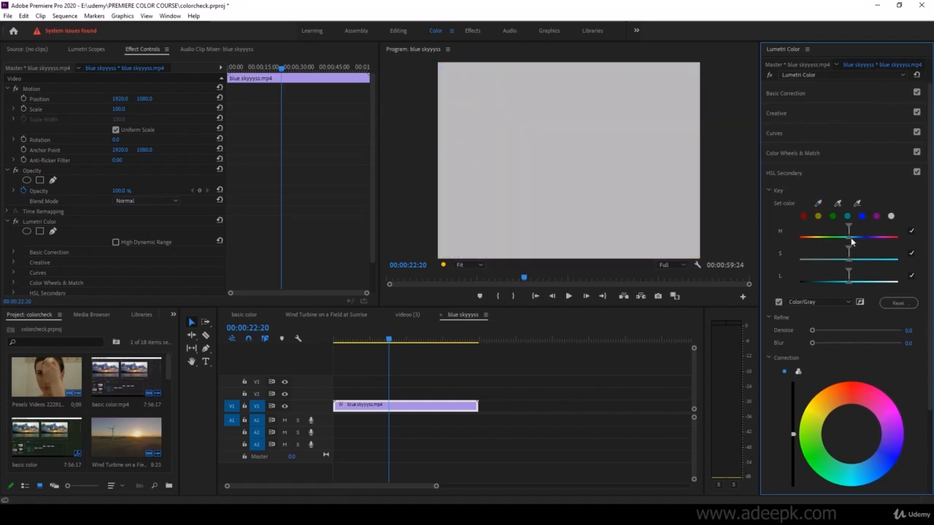
left_click(779, 302)
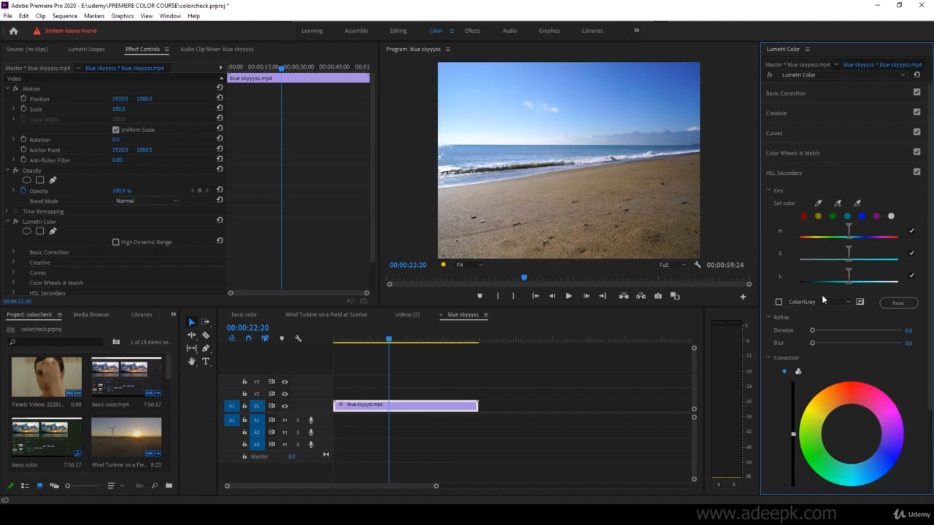
- Sample the deep blue of the upper sky as the HSL key color and show the Color/Gray mask
left_click(817, 203)
left_click(636, 100)
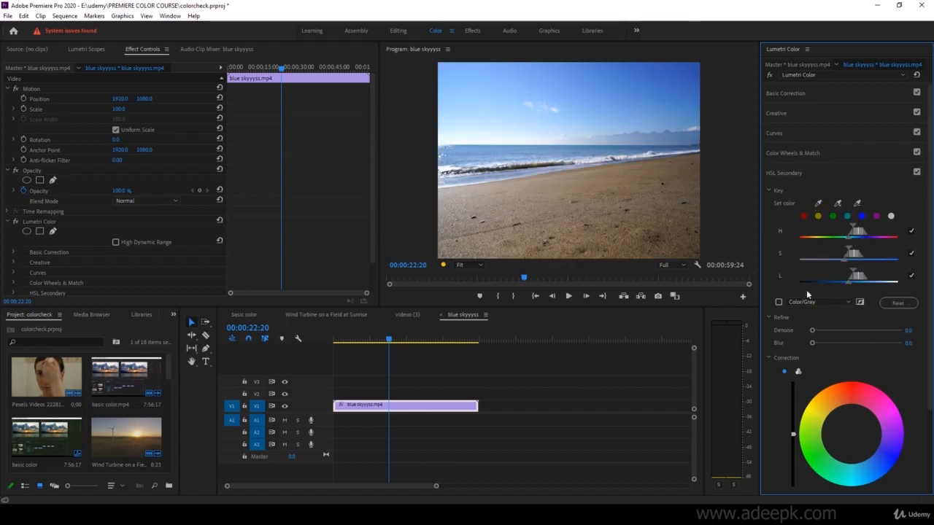
left_click(779, 302)
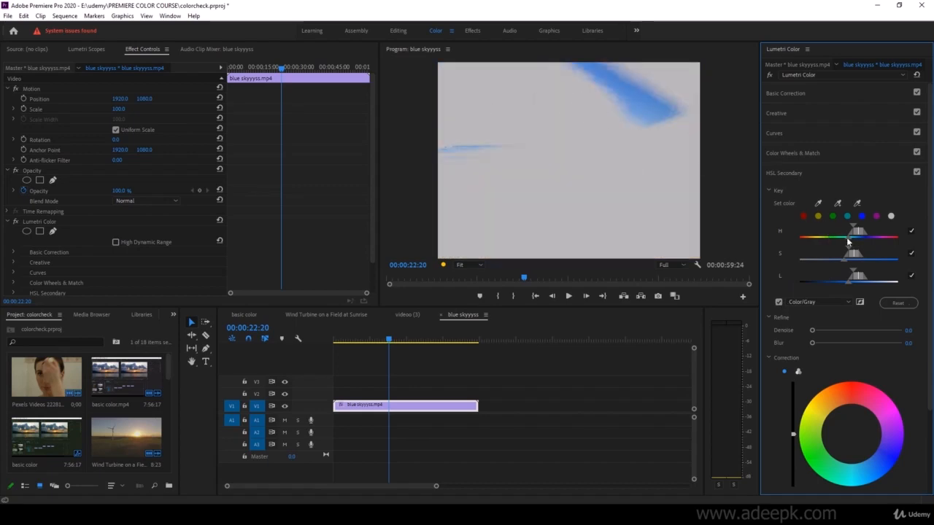
- Extend the lower saturation and luminance falloff of the sky key, and briefly preview the clip without the mask
left_click_drag(852, 256, 825, 263)
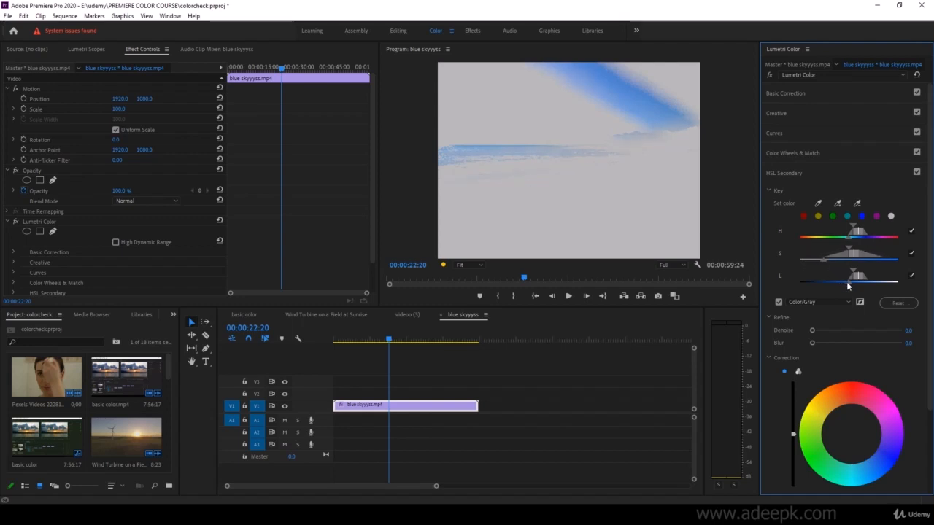
left_click_drag(846, 282, 807, 287)
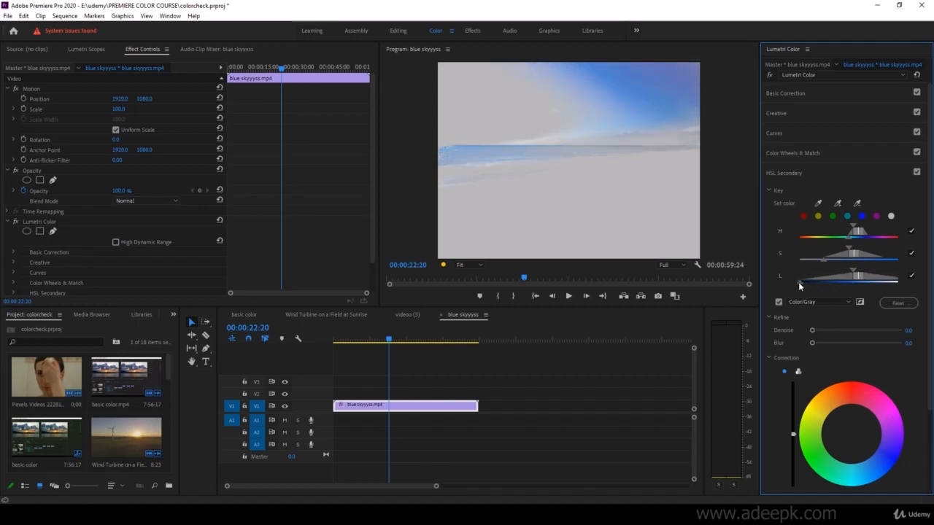
mouse_move(823, 258)
left_mouse_down()
mouse_move(839, 261)
mouse_move(787, 262)
mouse_move(814, 261)
left_mouse_up()
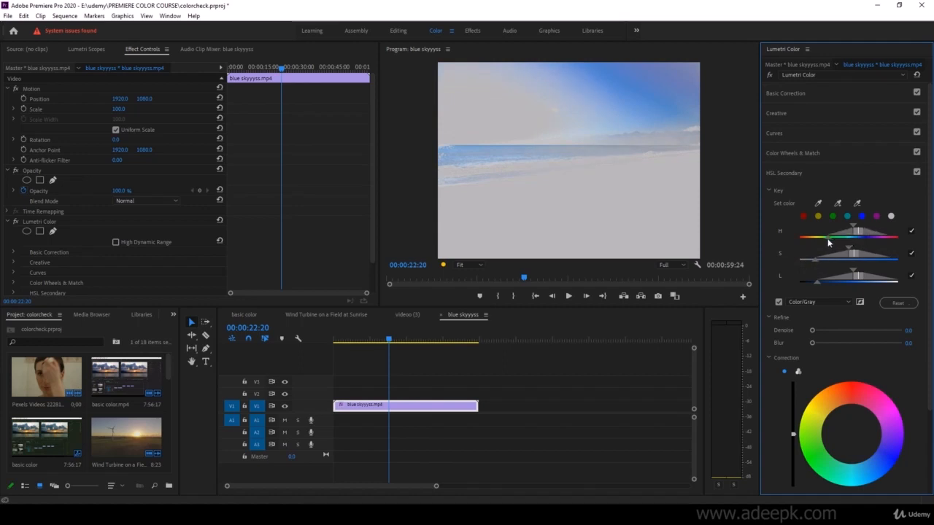
left_click_drag(846, 239, 826, 238)
mouse_move(812, 281)
left_mouse_down()
mouse_move(803, 280)
mouse_move(830, 281)
mouse_move(811, 281)
left_mouse_up()
left_click(778, 302)
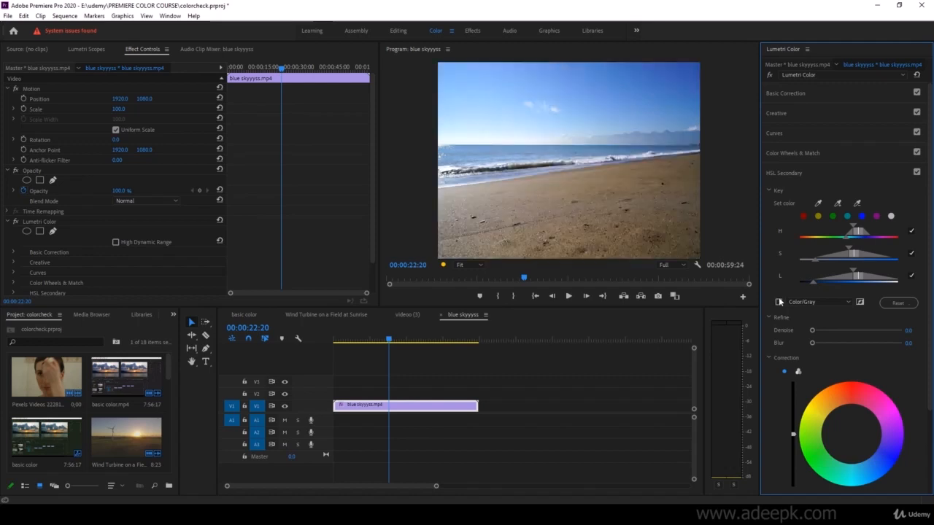
left_click(778, 301)
- Add the lighter blue part of the sky to the key, fine-tune its saturation and luminance falloff, and turn off the mask view
left_click(837, 203)
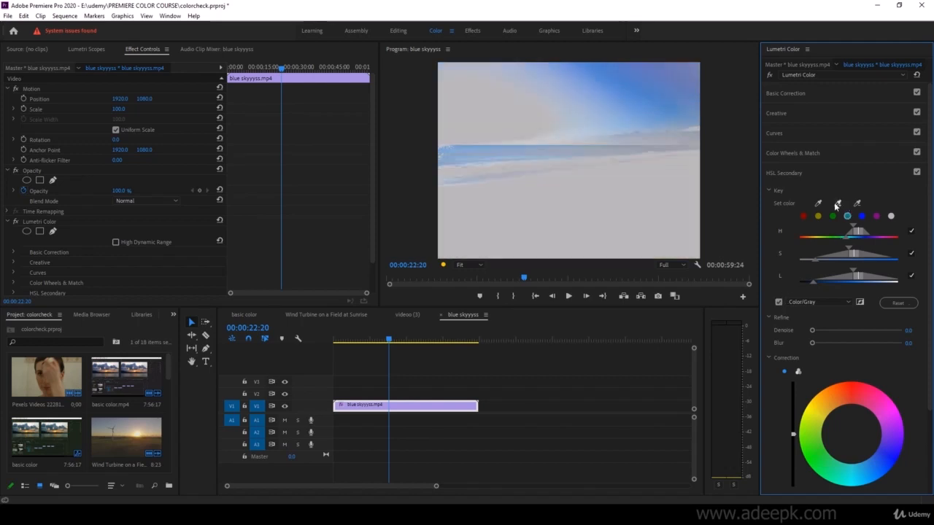
left_click(508, 110)
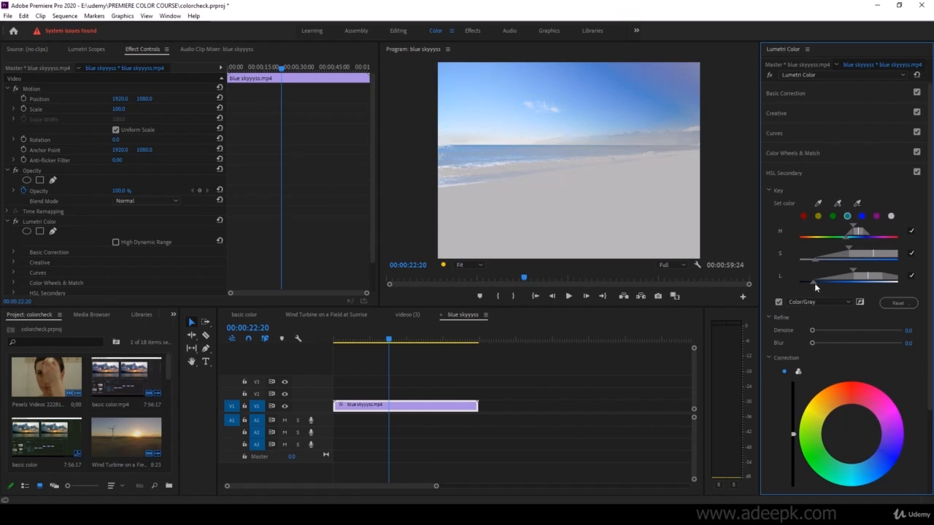
mouse_move(826, 284)
left_mouse_down()
mouse_move(840, 286)
mouse_move(813, 284)
left_mouse_up()
left_click_drag(836, 261, 802, 258)
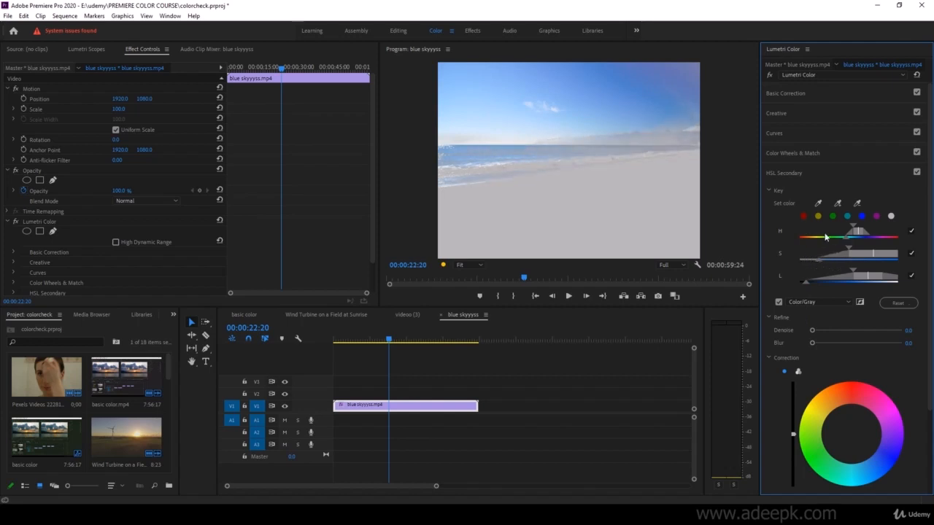
left_click(779, 301)
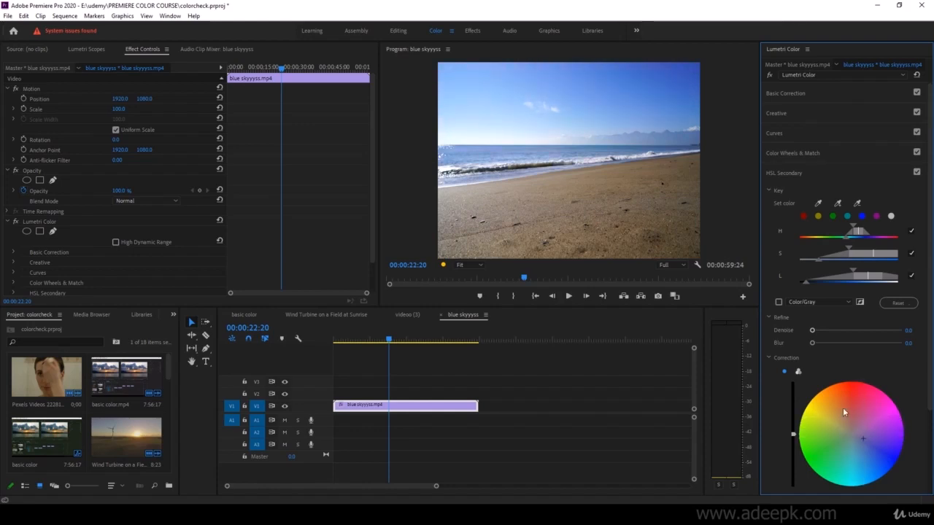
- Shift the sky's correction wheel toward blue and compare the clip with HSL Secondary disabled and enabled
mouse_move(867, 442)
left_mouse_down()
mouse_move(877, 445)
mouse_move(867, 449)
left_mouse_up()
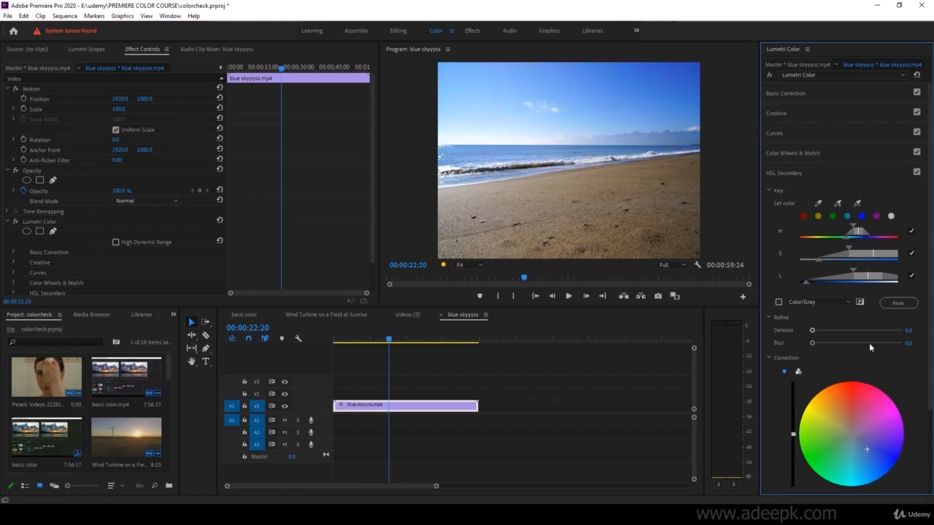
left_click(917, 173)
left_click(917, 173)
left_click(917, 173)
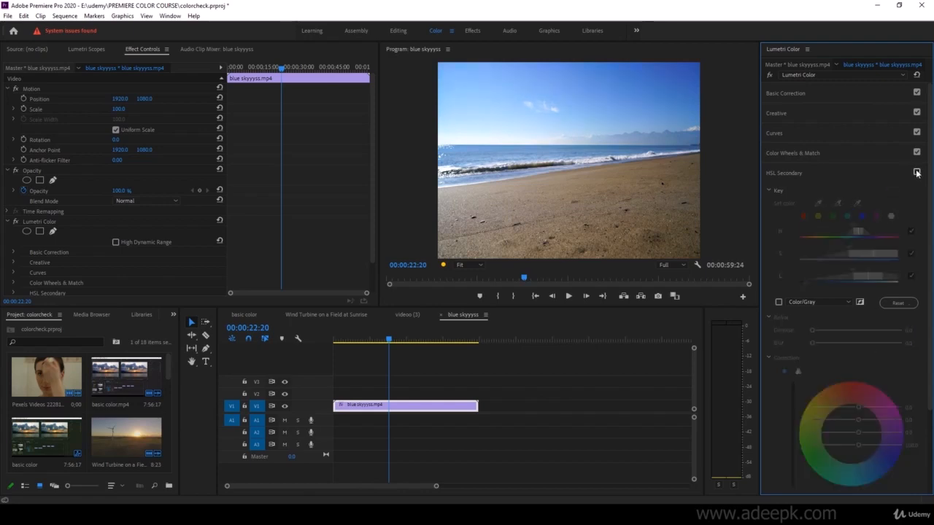
left_click(917, 173)
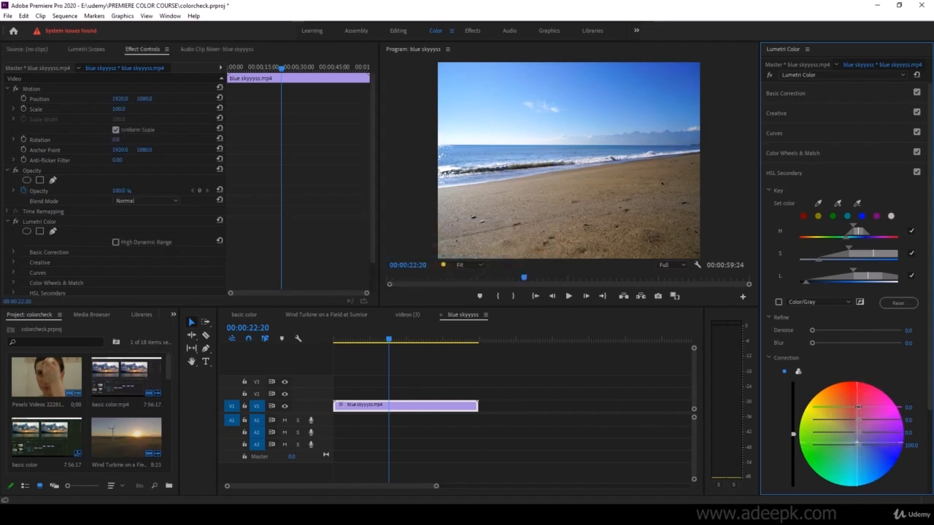
- Shift the sky's correction wheel to magenta-violet and compare the clip with HSL Secondary disabled and enabled
left_click_drag(822, 438, 872, 410)
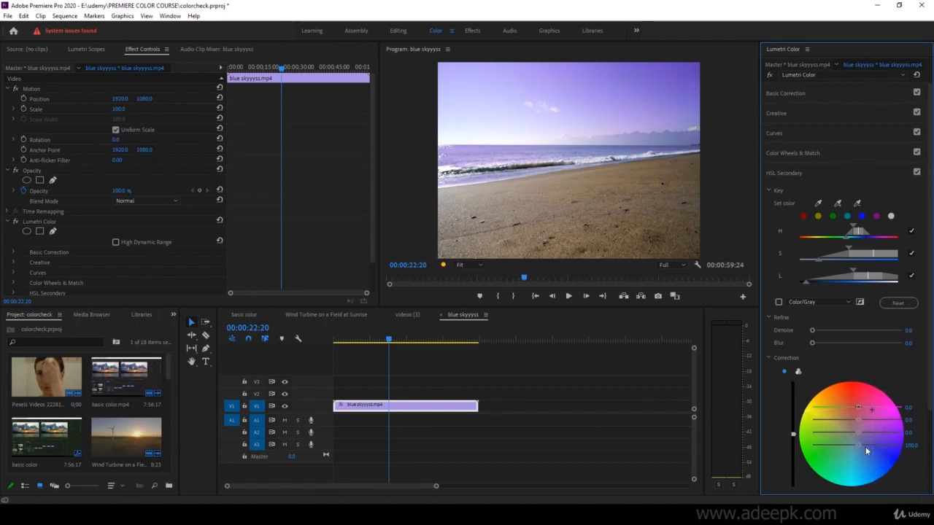
left_click(917, 173)
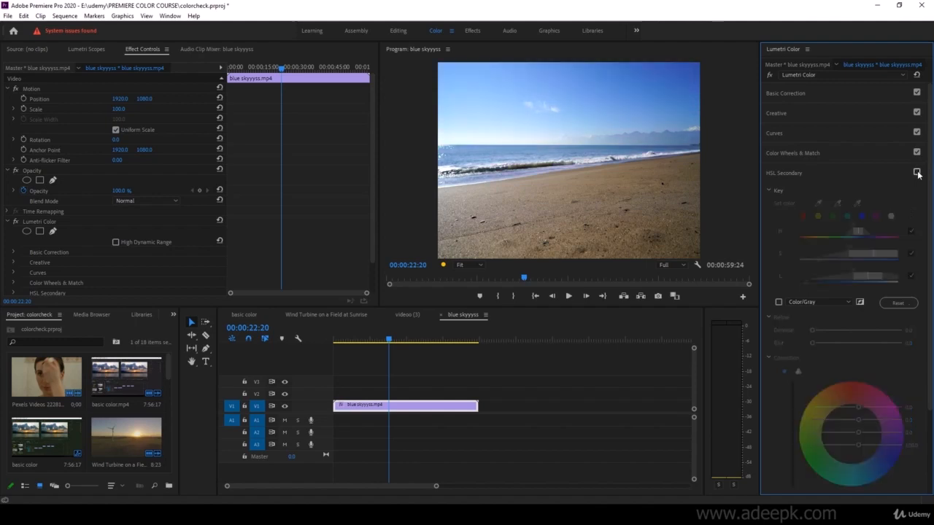
left_click(917, 173)
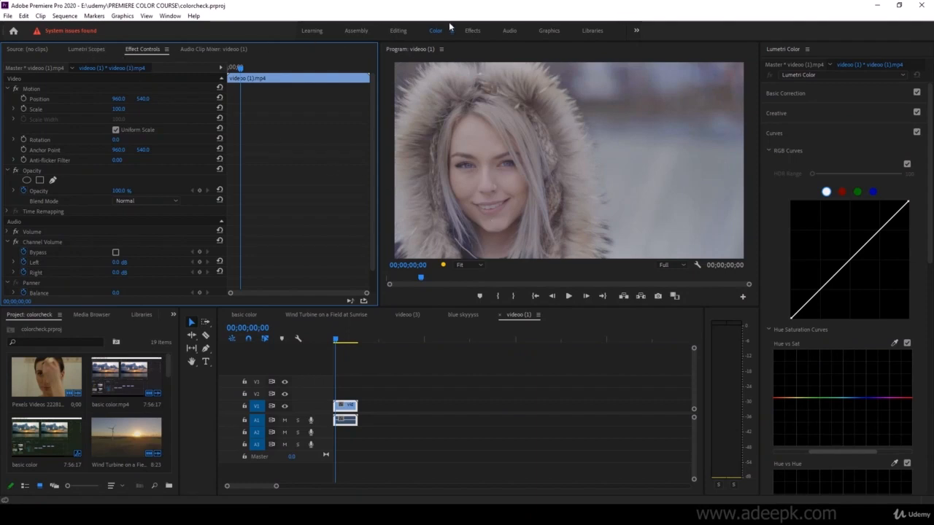
- Examine the videoo (1) clip's RGB waveform in Lumetri Scopes at several points of the timeline, and save the project
left_click(80, 49)
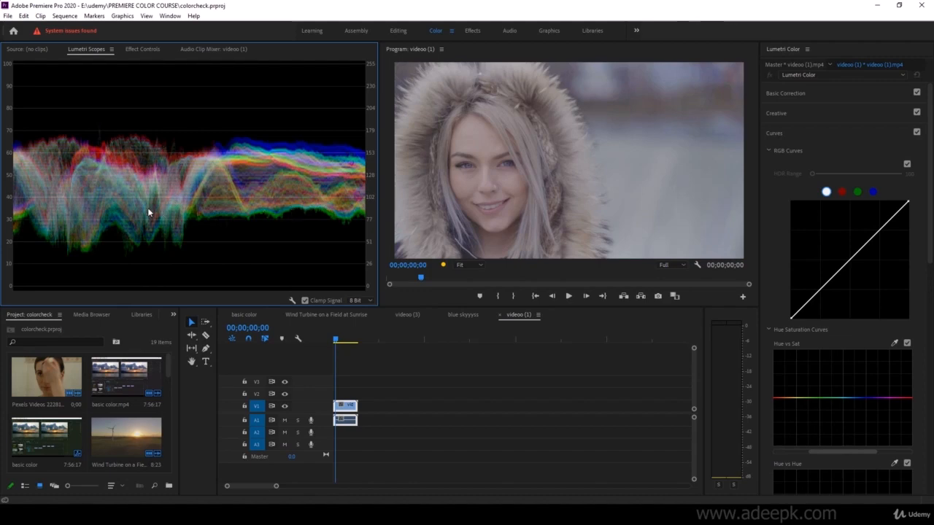
left_click_drag(336, 340, 352, 340)
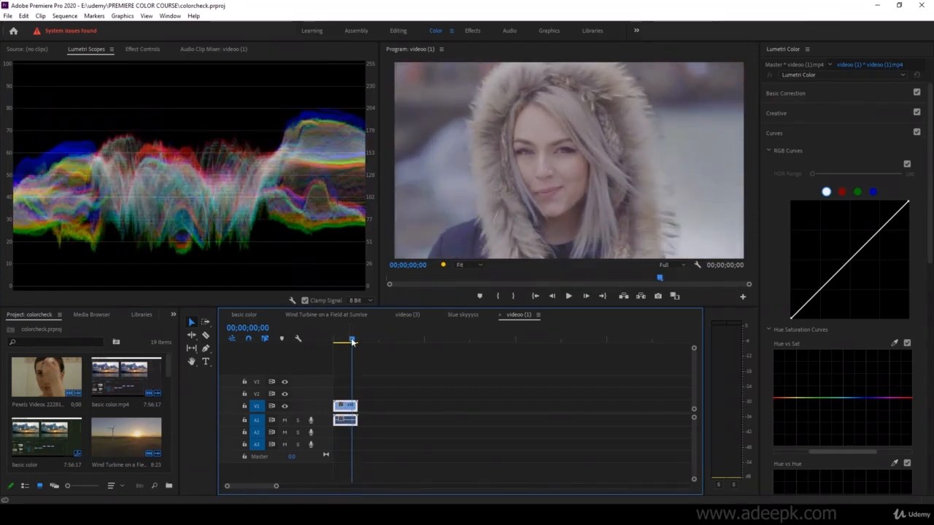
left_click_drag(351, 341, 333, 342)
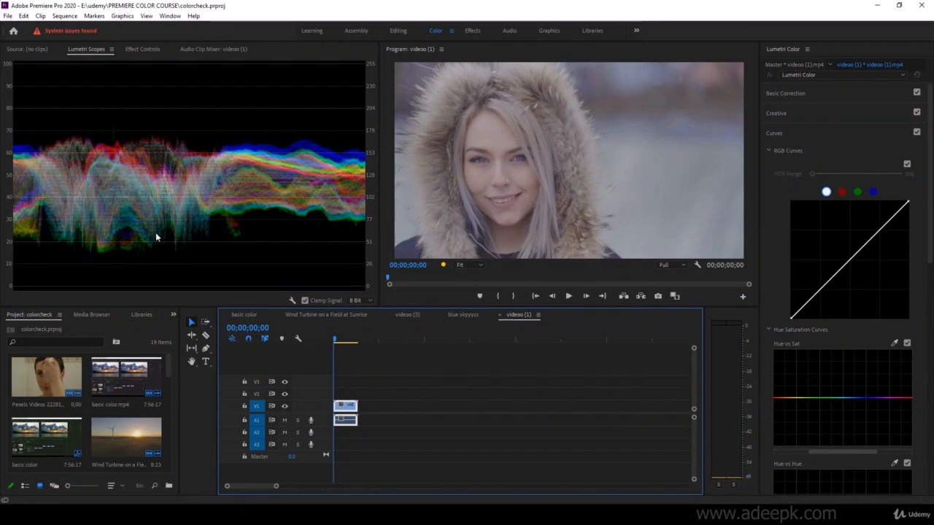
left_click_drag(340, 340, 348, 340)
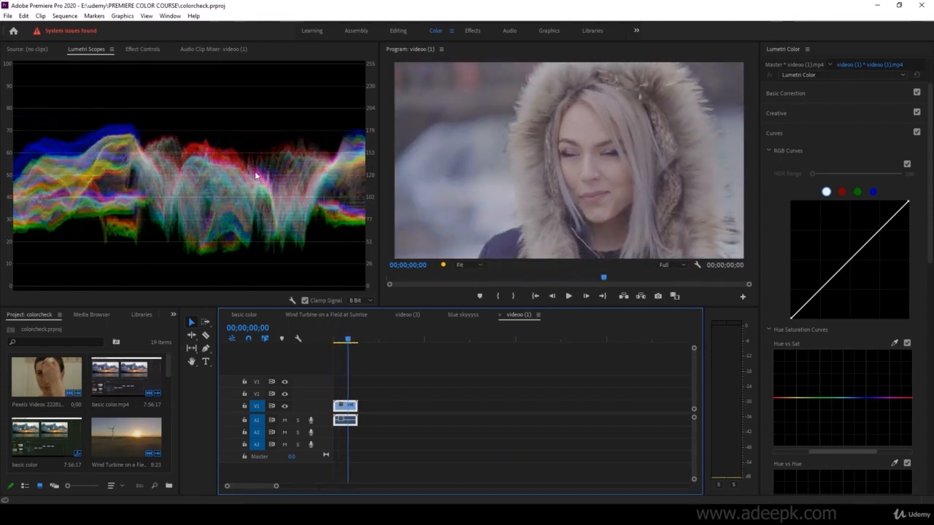
left_click_drag(348, 340, 345, 339)
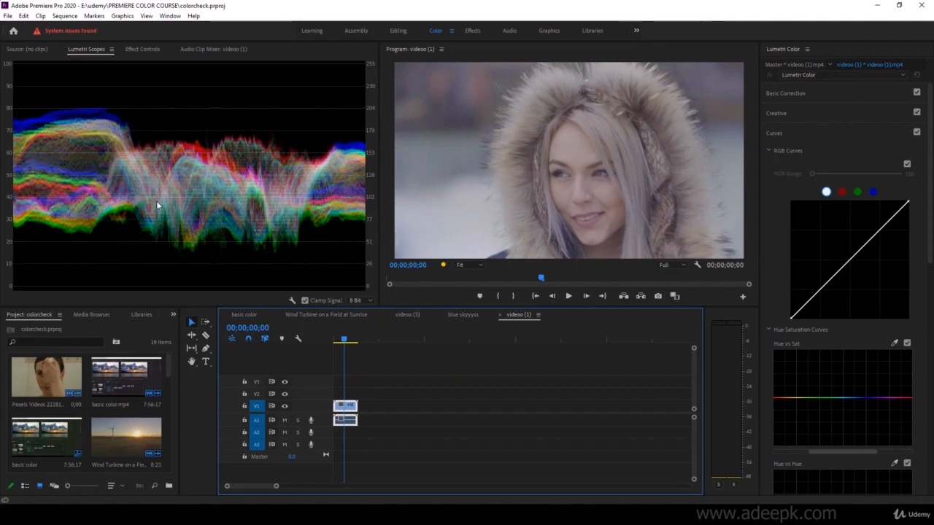
key("ctrl+s")
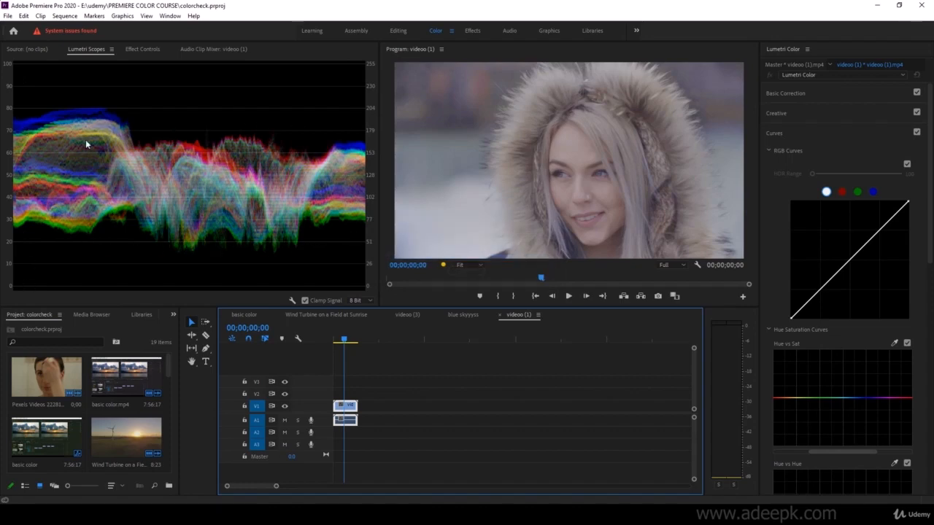
- Increase the clip's contrast by pulling the white RGB curve's highlight and shadow endpoints inward while watching the waveform scope
left_click(350, 145)
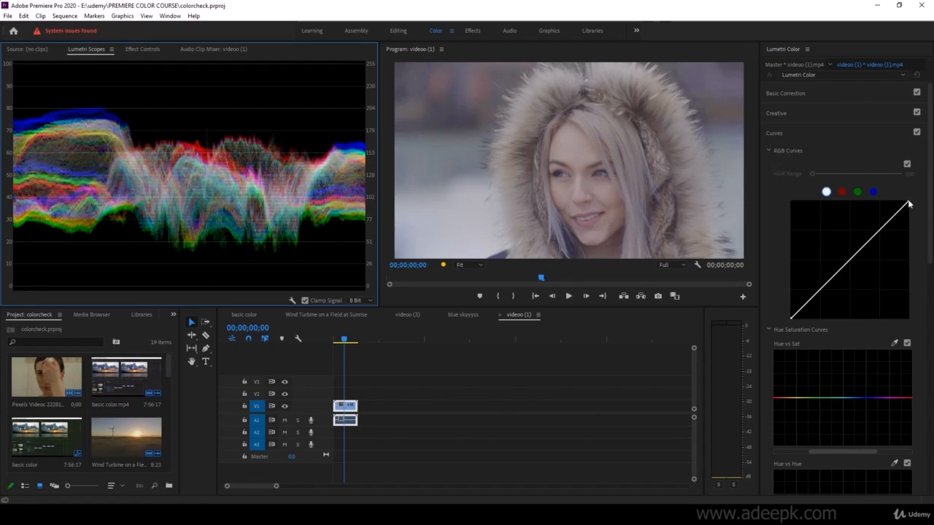
left_click_drag(908, 204, 889, 203)
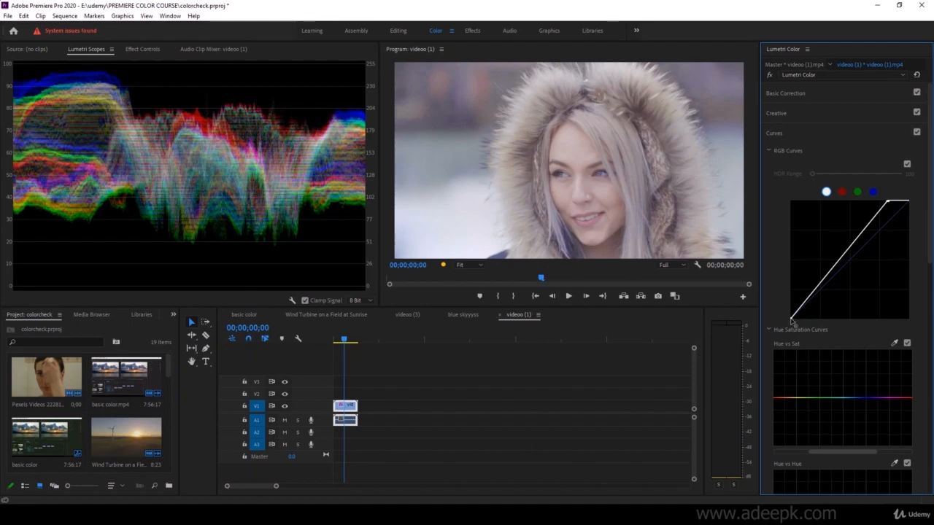
left_click_drag(791, 320, 805, 321)
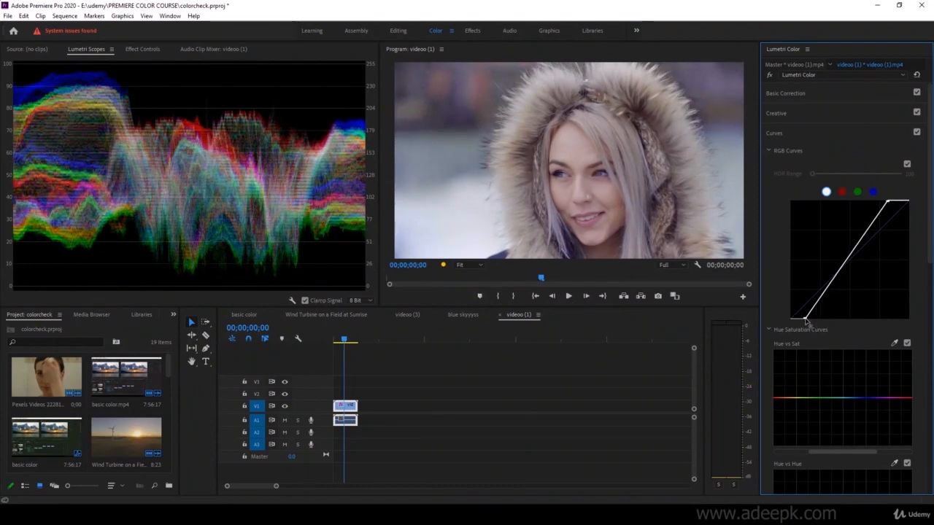
mouse_move(806, 321)
left_mouse_down()
mouse_move(816, 323)
mouse_move(808, 321)
left_mouse_up()
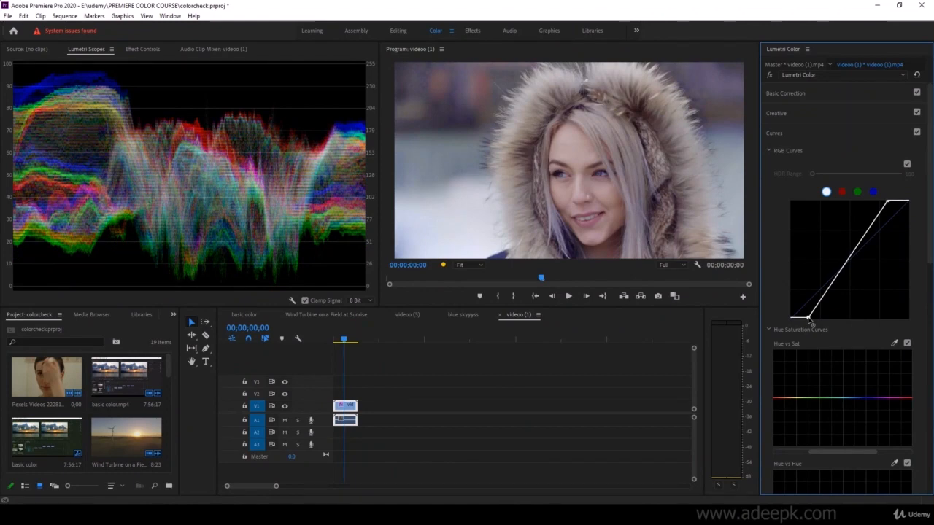
- Show the Parade (RGB) scope in Lumetri Scopes and hide the Waveform (RGB)
right_click(201, 129)
left_click(224, 169)
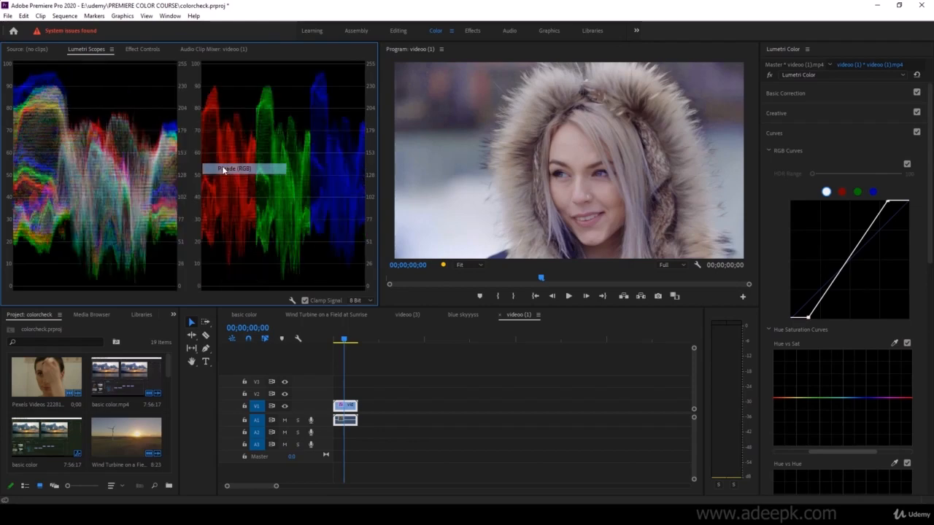
right_click(139, 169)
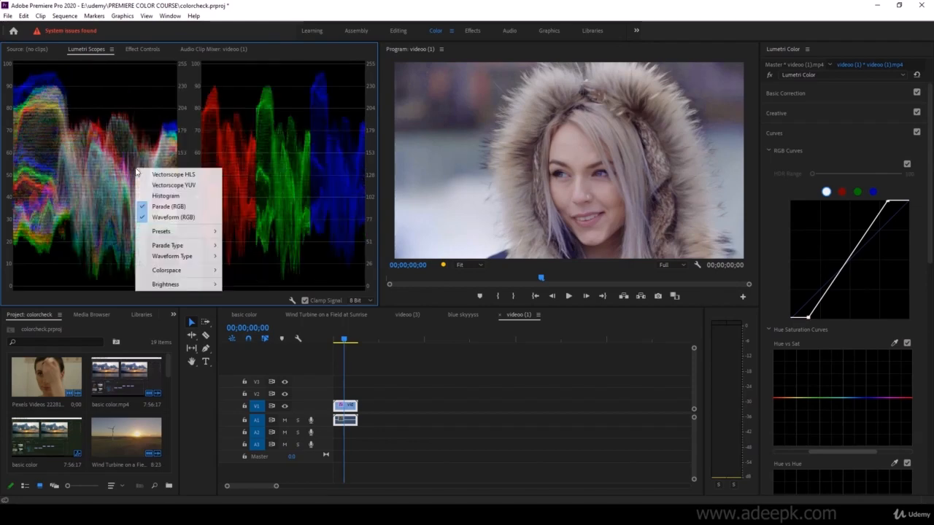
left_click(156, 217)
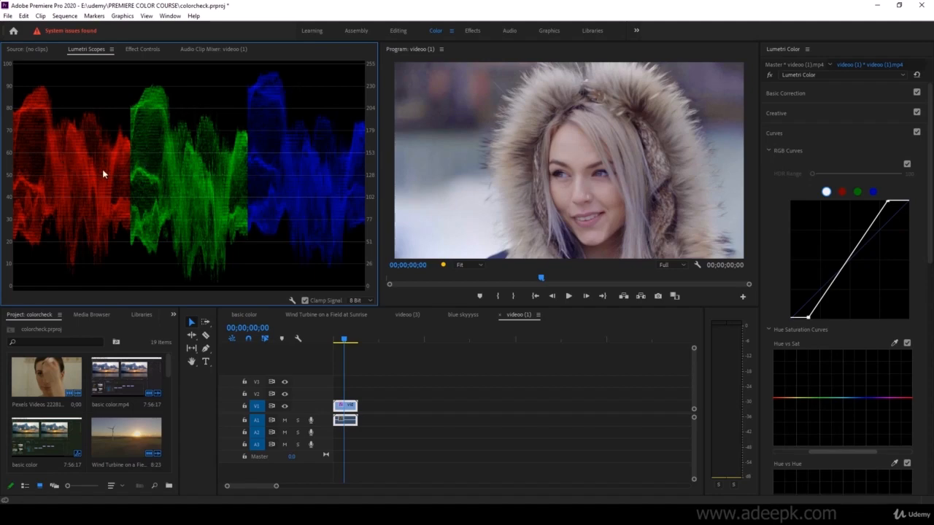
- Lower the highlight endpoint of the blue RGB curve slightly and check the RGB parade on another frame
left_click(857, 192)
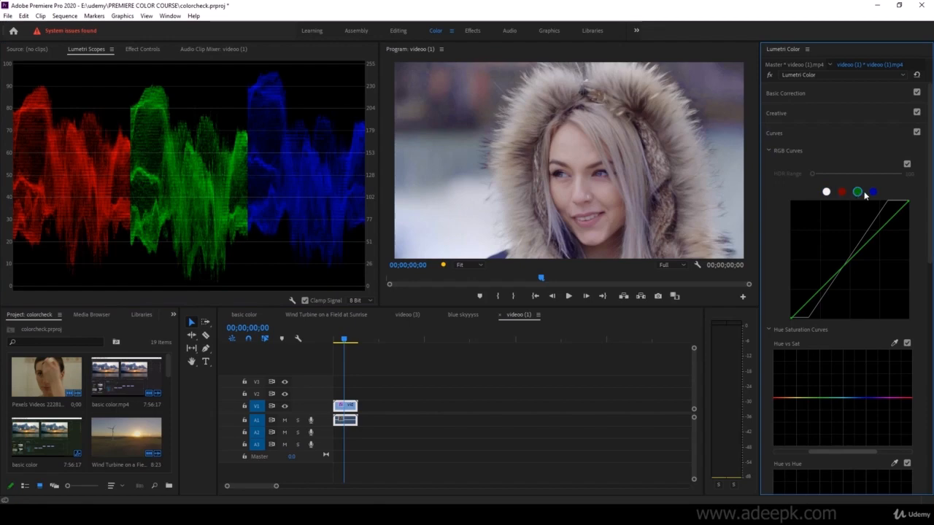
left_click(873, 192)
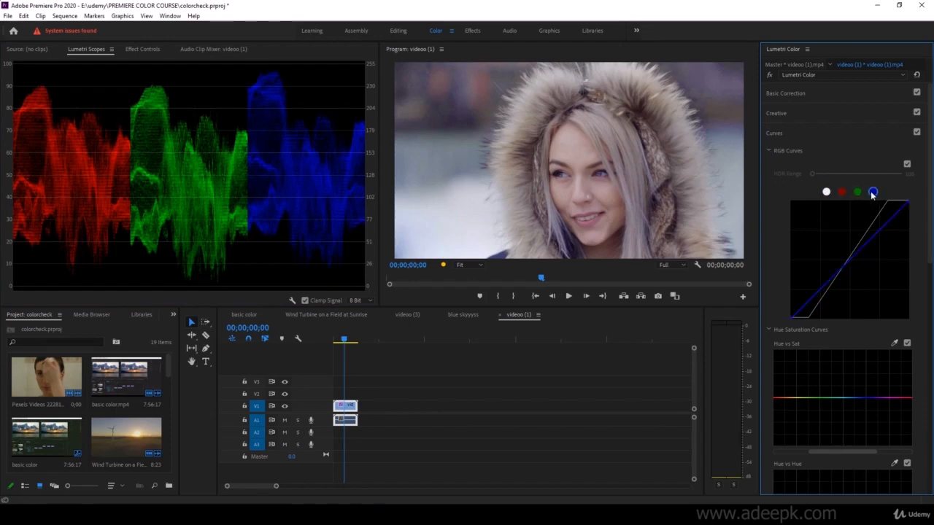
left_click(857, 192)
left_click(873, 193)
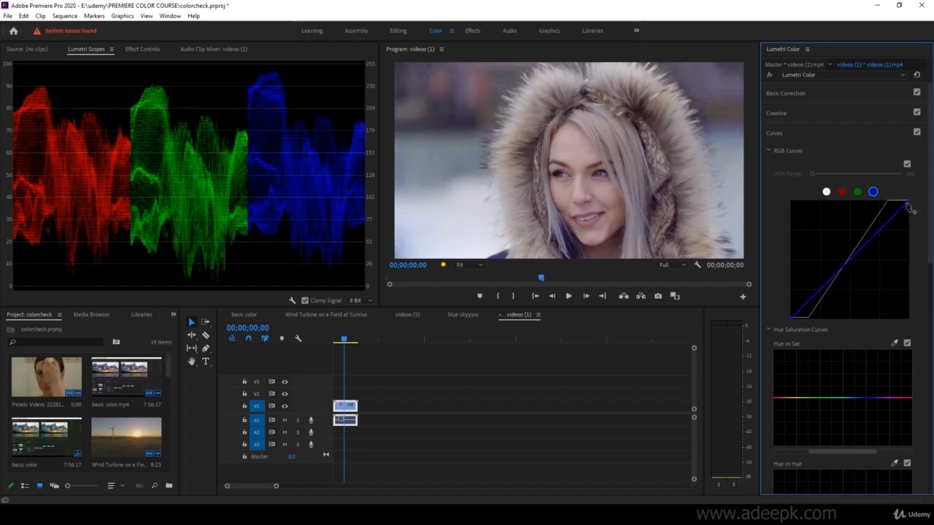
left_click_drag(909, 207, 913, 211)
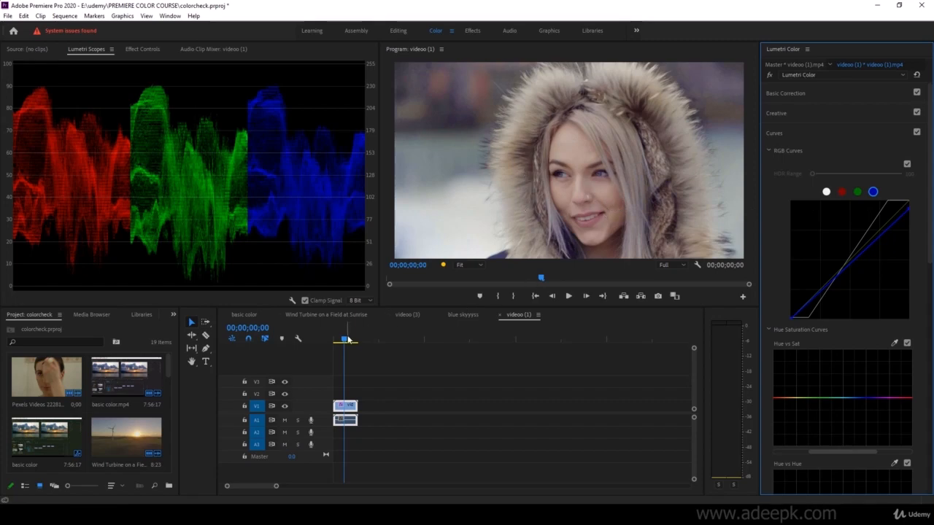
left_click_drag(345, 340, 346, 341)
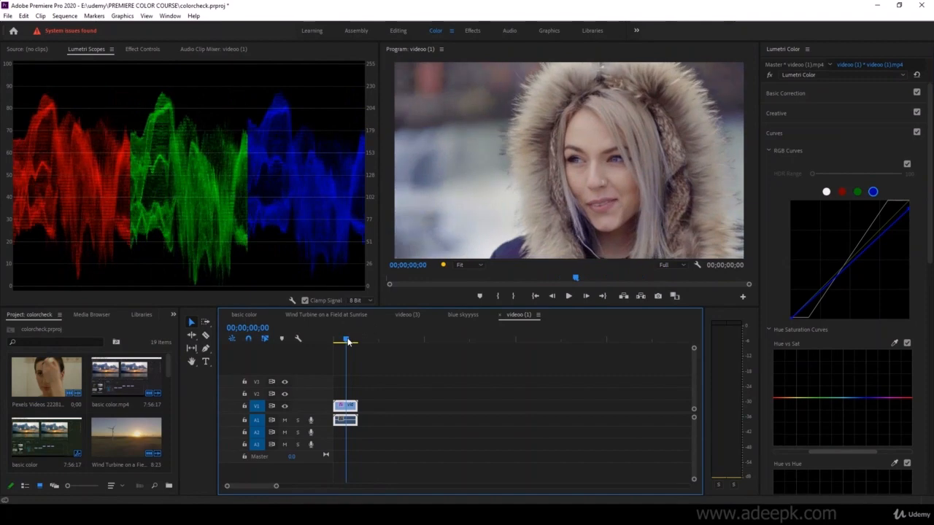
- Replace the RGB parade with the Vectorscope YUV in Lumetri Scopes and move to a slightly later frame
right_click(196, 128)
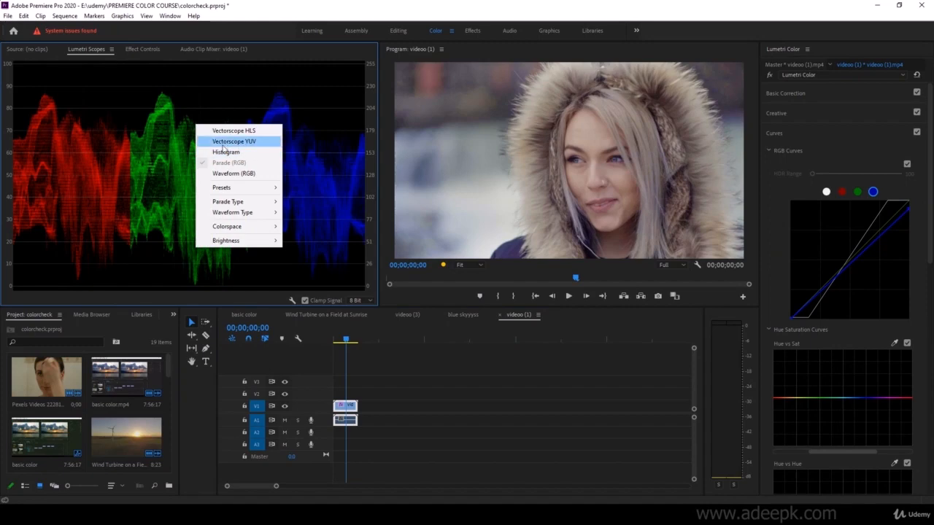
left_click(225, 144)
right_click(115, 167)
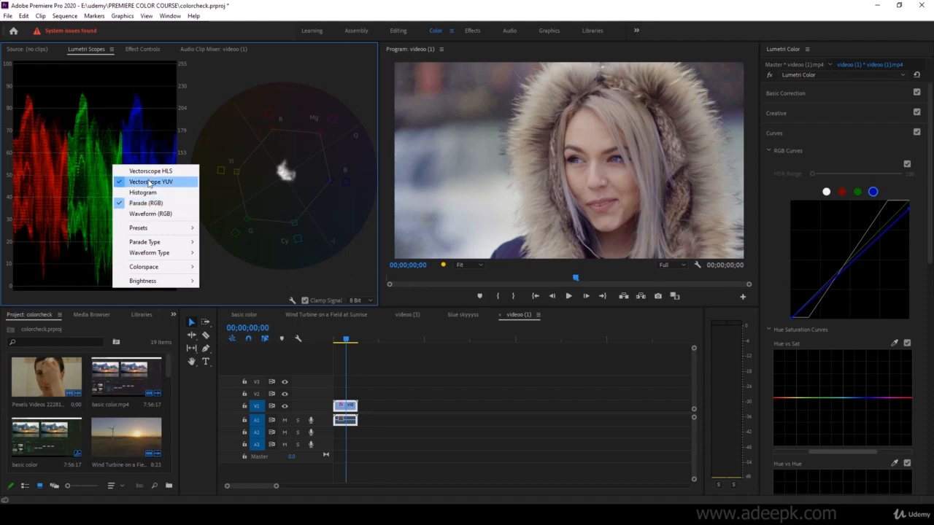
left_click(150, 207)
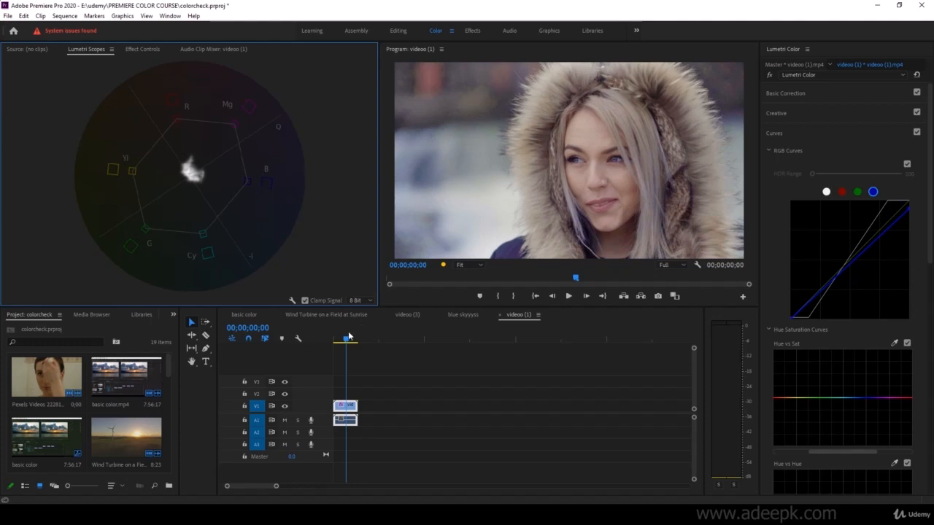
left_click_drag(347, 338, 348, 338)
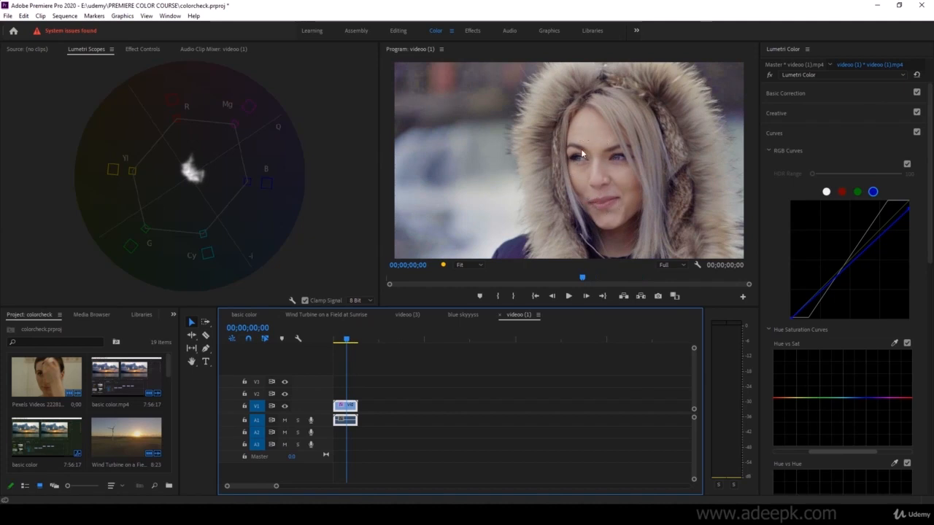
- Collapse both curve groups and sample the woman's facial skin as the HSL Secondary key color
left_click(769, 150)
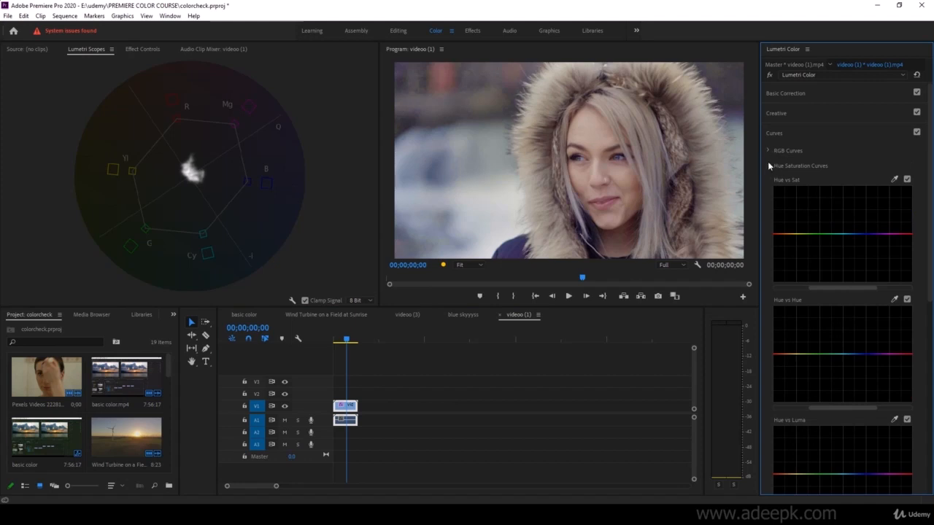
left_click(769, 166)
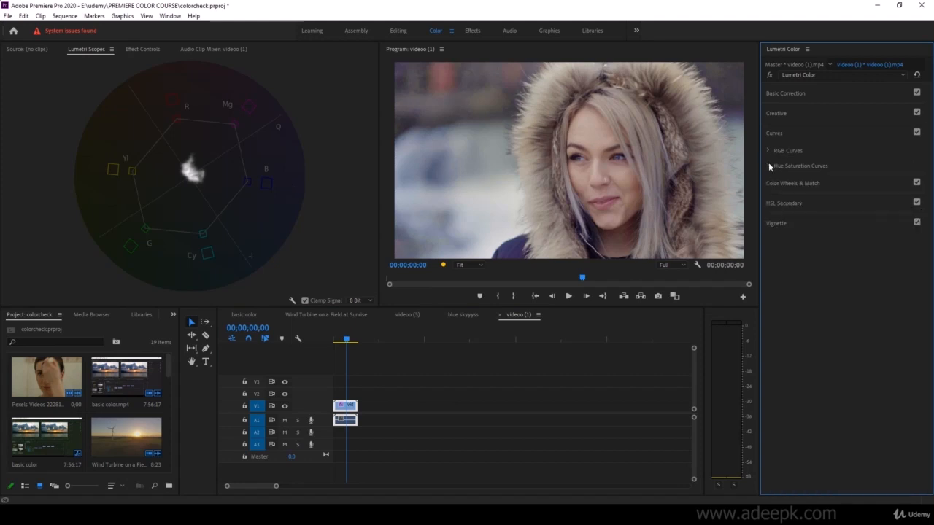
left_click(778, 204)
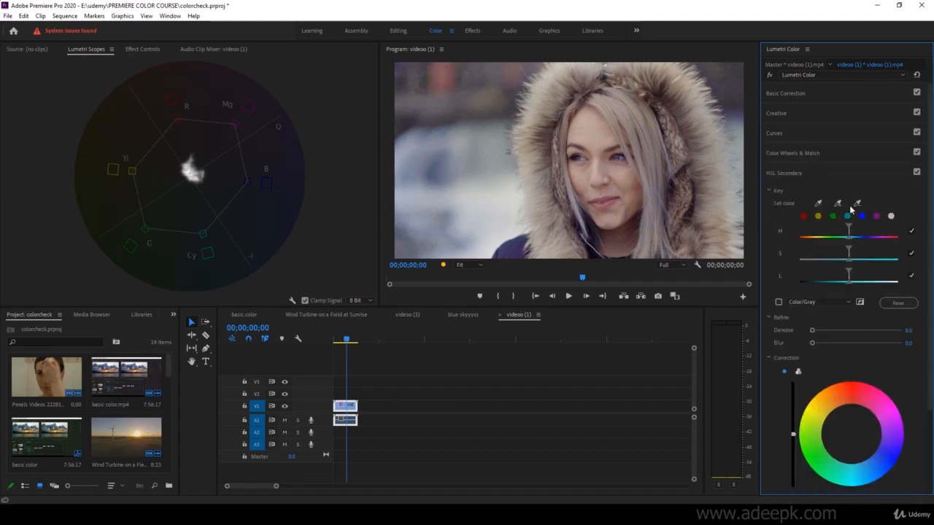
left_click(818, 203)
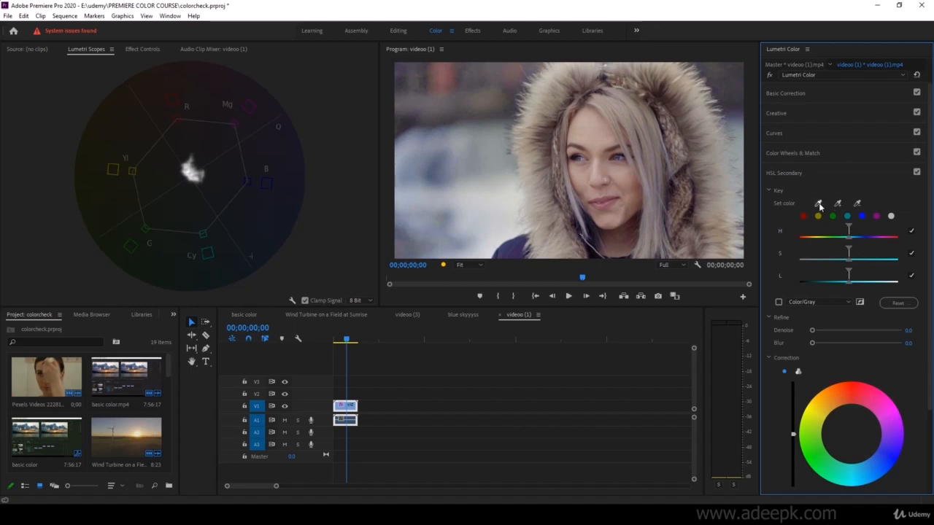
left_click(617, 182)
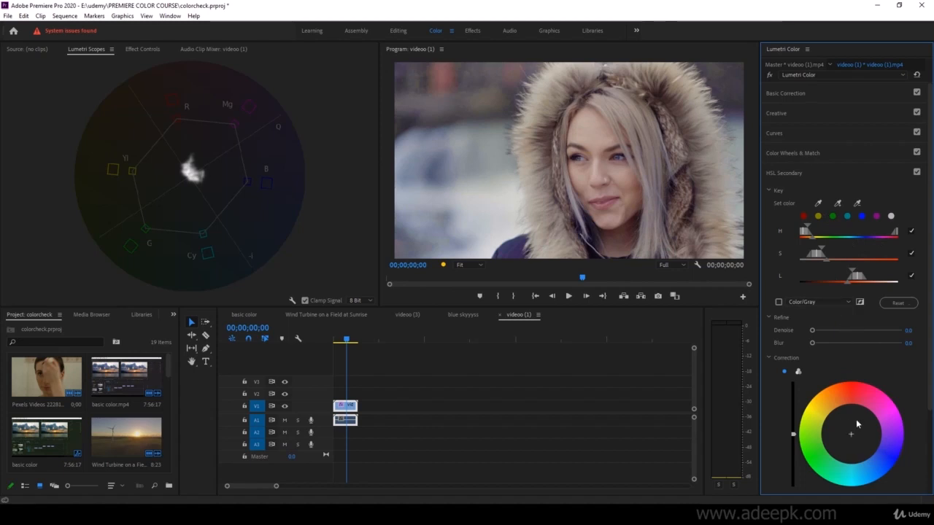
- Shift the skin key's correction wheel slightly toward orange while watching the vectorscope
mouse_move(851, 436)
left_mouse_down()
mouse_move(839, 429)
mouse_move(823, 442)
mouse_move(853, 426)
mouse_move(837, 426)
left_mouse_up()
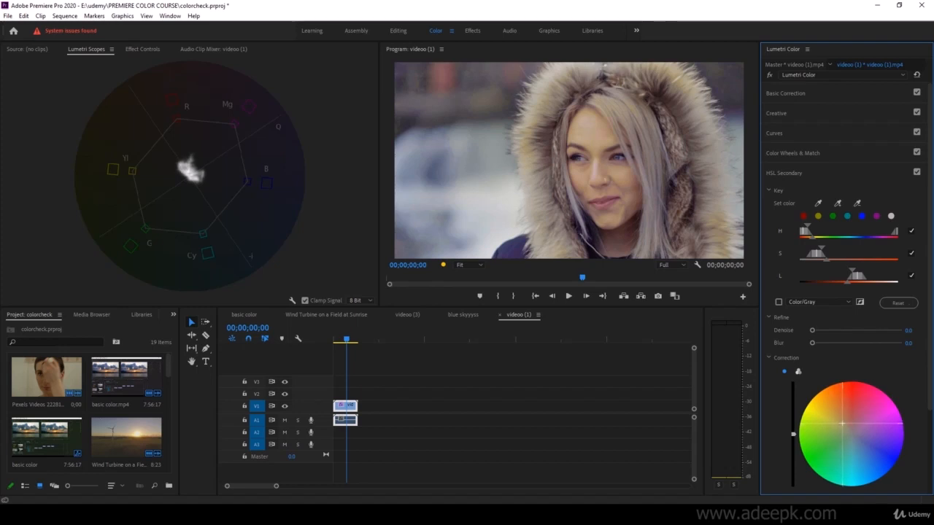
left_click_drag(842, 423, 837, 425)
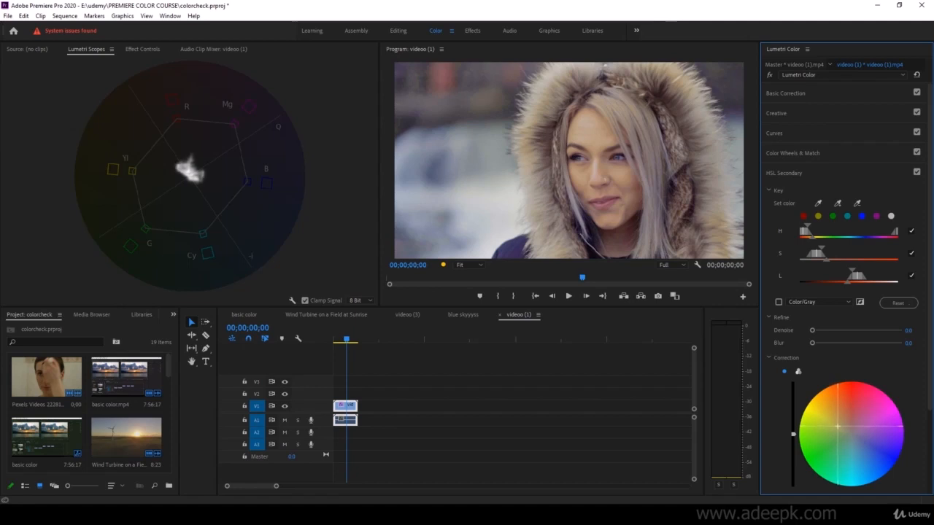
left_click_drag(839, 425, 841, 423)
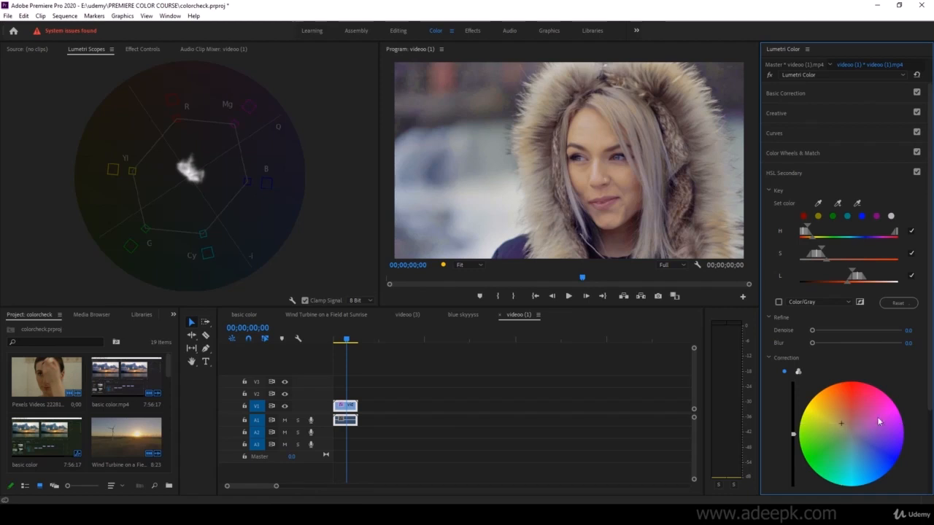
- Add more of the face to the skin key with the Color/Gray mask shown, hide the mask, and check an earlier frame
left_click(779, 302)
left_click(837, 203)
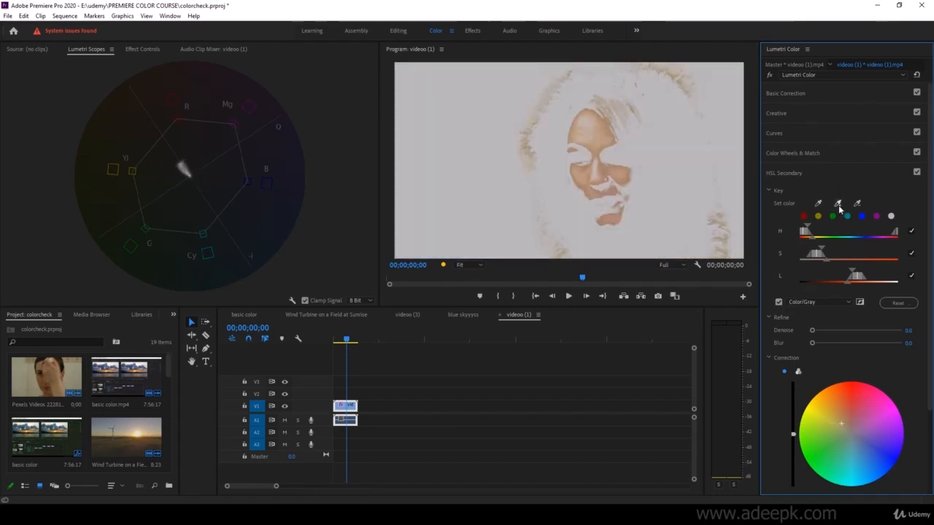
left_click(607, 151)
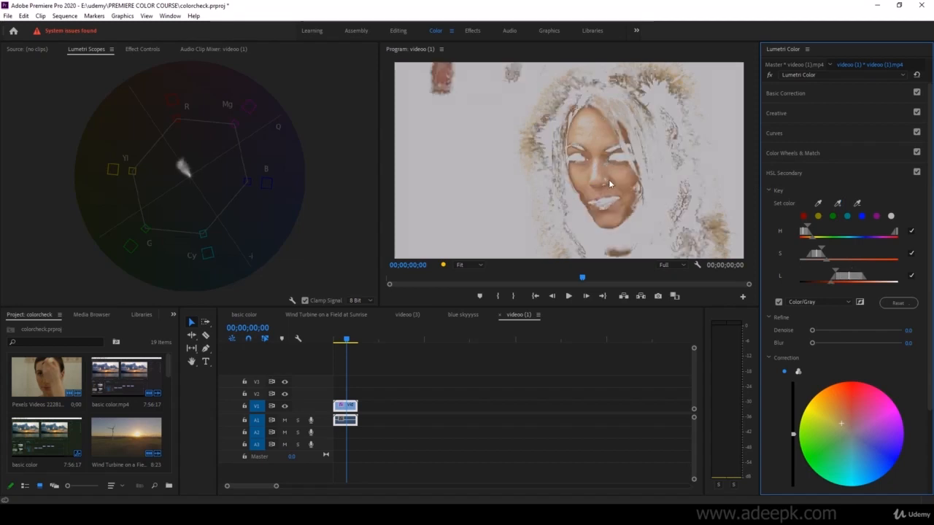
left_click(838, 203)
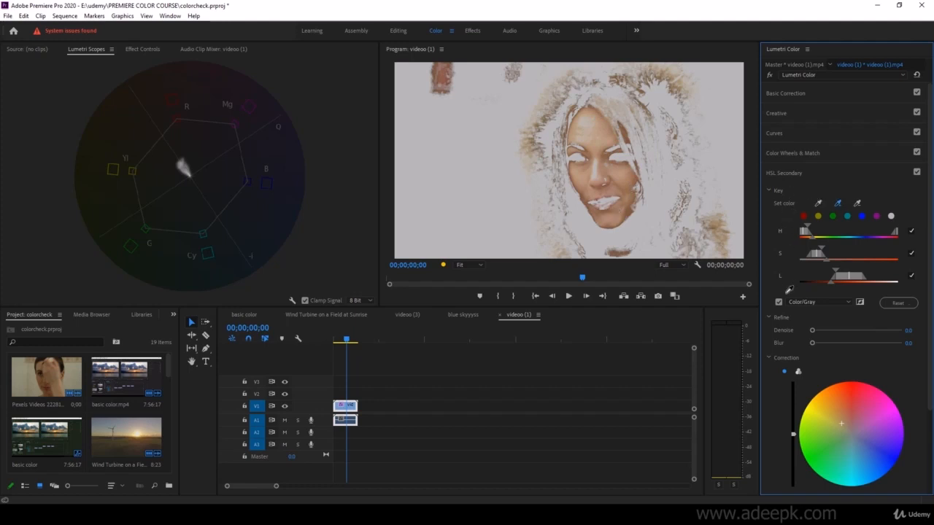
left_click(779, 301)
left_click(337, 344)
left_click_drag(338, 344, 344, 342)
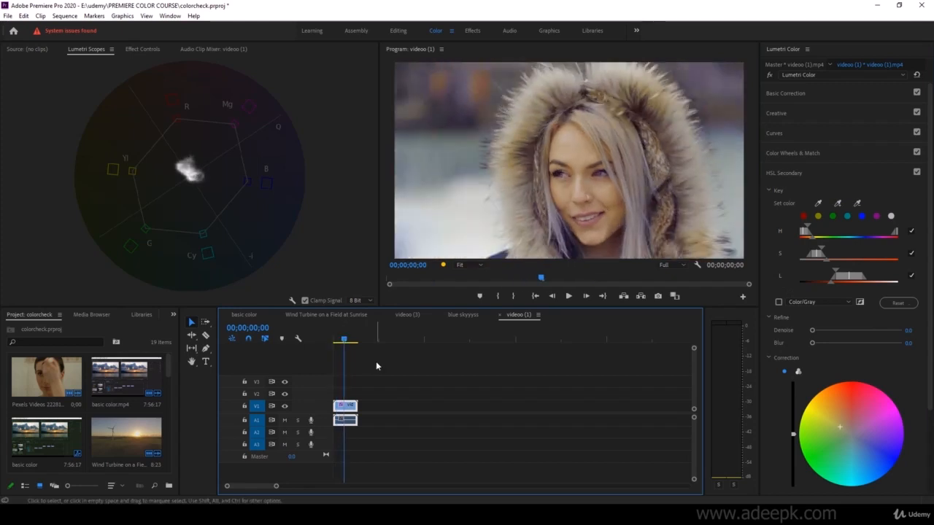
- Apply the Vectorscope YUV/Parade YUV/Waveform YC scope preset and view the scopes near the start of the clip
right_click(225, 155)
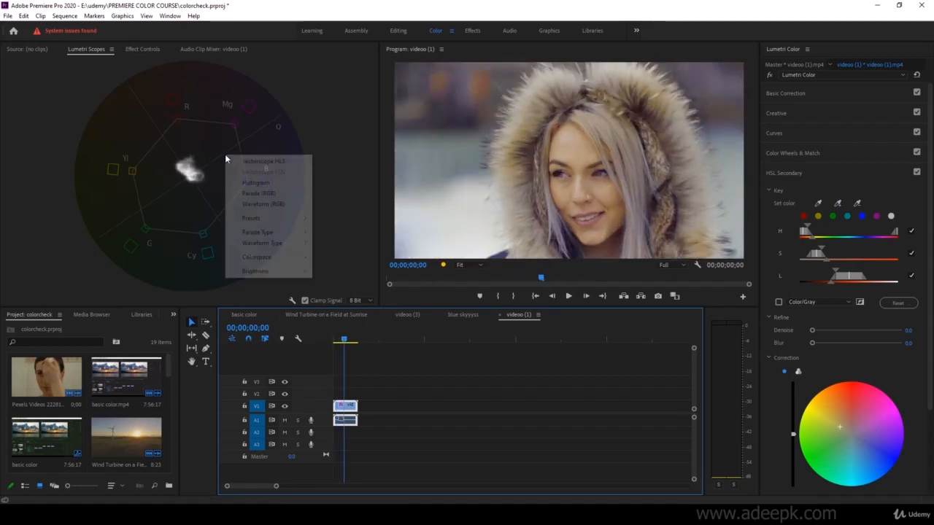
mouse_move(286, 220)
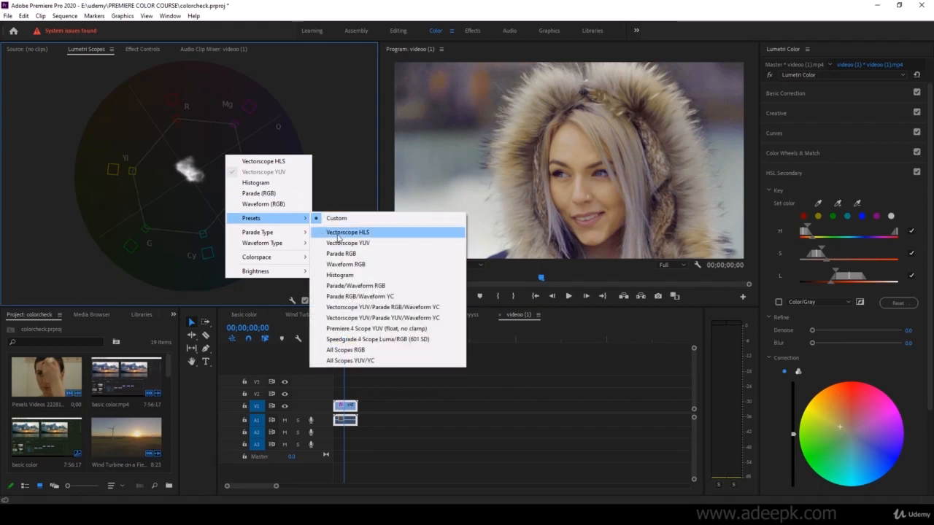
left_click(348, 309)
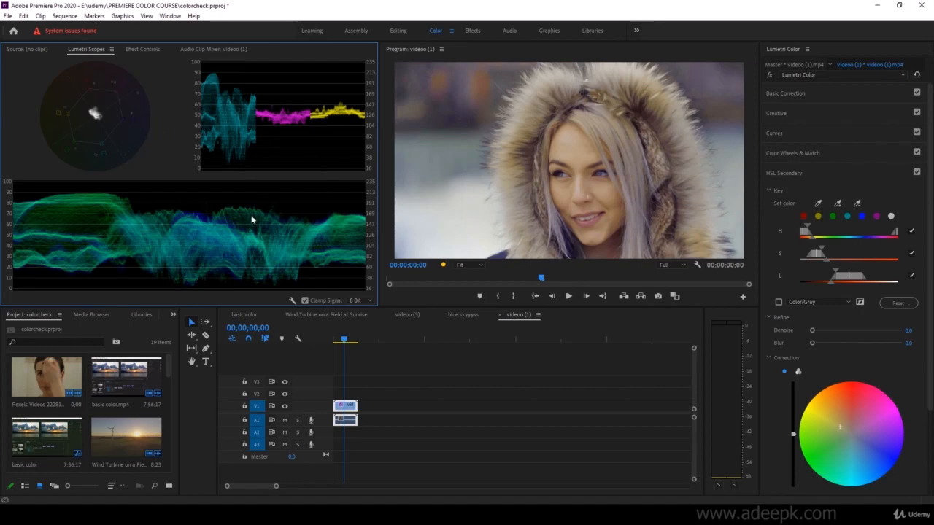
left_click_drag(346, 342, 338, 343)
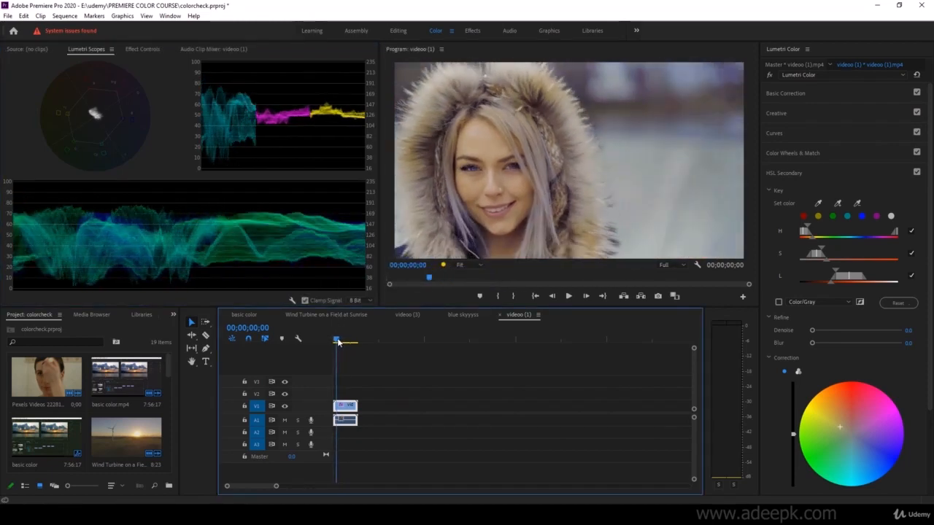